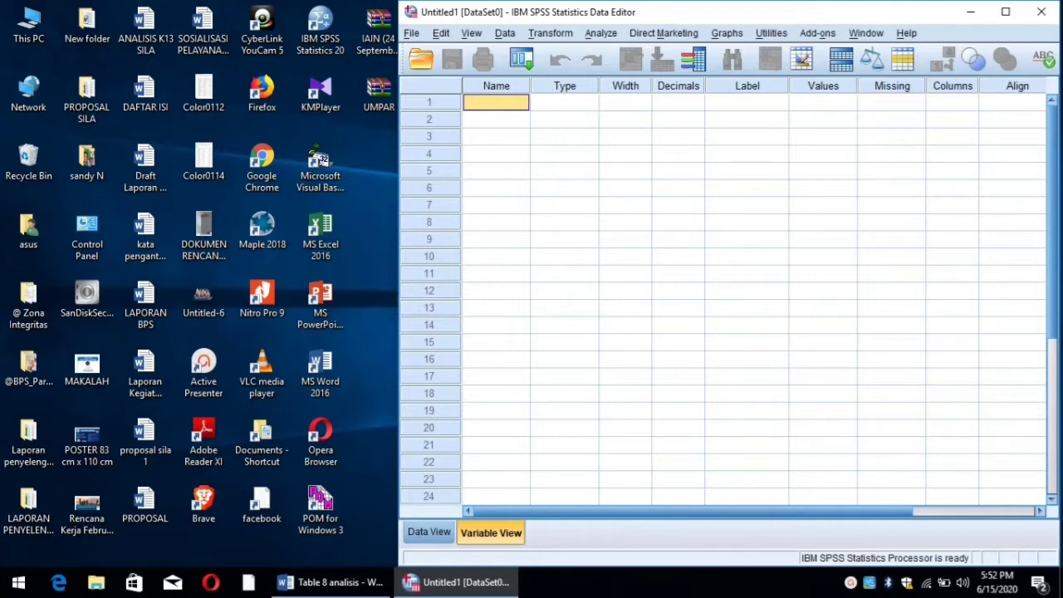
- Bring up the Word document "Table 8 analisis" and copy its Periode header into SPSS as the first variable's name
left_click(361, 584)
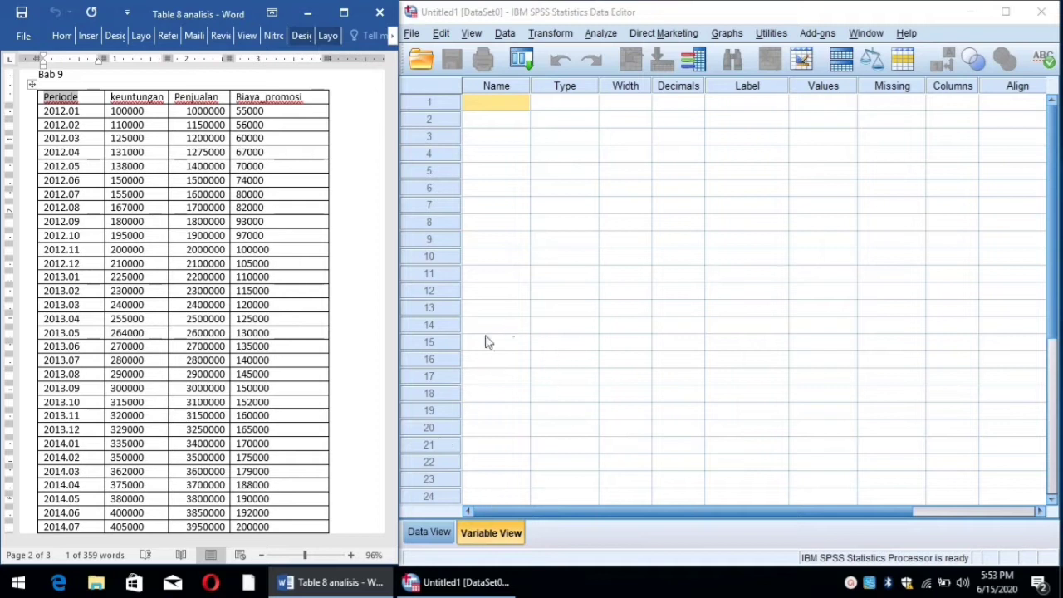
left_click(498, 536)
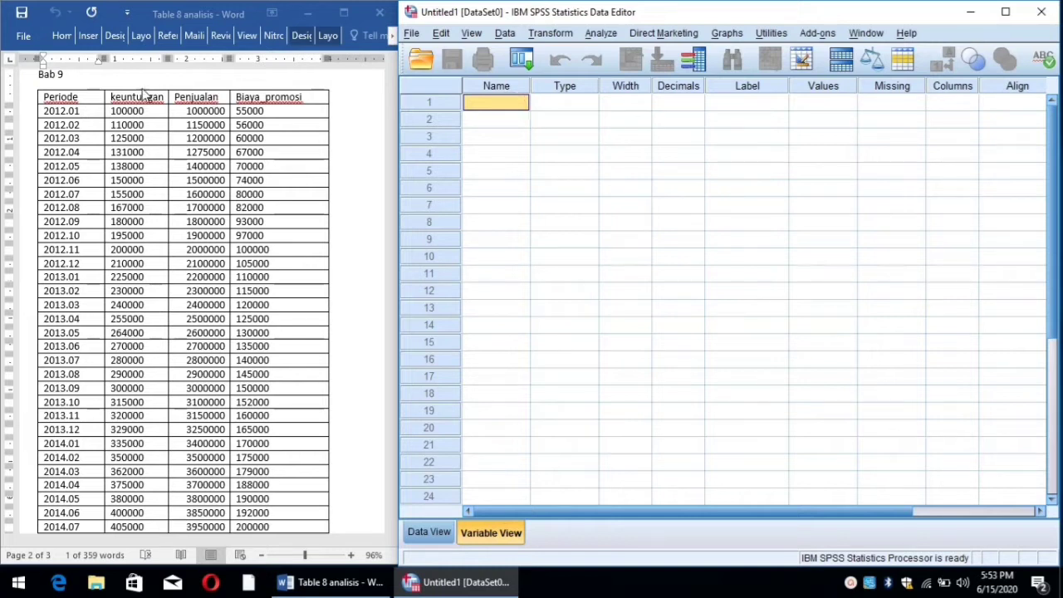
double_click(72, 98)
key("ctrl+c")
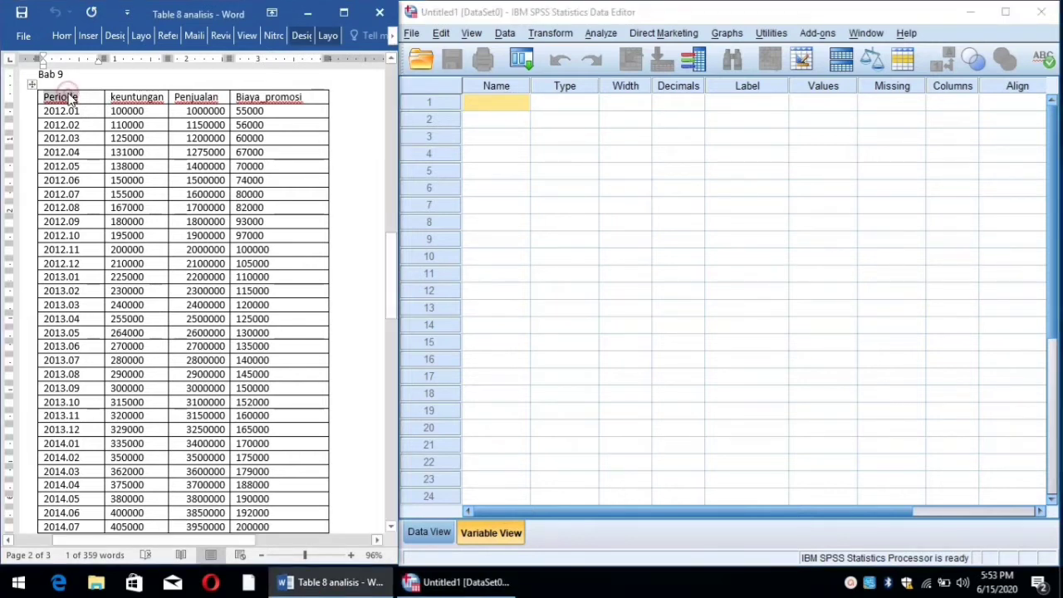
left_click(486, 98)
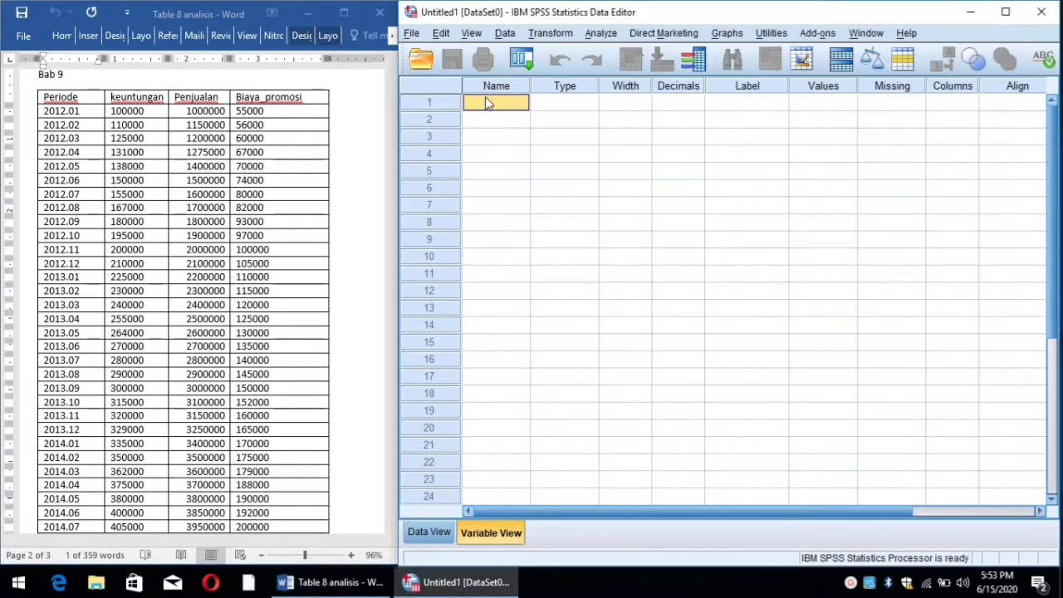
key("ctrl+v")
- Copy the keuntungan header from the Word table and paste it as the second variable's name in SPSS
left_click(505, 119)
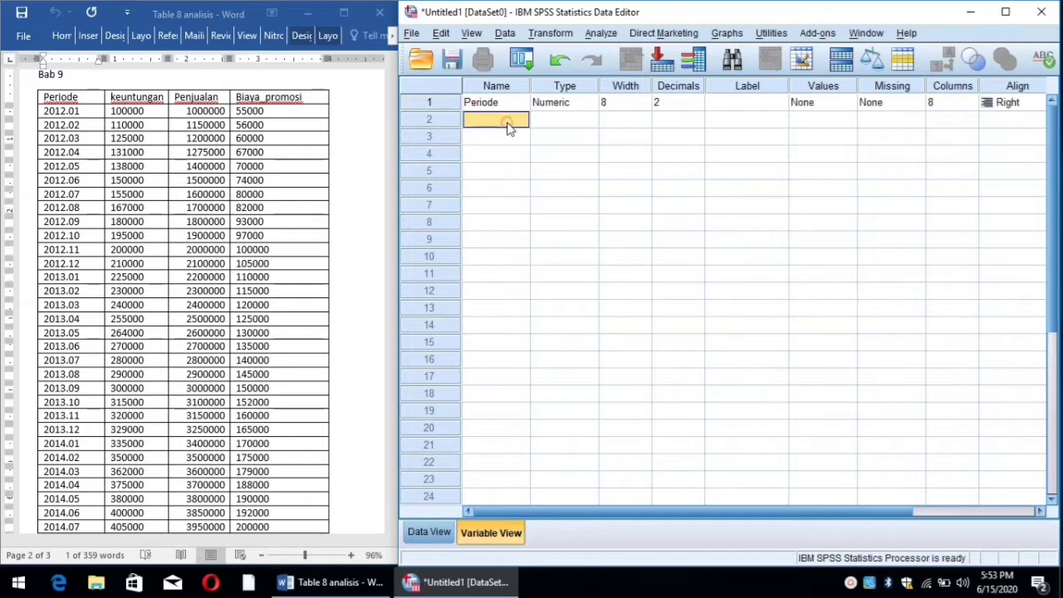
left_click(130, 101)
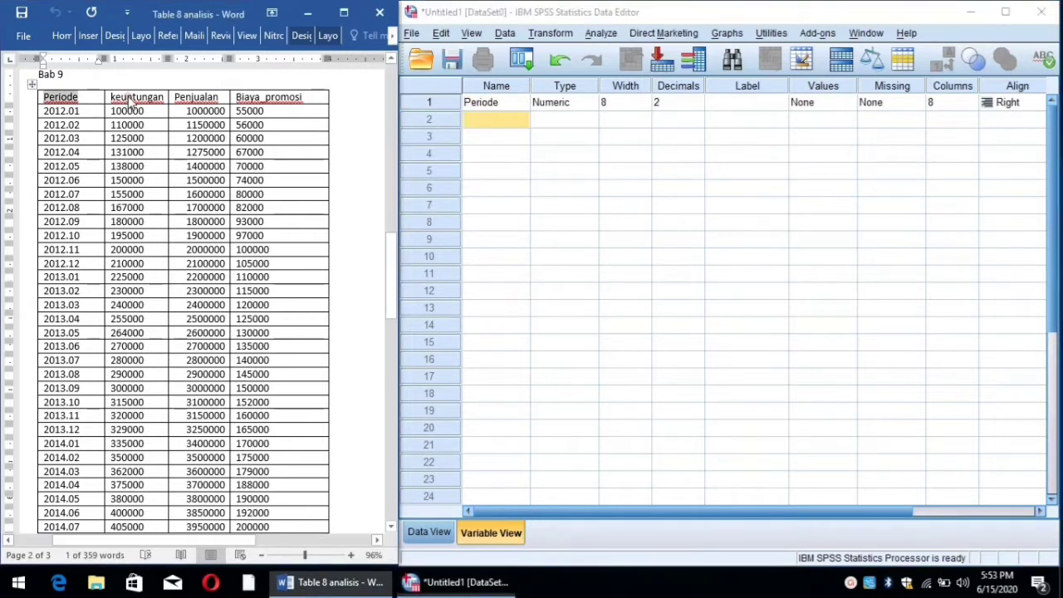
double_click(130, 100)
key("ctrl+c")
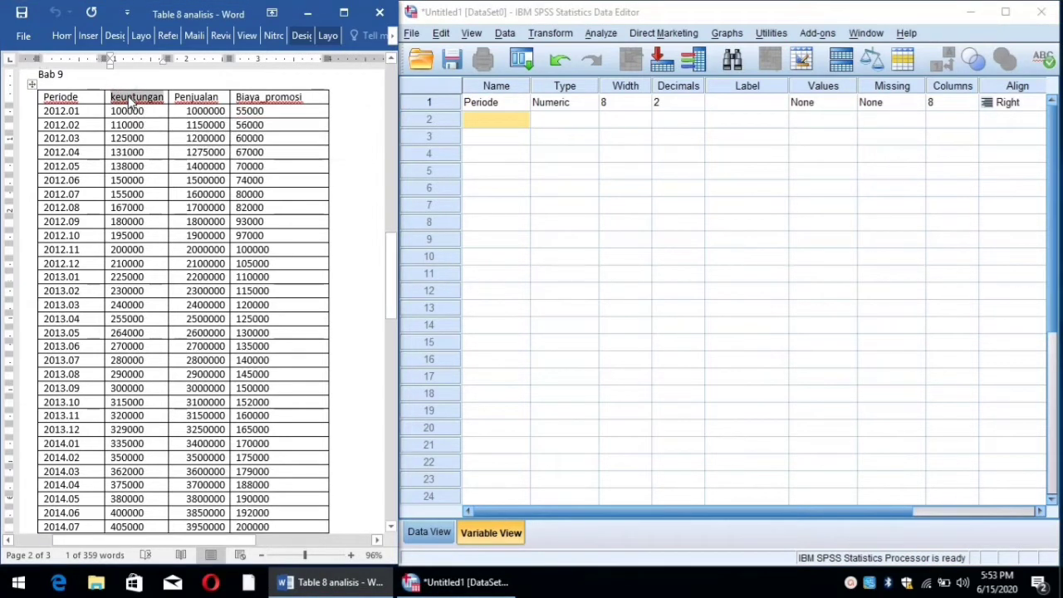
left_click(489, 122)
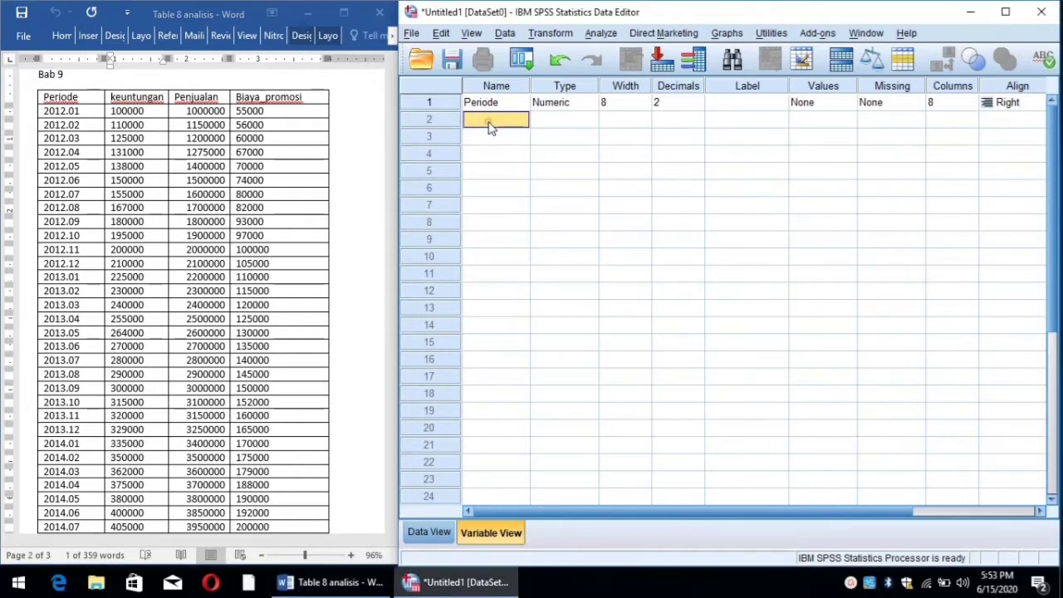
key("ctrl+v")
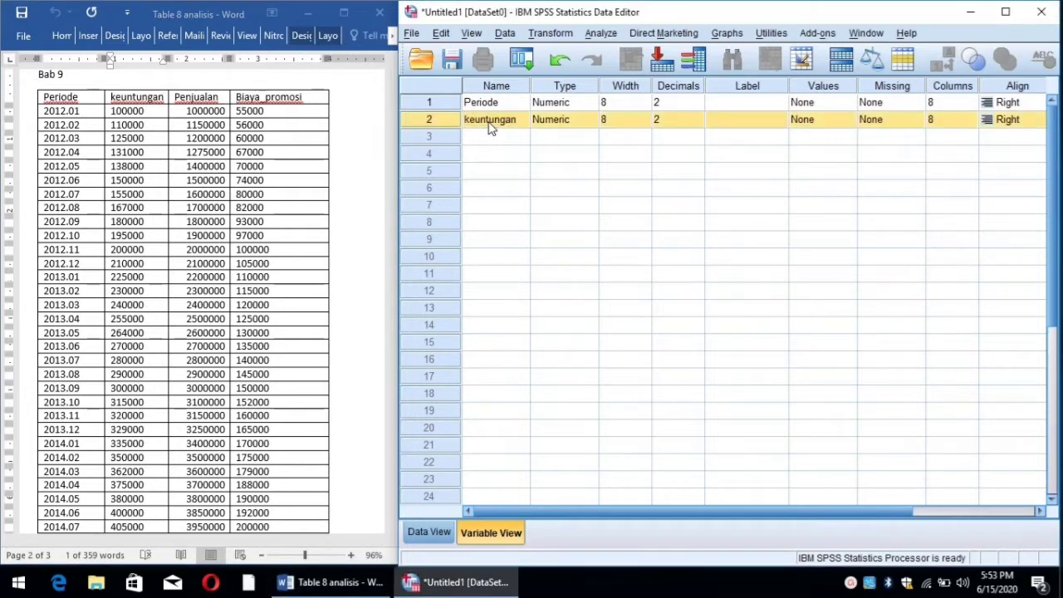
- Copy the Penjualan header from the Word table and paste it as the third variable's name in SPSS
double_click(189, 103)
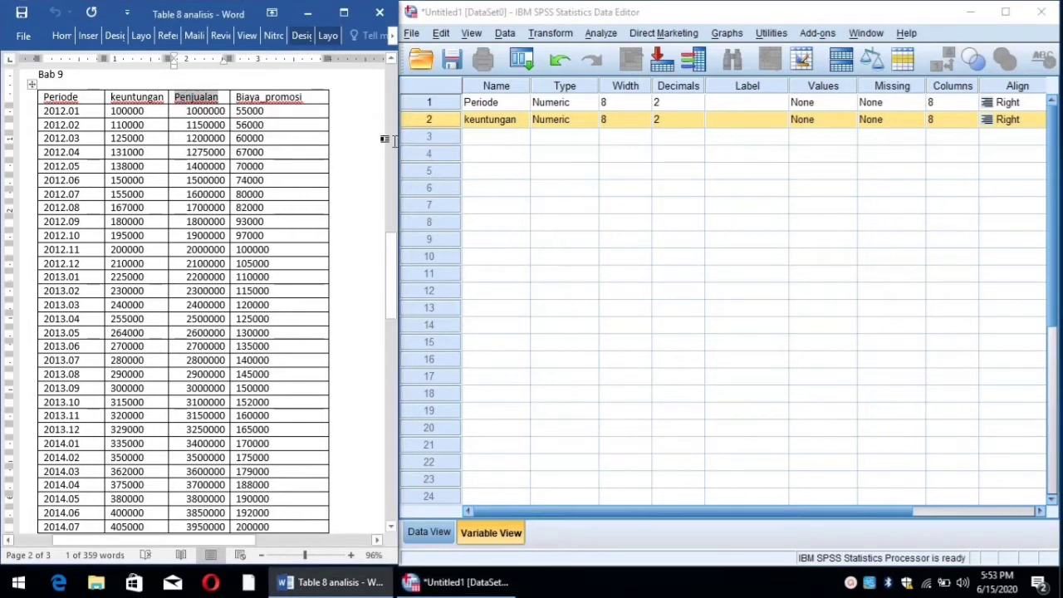
left_click(495, 138)
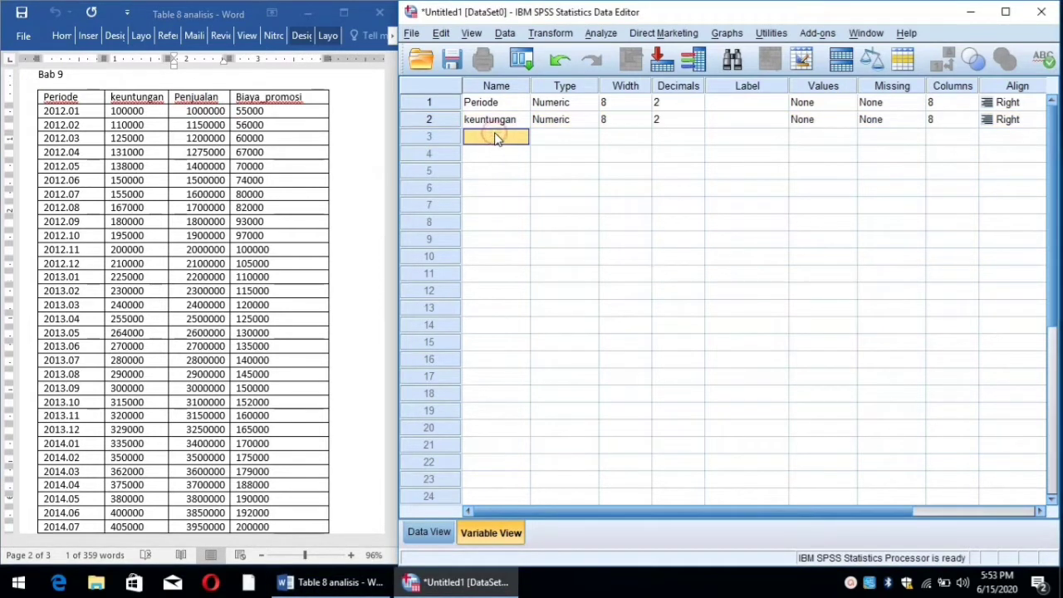
key("ctrl+v")
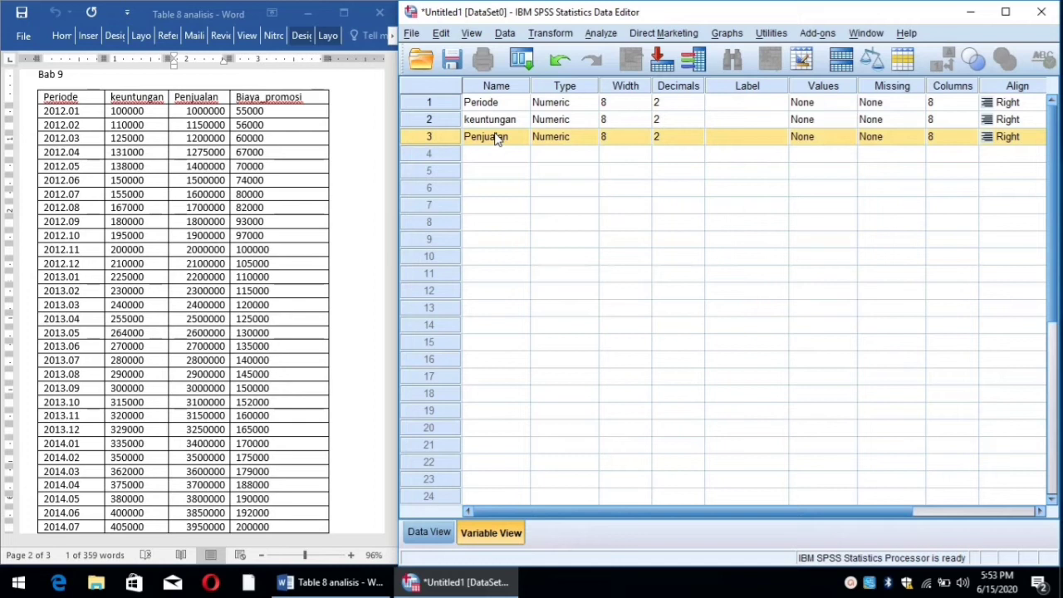
- Copy the full Biaya_promosi header cell from the Word table and paste it as the fourth variable's name in SPSS
double_click(292, 98)
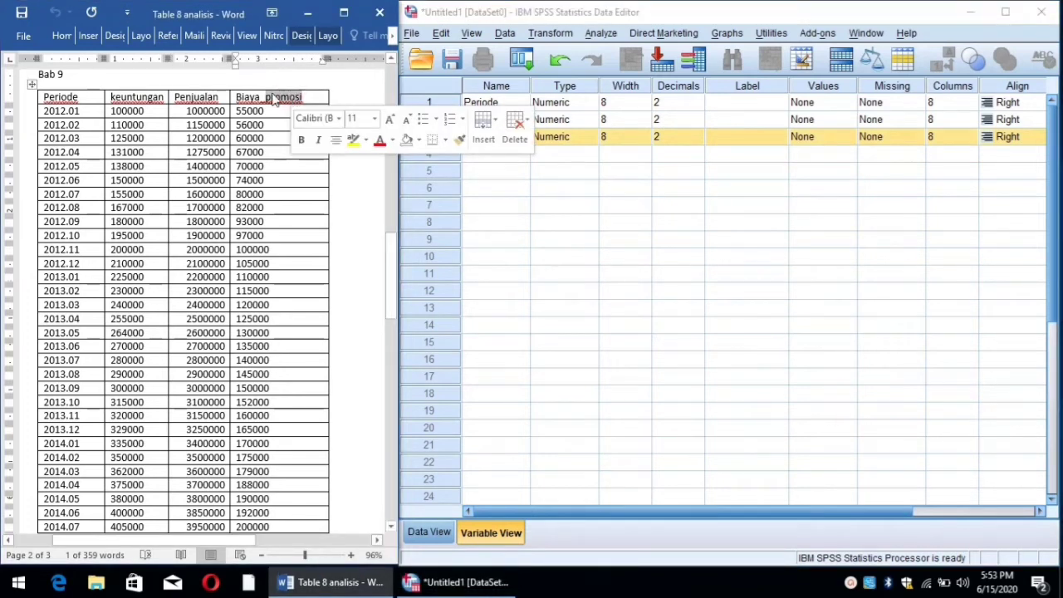
left_click(233, 100)
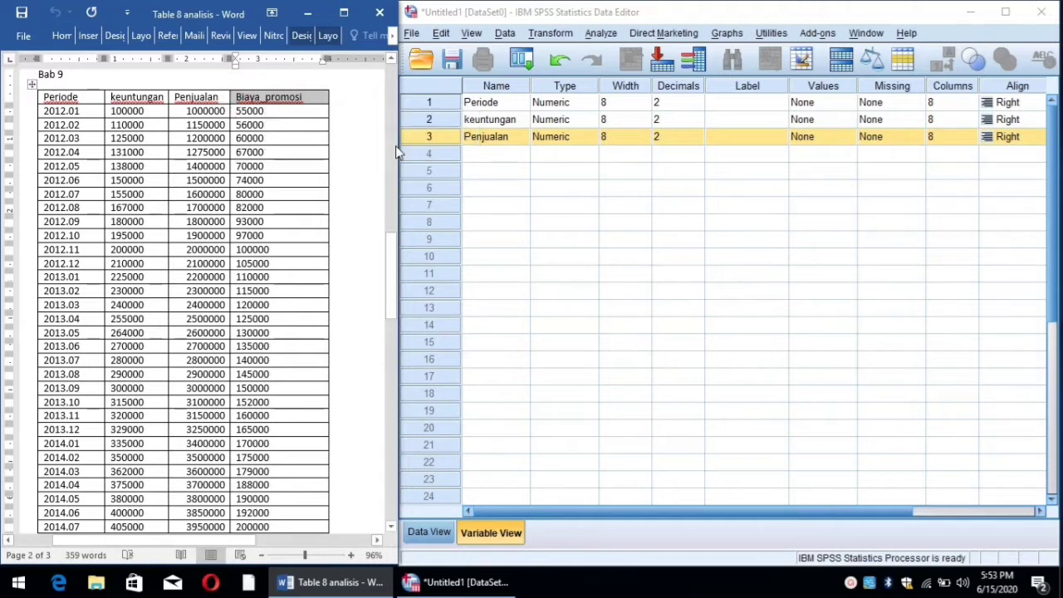
left_click(515, 156)
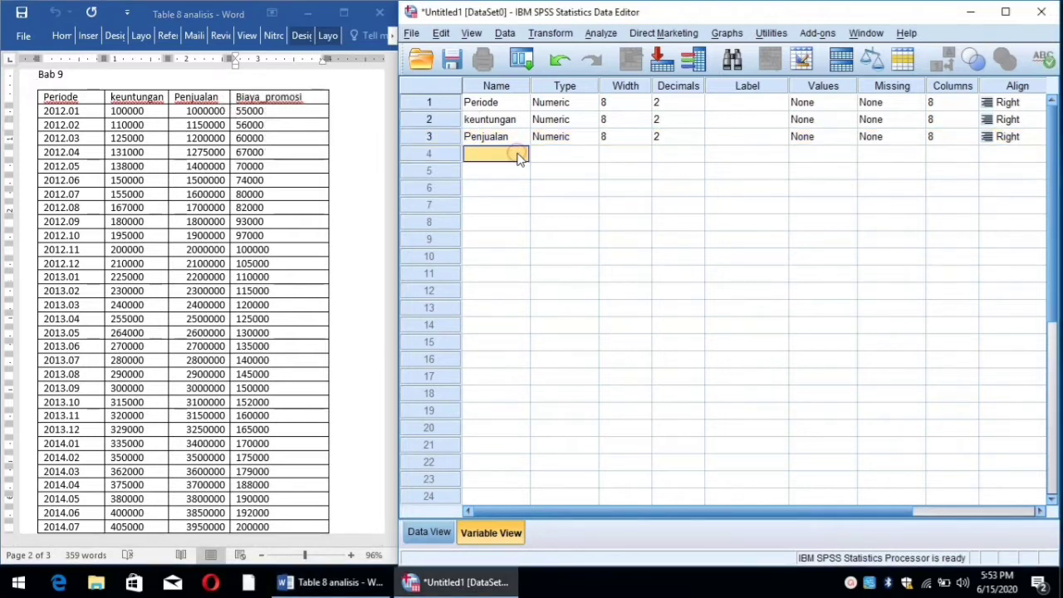
key("ctrl+v")
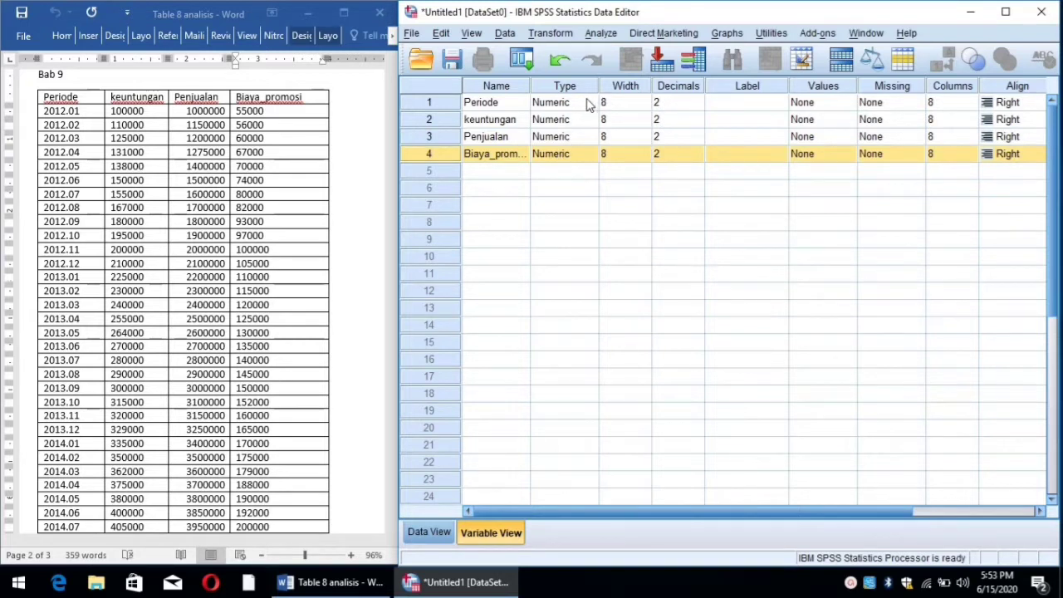
- Set the decimals of Periode, keuntungan, Penjualan and Biaya_promosi to 0
left_click(683, 102)
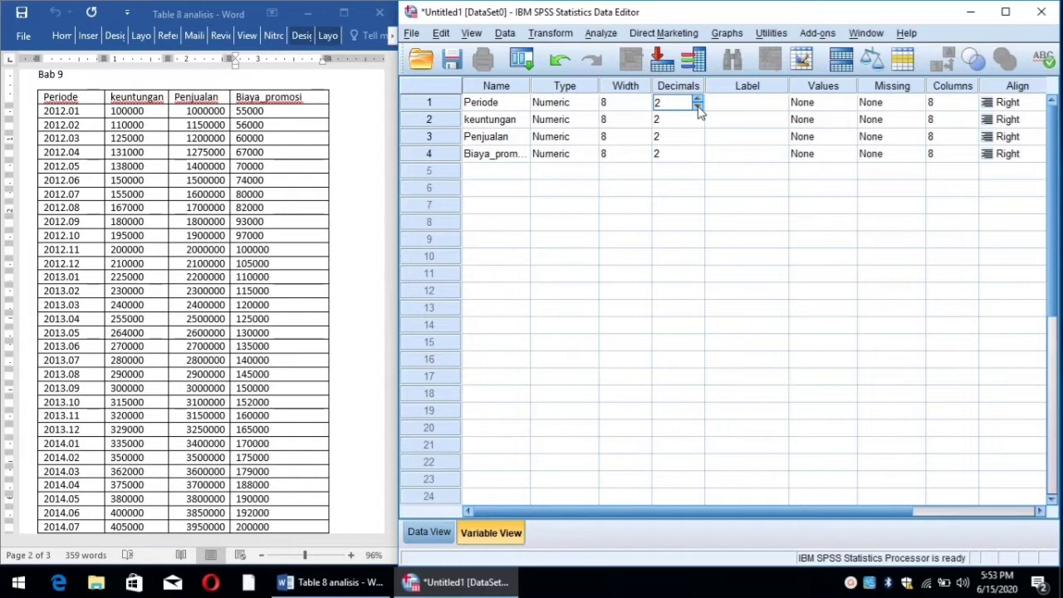
key("Return")
type("0")
key("Return")
type("0")
key("Return")
type("0")
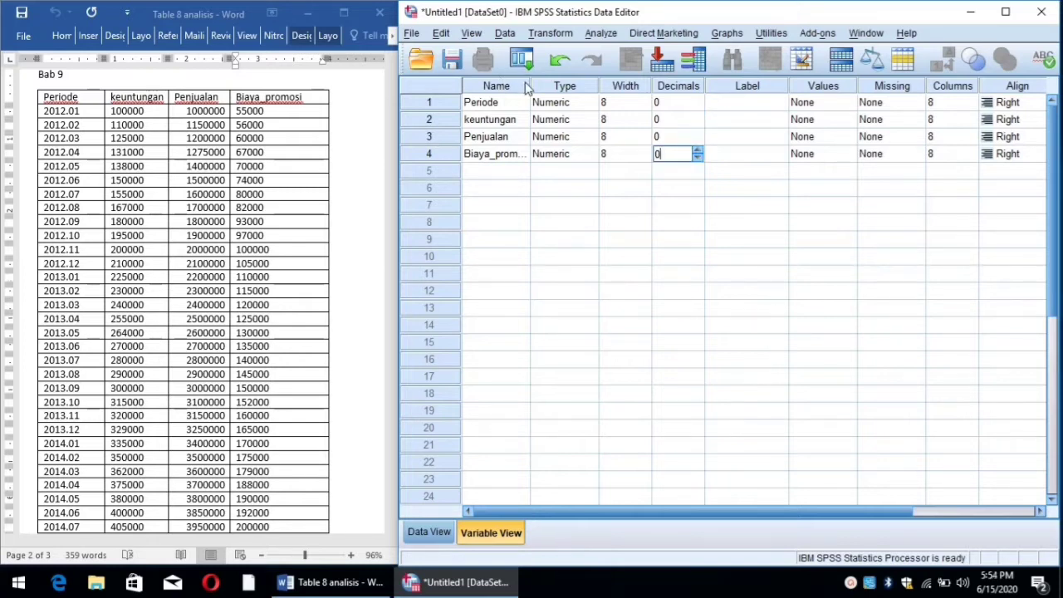
- Change the variable type of Periode to String
left_click(565, 102)
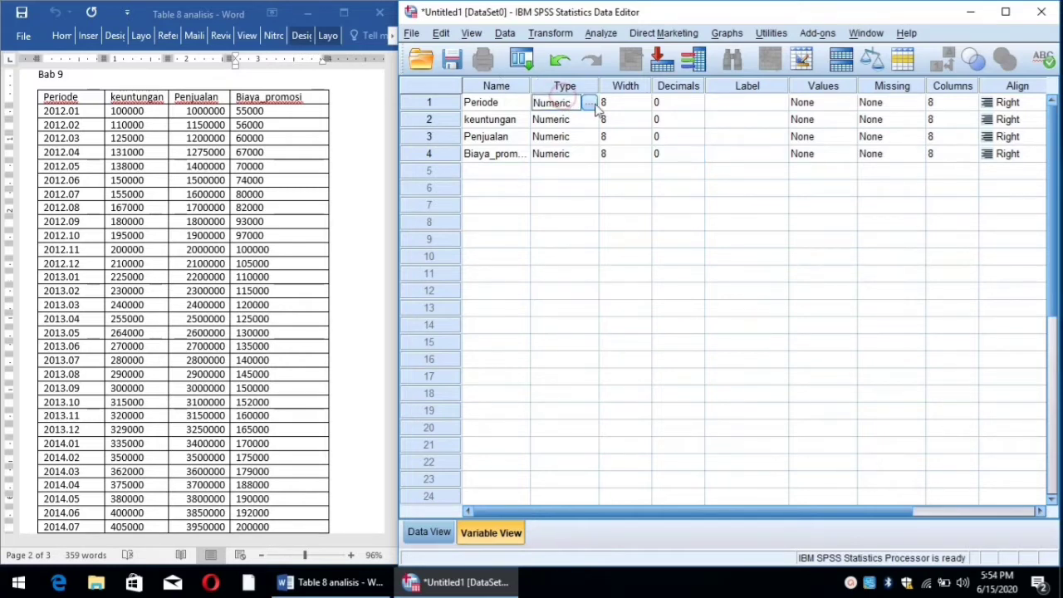
left_click(589, 103)
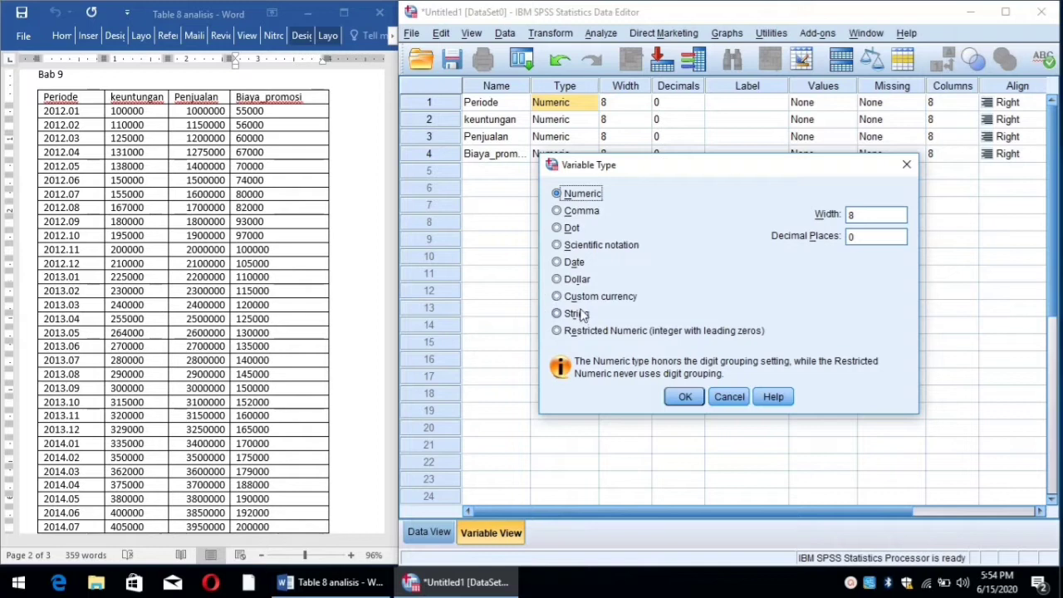
left_click(581, 315)
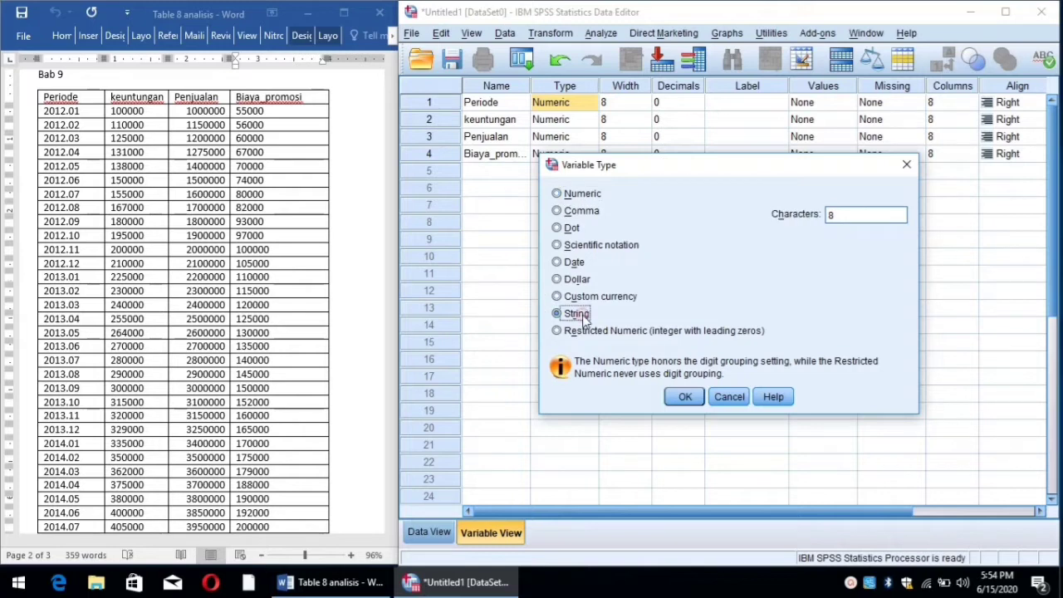
left_click(687, 398)
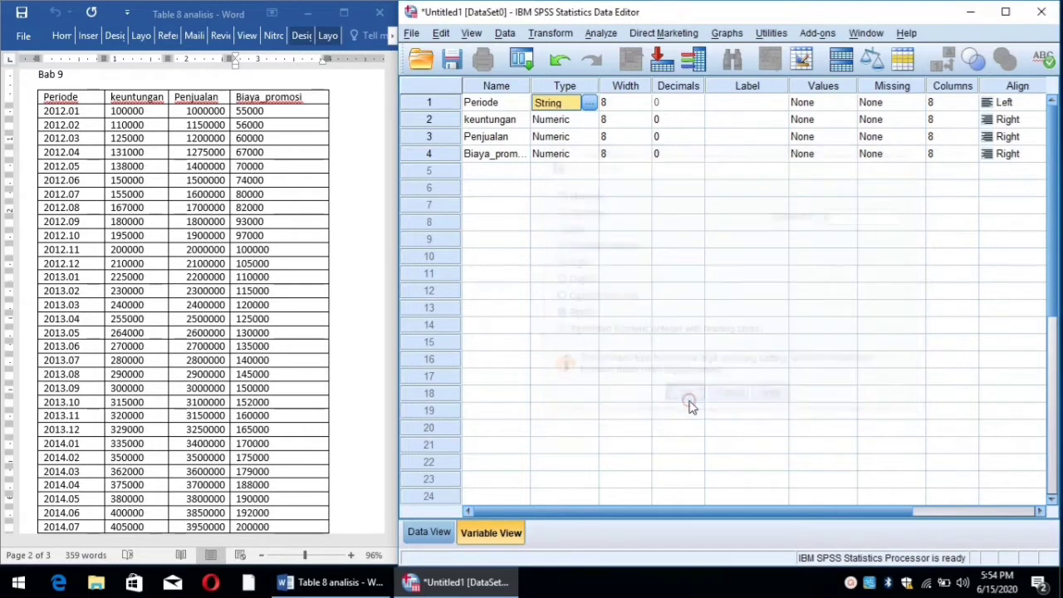
- Change the variable type of keuntungan to Comma
left_click(573, 121)
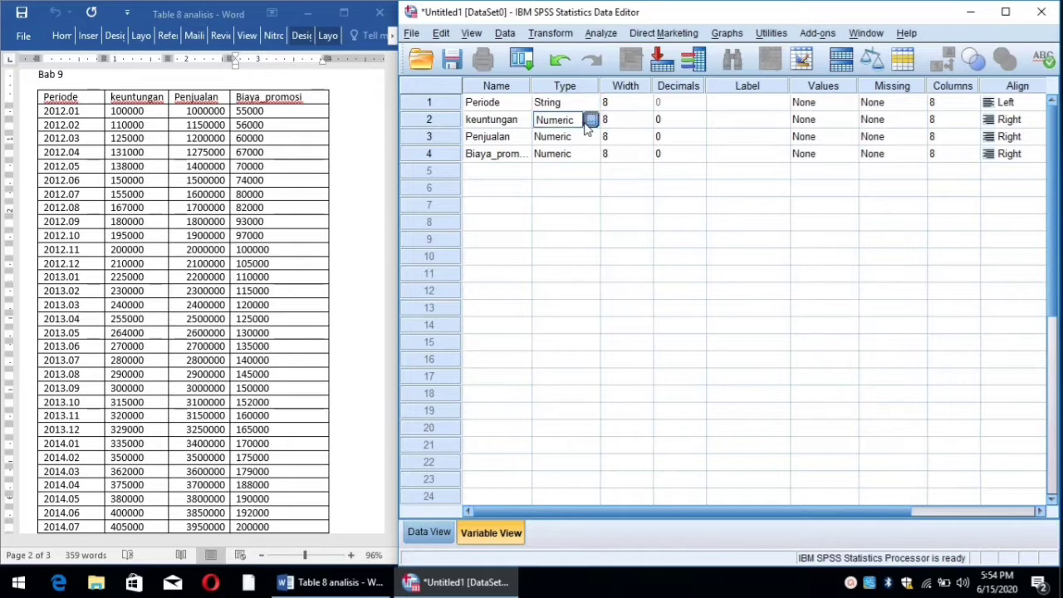
left_click(589, 119)
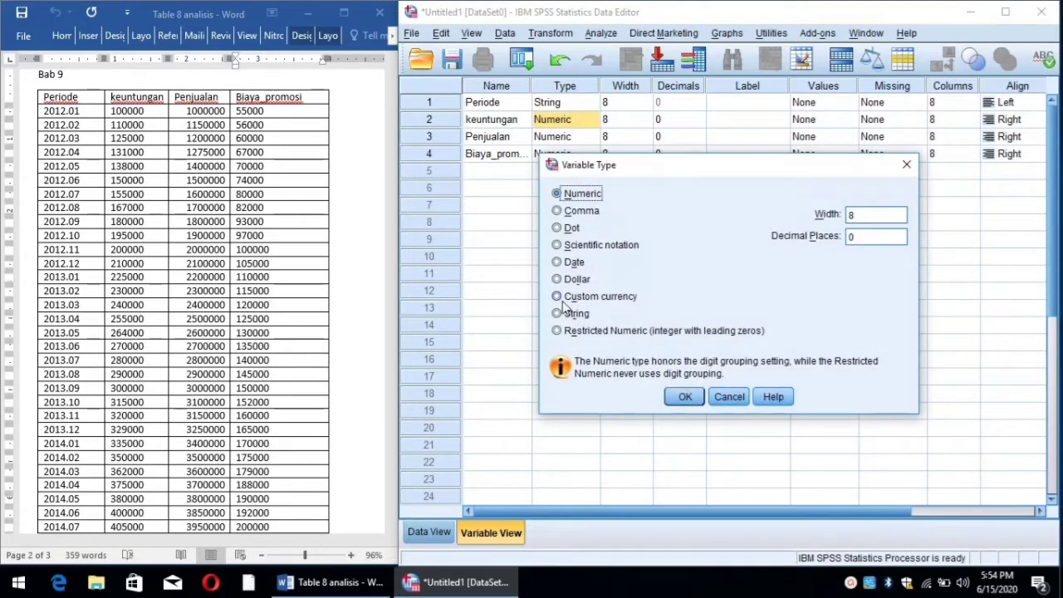
left_click(582, 213)
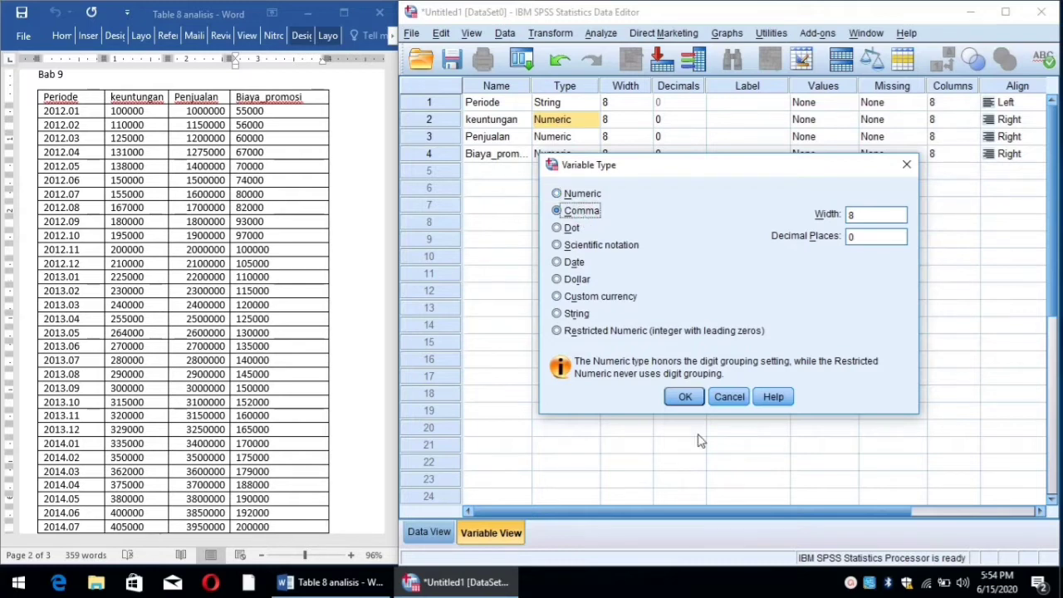
left_click(684, 397)
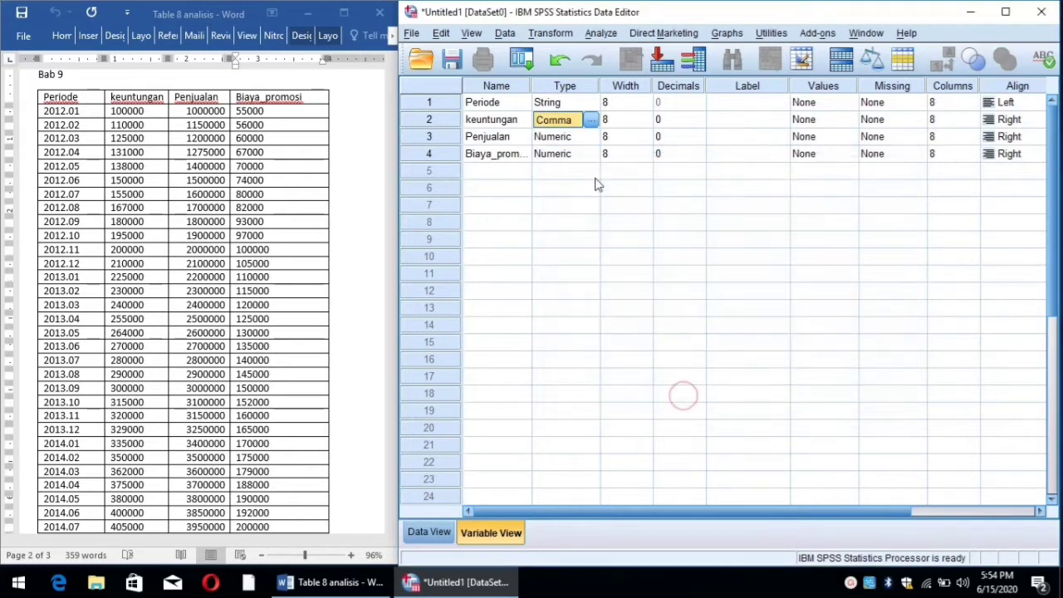
- Change the variable type of Penjualan to Comma
left_click(565, 137)
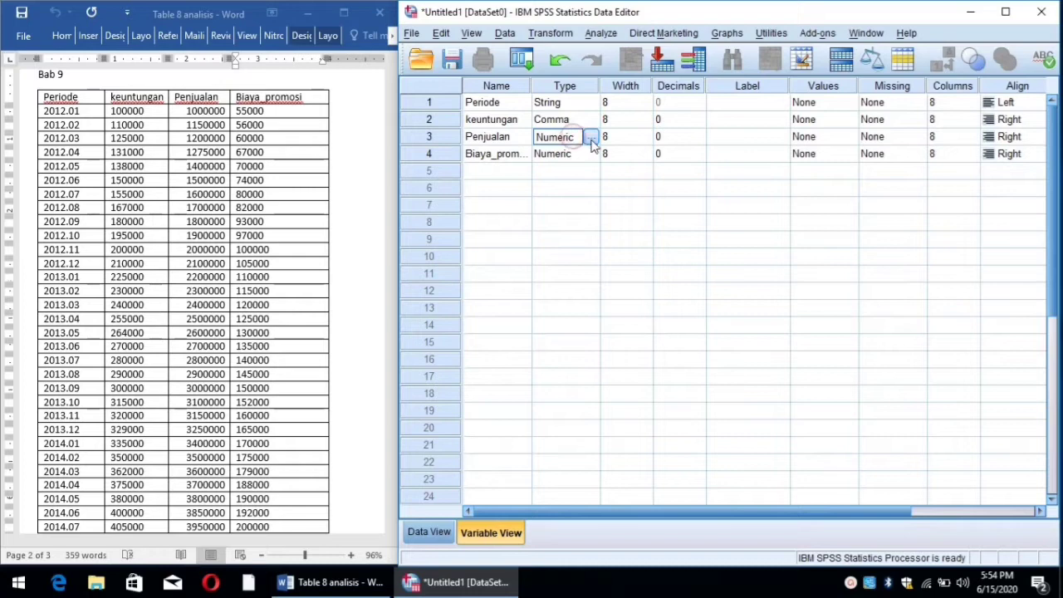
left_click(591, 139)
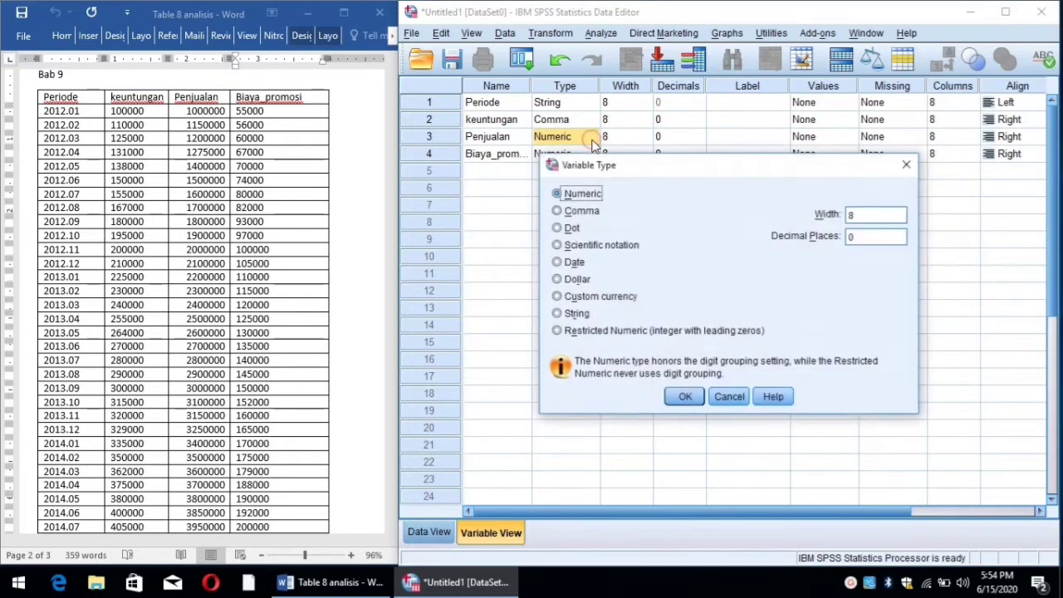
left_click(580, 212)
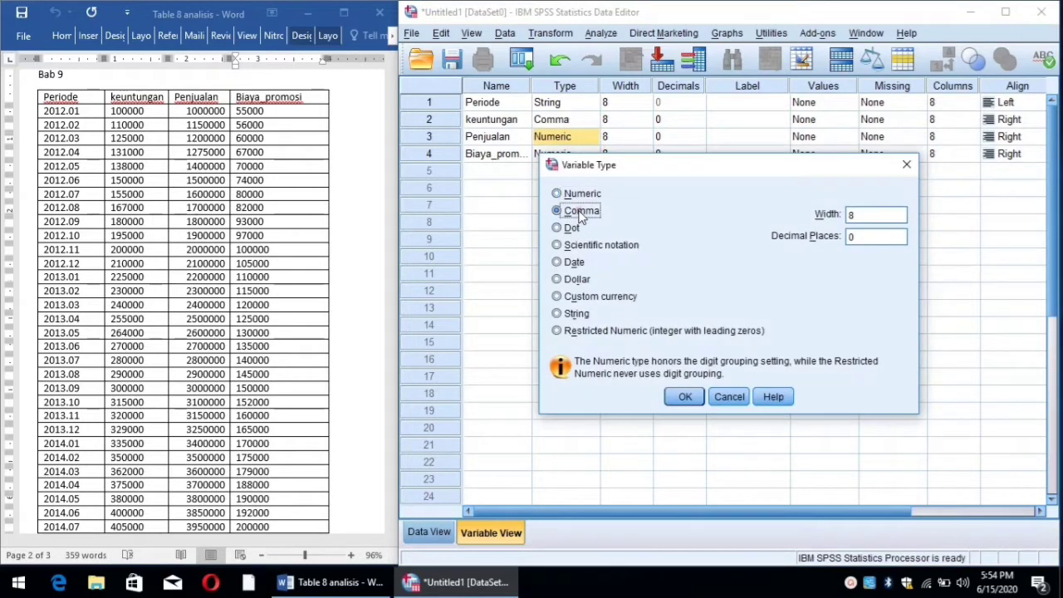
left_click(684, 398)
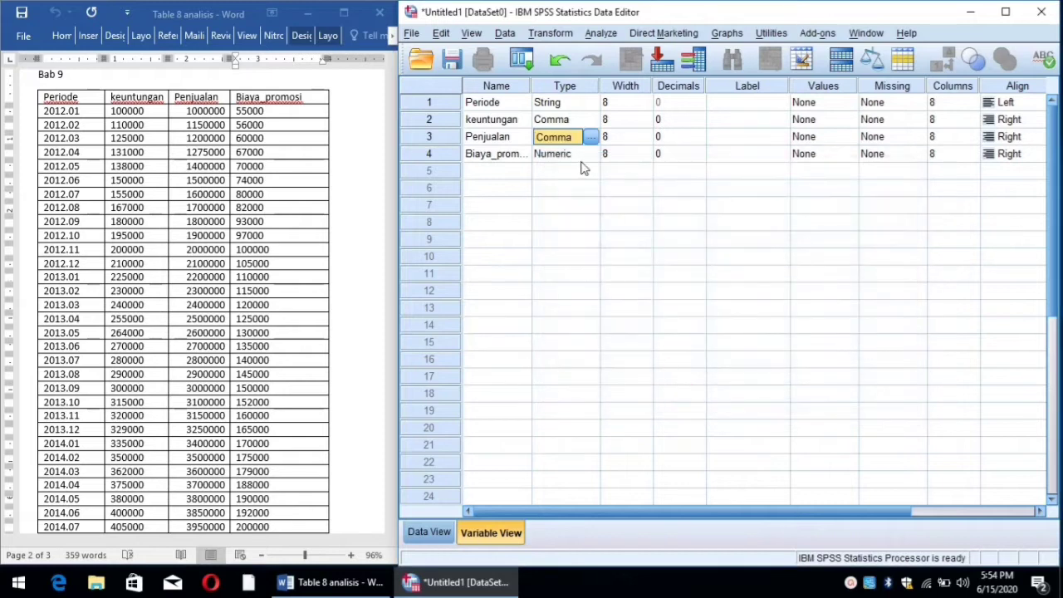
- Change the variable type of Biaya_promosi to Comma and leave its type cell
left_click(580, 159)
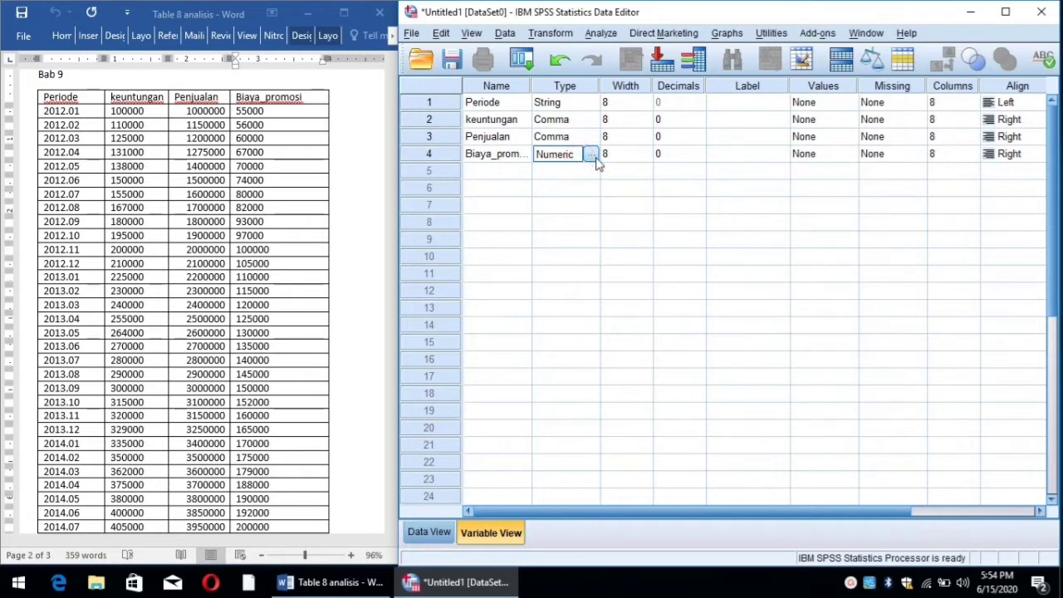
left_click(591, 156)
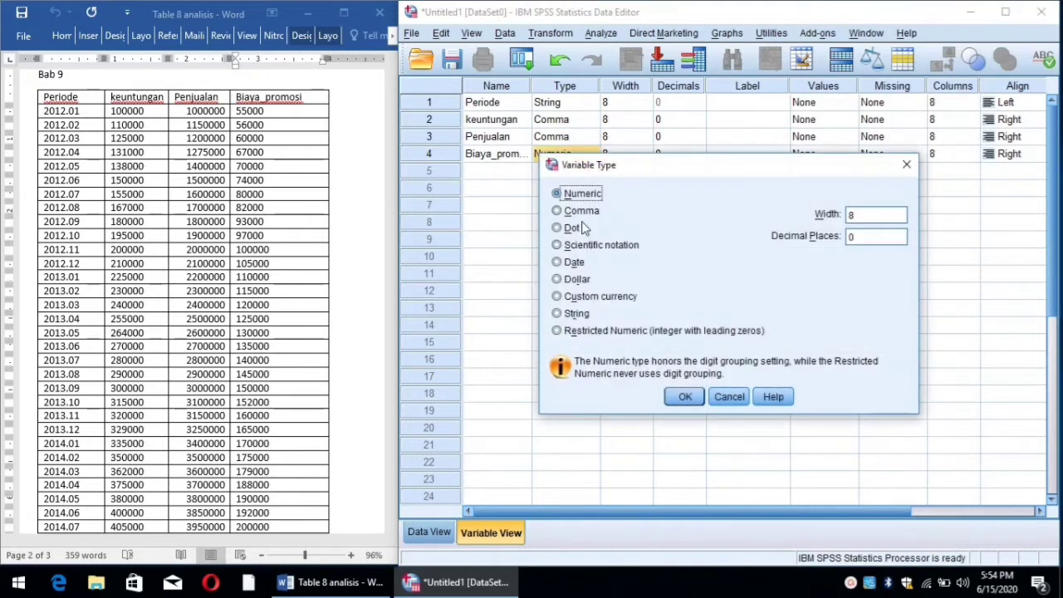
left_click(580, 212)
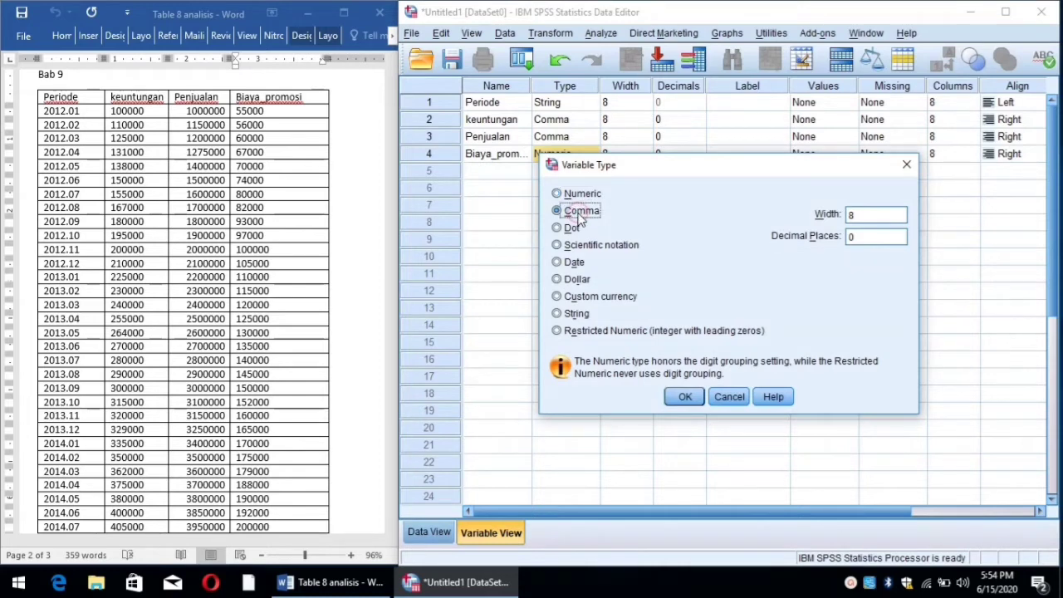
left_click(684, 396)
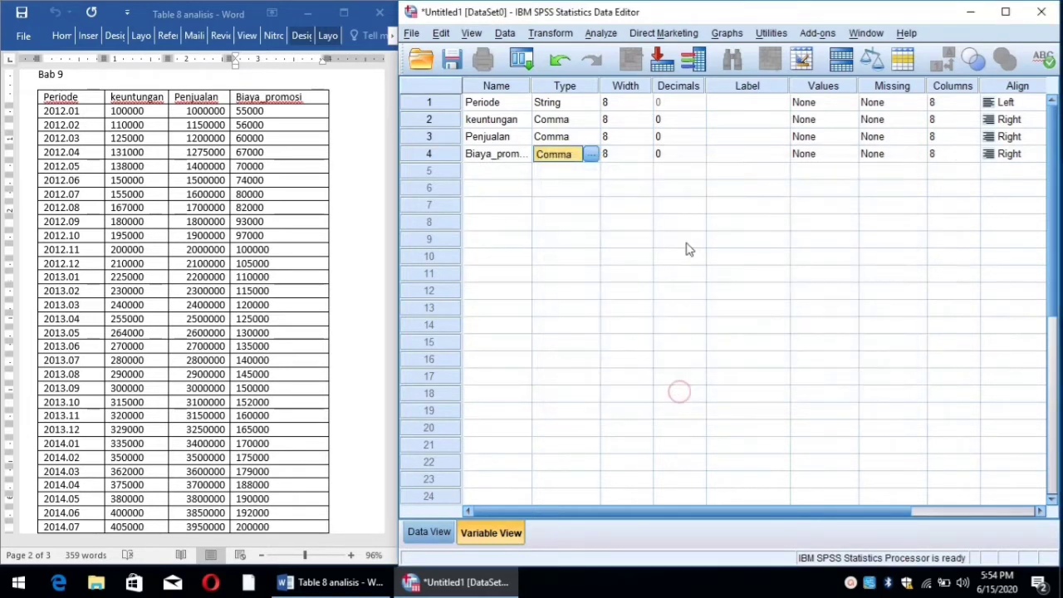
left_click(670, 179)
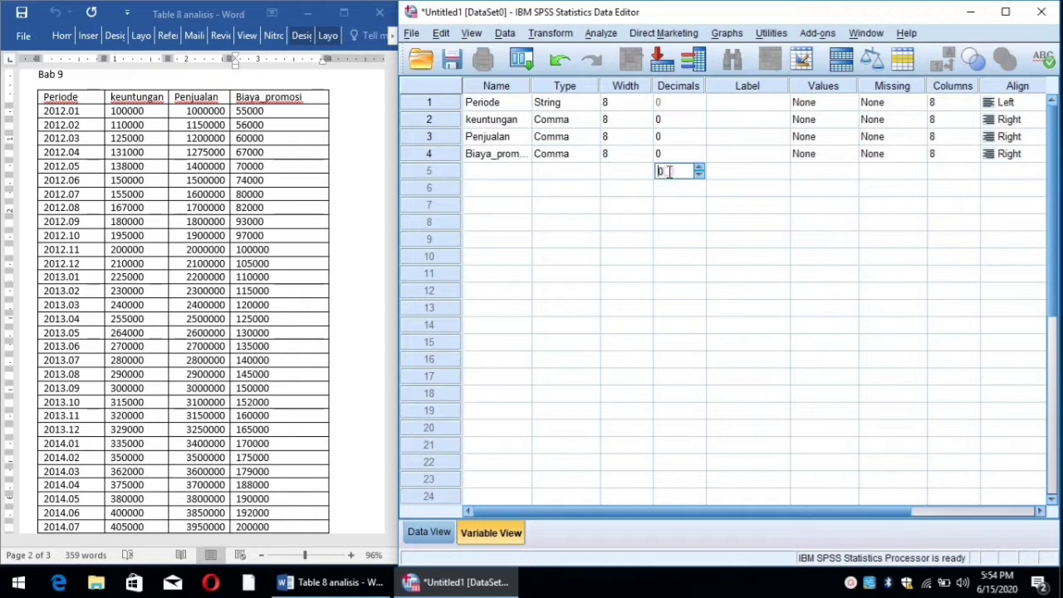
- Set the measurement level of keuntungan, Penjualan and Biaya_promosi to Scale
left_click(747, 179)
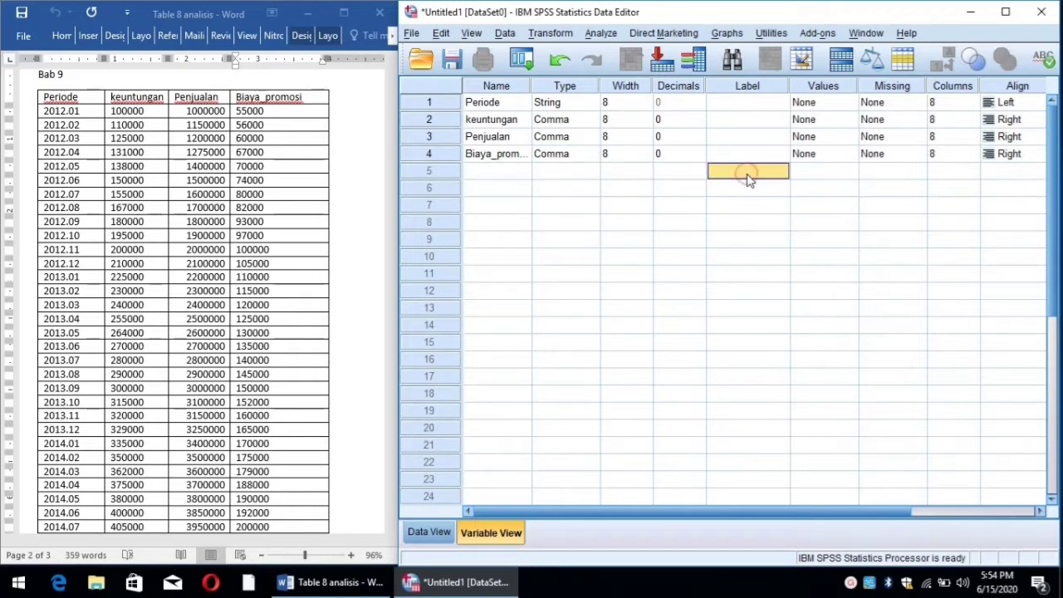
key("Right")
key("Right")
key("Right")
key("Right")
key("Right")
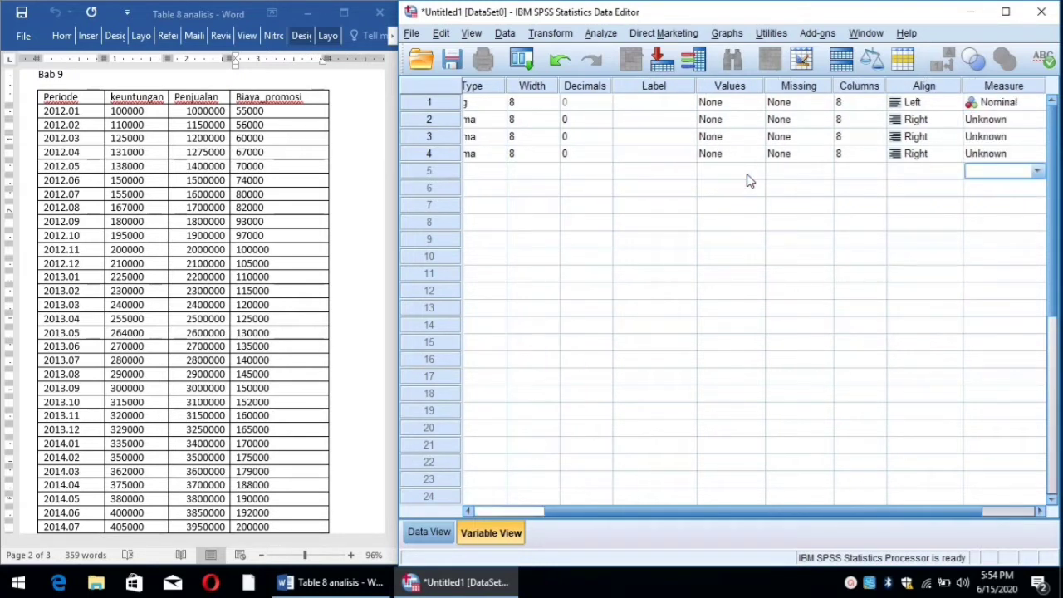
key("Up")
key("Up")
key("Up")
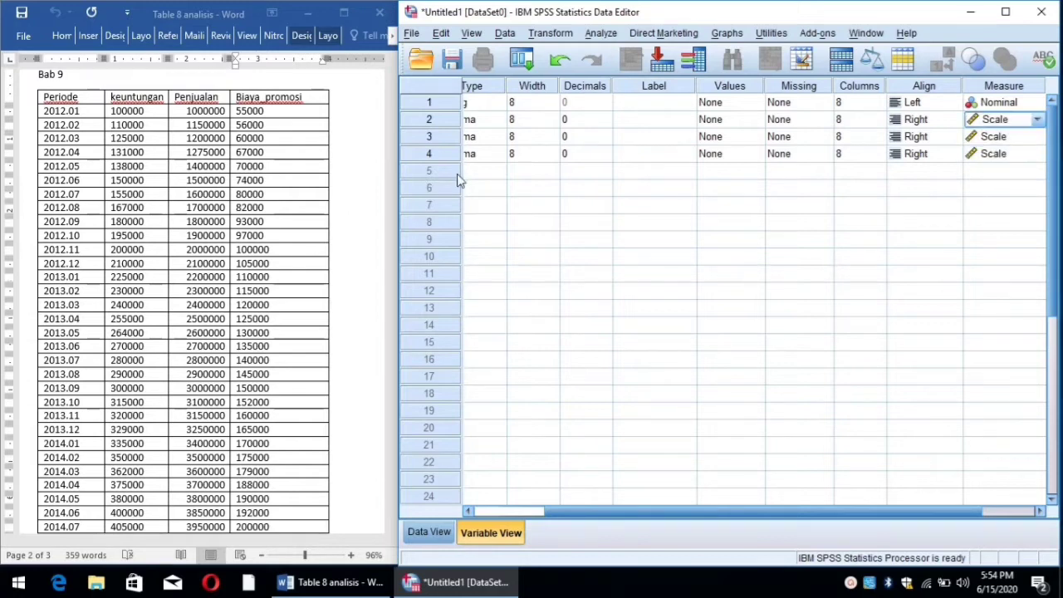
left_click(490, 172)
left_click(491, 171)
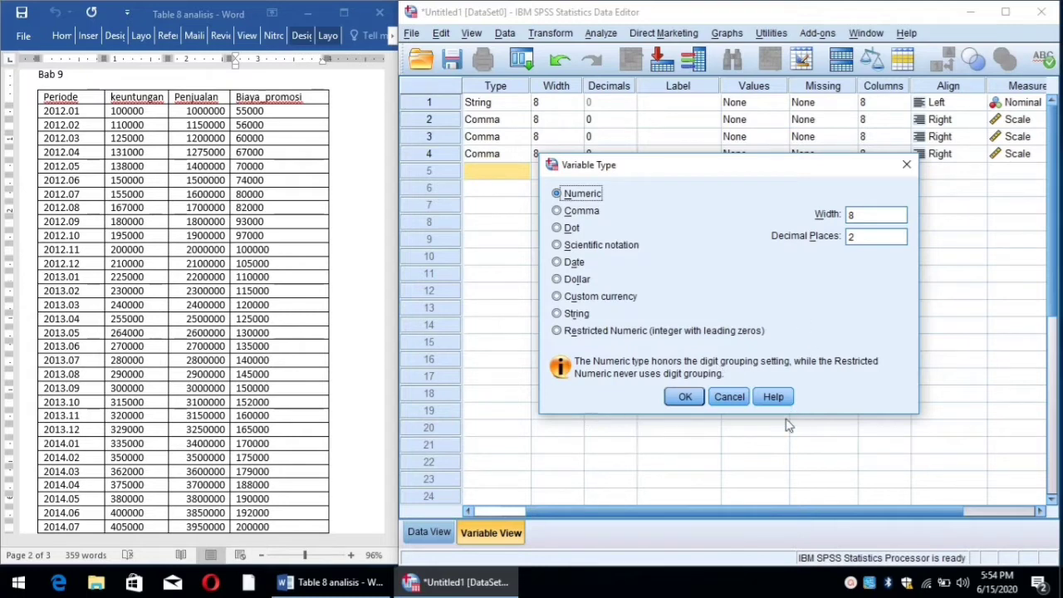
left_click(730, 397)
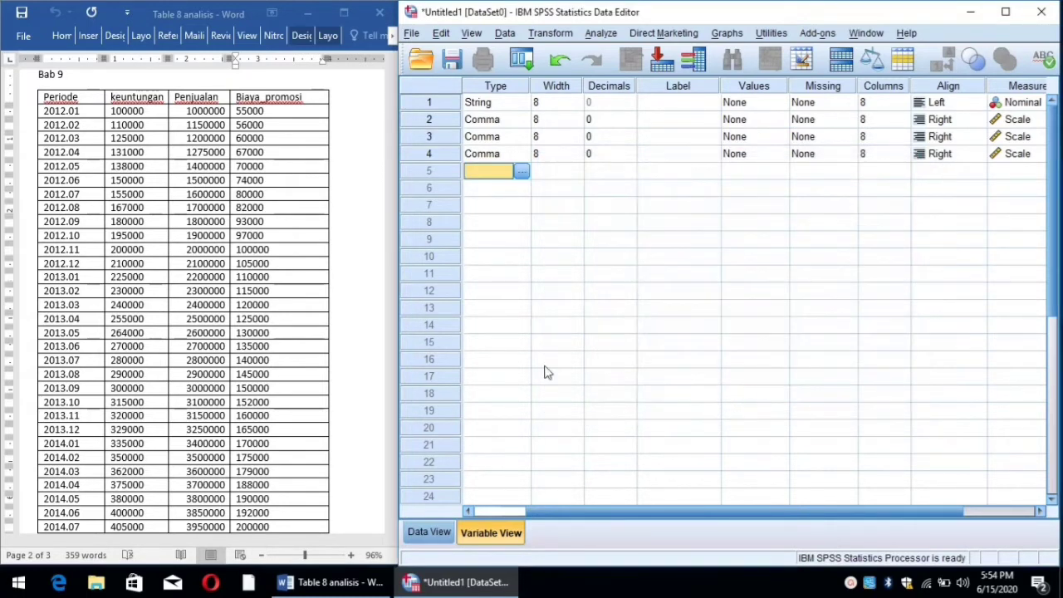
- Copy the Word table's data rows from 2012.01 to 2014.12 without the header and paste them into the data sheet from the first Periode cell
left_click(433, 533)
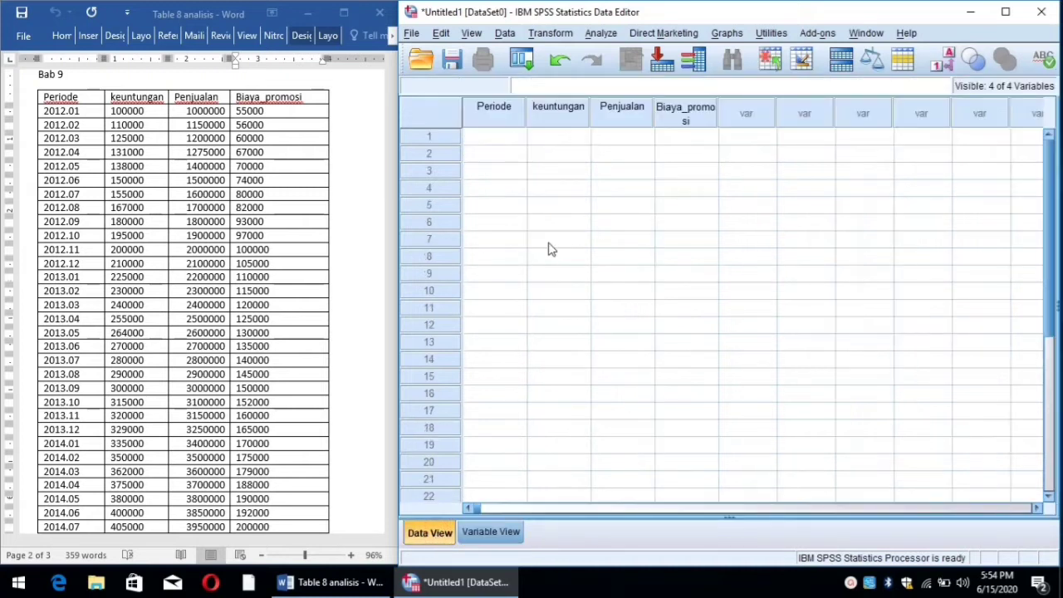
left_click(500, 141)
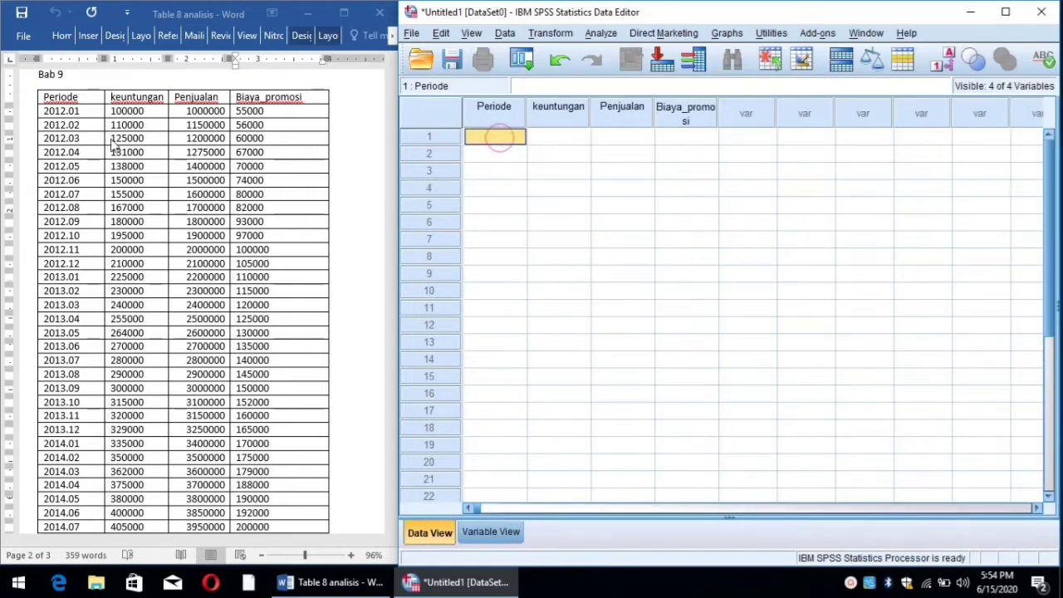
left_click(48, 113)
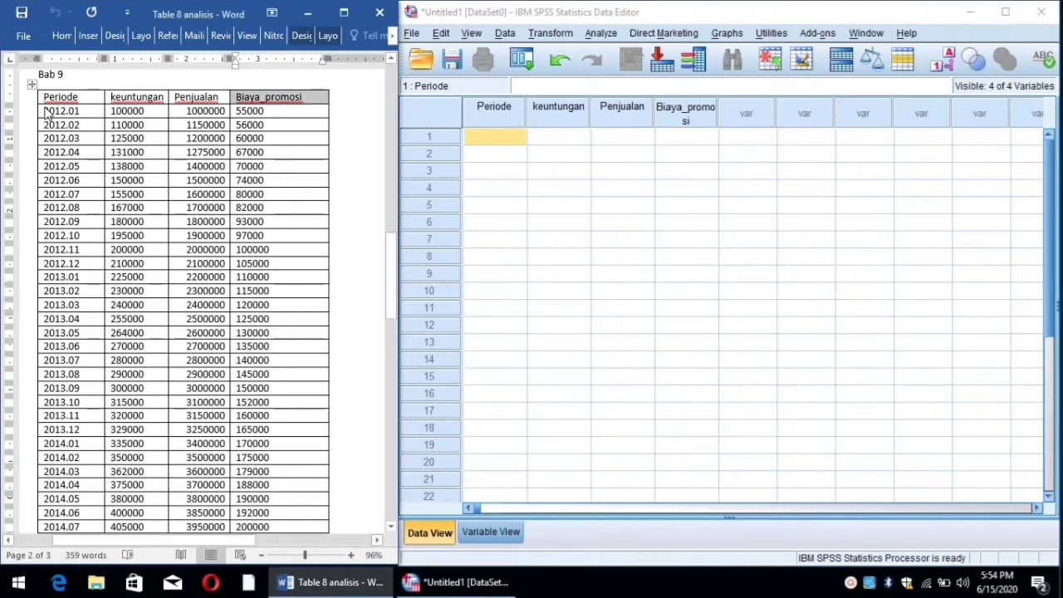
left_click(44, 107)
key("shift+Up")
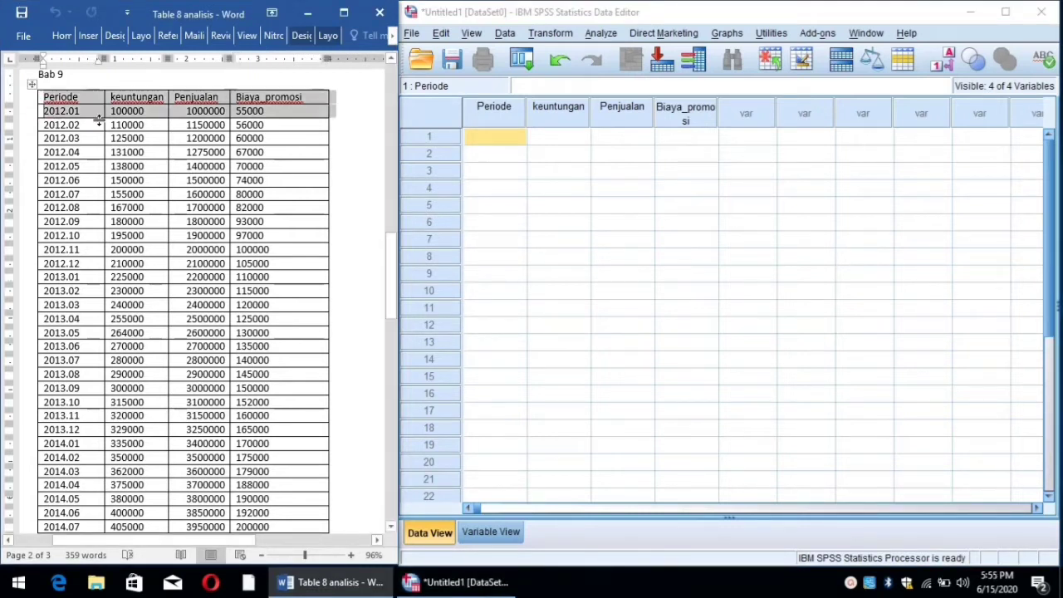
key("shift+Down")
key("shift+Down")
key("shift+Down")
key("shift+Down")
key("shift+Down")
key("shift+Down")
key("shift+Down")
key("shift+Down")
key("shift+Down")
key("shift+Down")
key("shift+Down")
key("shift+Down")
key("shift+Down")
key("shift+Down")
key("shift+Down")
key("shift+Down")
key("shift+Down")
key("shift+Down")
key("shift+Down")
key("shift+Down")
key("shift+Down")
key("shift+Down")
key("shift+Down")
key("shift+Down")
key("shift+Down")
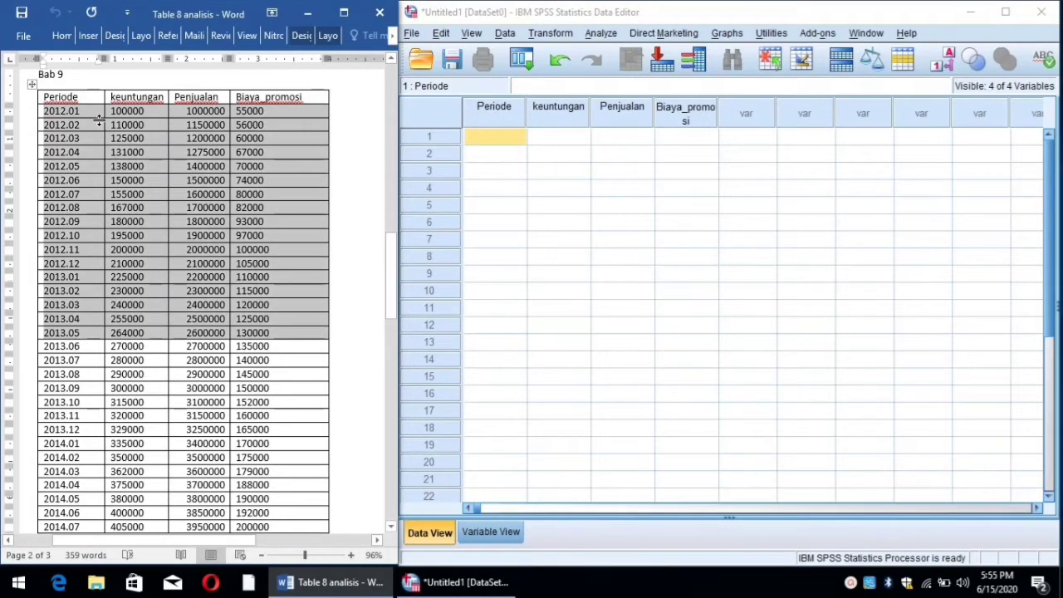
key("shift+Down")
key("shift+Down")
key("shift+Down")
key("shift+Down")
key("shift+Down")
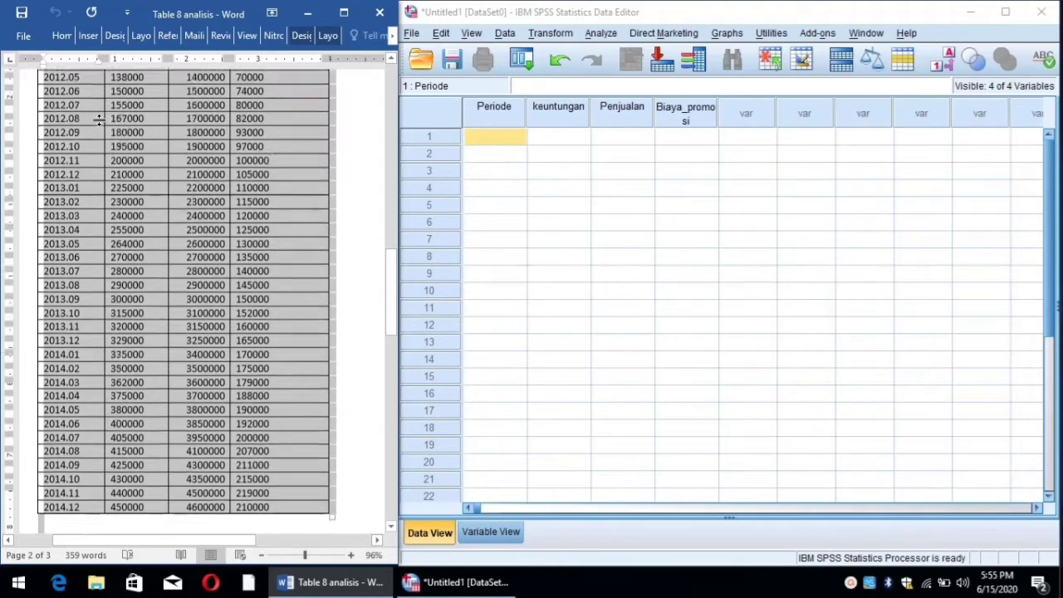
key("shift+Up")
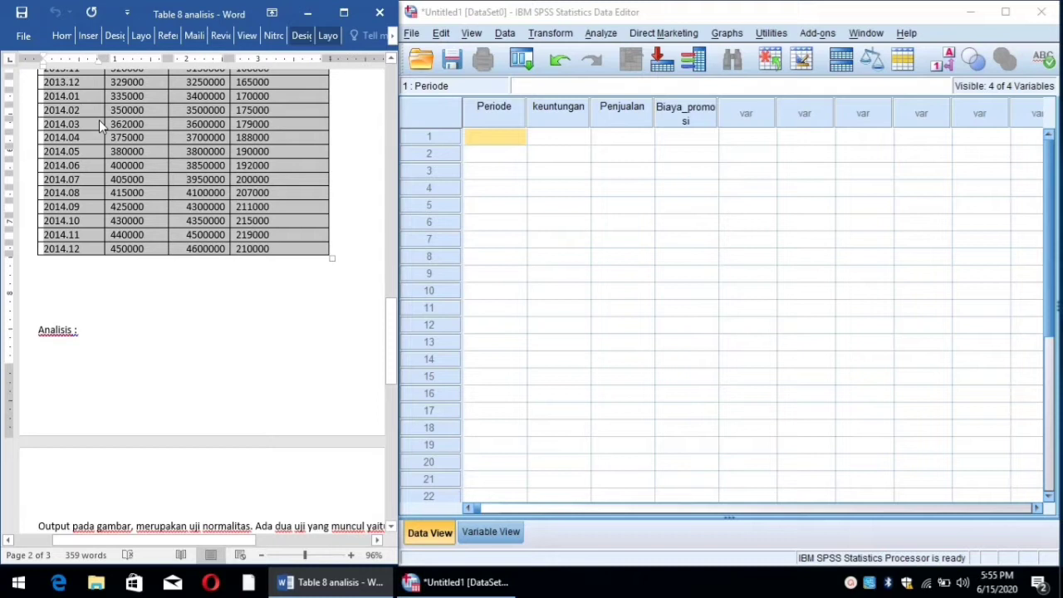
left_click(495, 138)
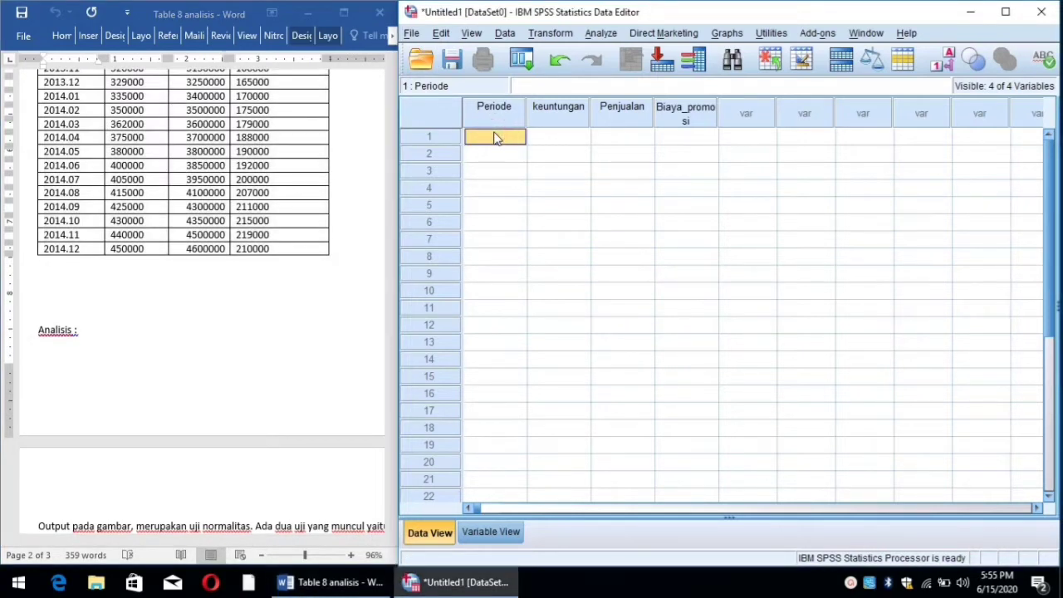
key("ctrl+v")
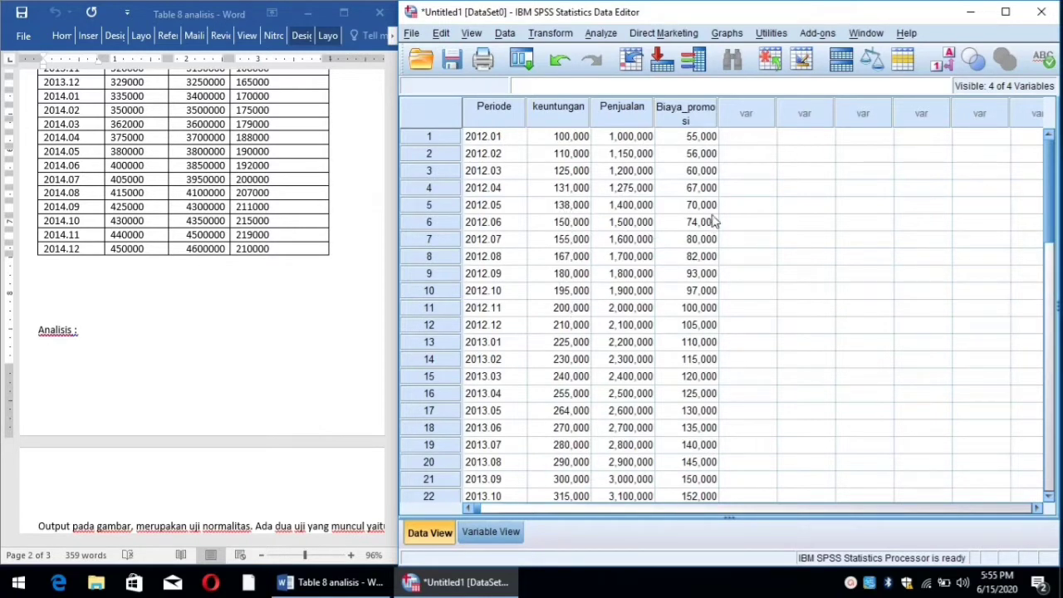
- Check the pasted rows down to the end of the dataset and back up to the first case
left_click(742, 222)
key("Down")
key("Down")
key("Down")
key("Down")
key("Down")
key("Down")
key("Down")
key("Down")
key("Down")
key("Down")
key("Down")
key("Down")
key("Down")
key("Down")
key("Down")
key("Down")
key("Down")
key("Down")
key("Down")
key("Down")
key("Down")
key("Down")
key("Down")
key("Down")
key("Down")
key("Down")
key("Down")
key("Down")
key("Down")
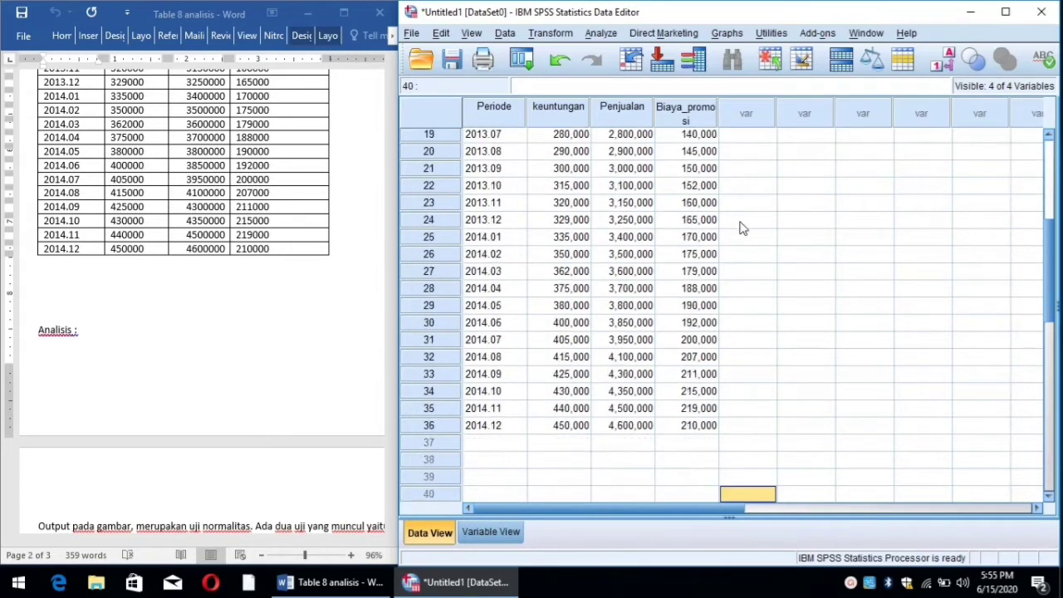
key("Up")
key("Up")
key("Up")
key("Up")
key("Up")
key("Up")
key("Up")
key("Up")
key("Up")
key("Up")
key("Up")
key("Up")
key("Up")
key("Up")
key("Up")
key("Up")
key("Up")
key("Up")
key("Up")
key("Up")
key("Up")
key("Up")
key("Up")
key("Up")
key("Up")
key("Up")
key("Up")
key("Up")
key("Up")
key("Up")
key("Up")
key("Up")
key("Up")
key("Up")
key("Up")
key("Up")
key("Up")
key("Up")
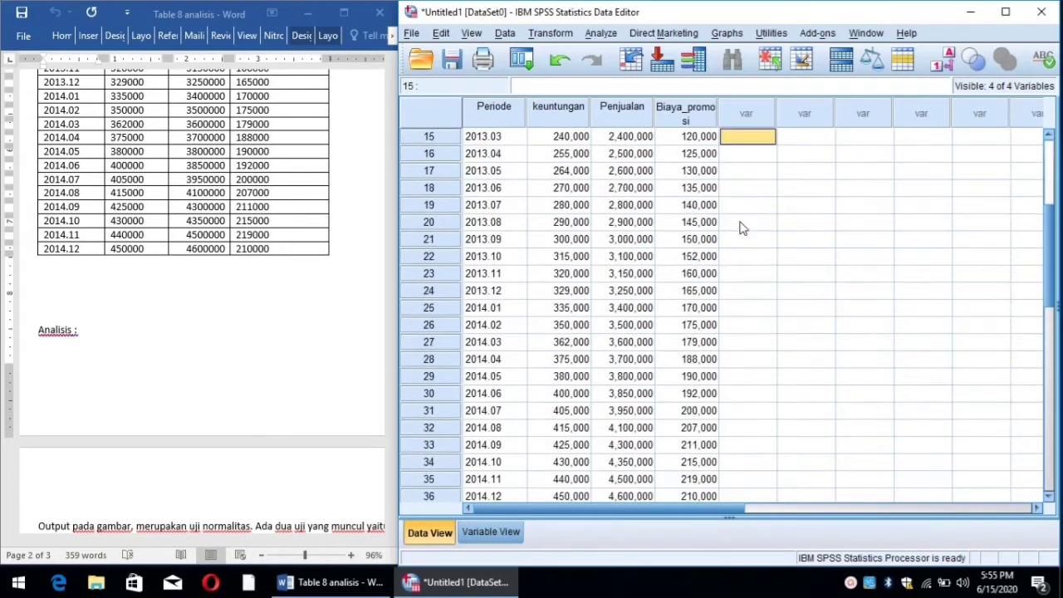
- Start a Linear Regression analysis with keuntungan as the dependent variable
left_click(609, 33)
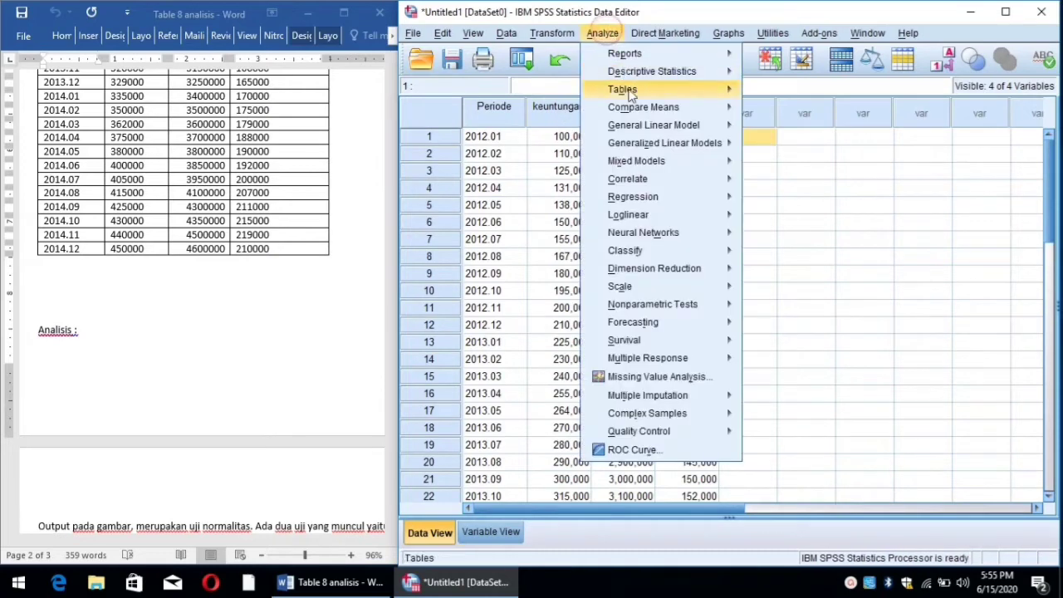
mouse_move(657, 182)
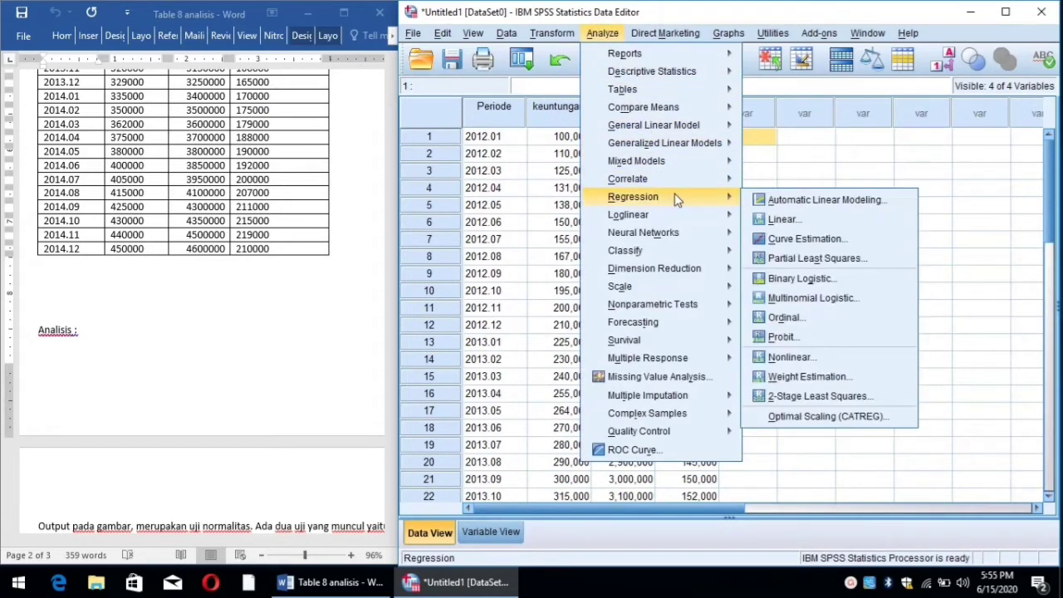
left_click(781, 221)
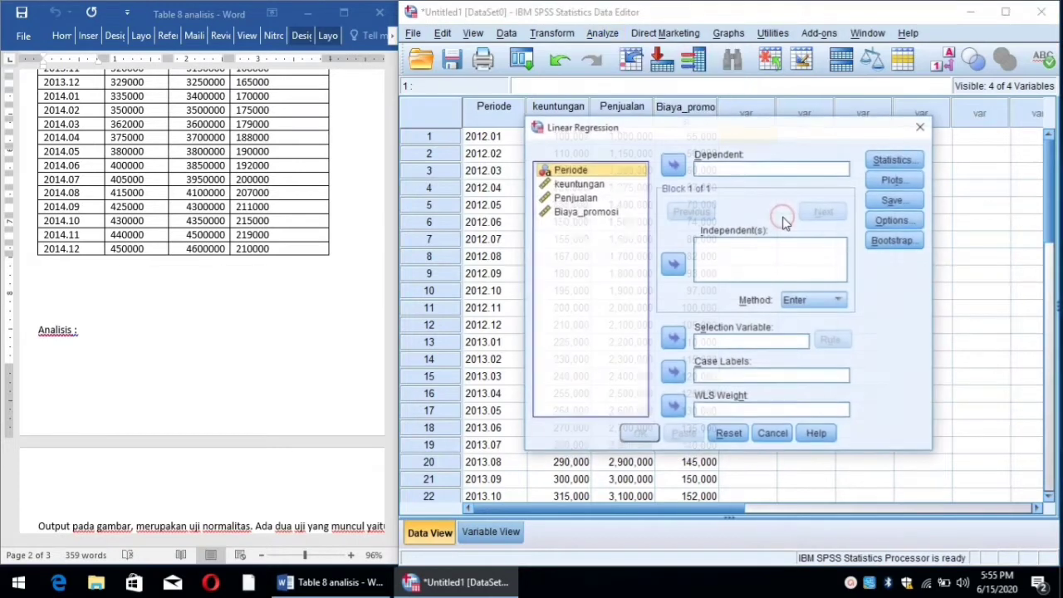
left_click(595, 186)
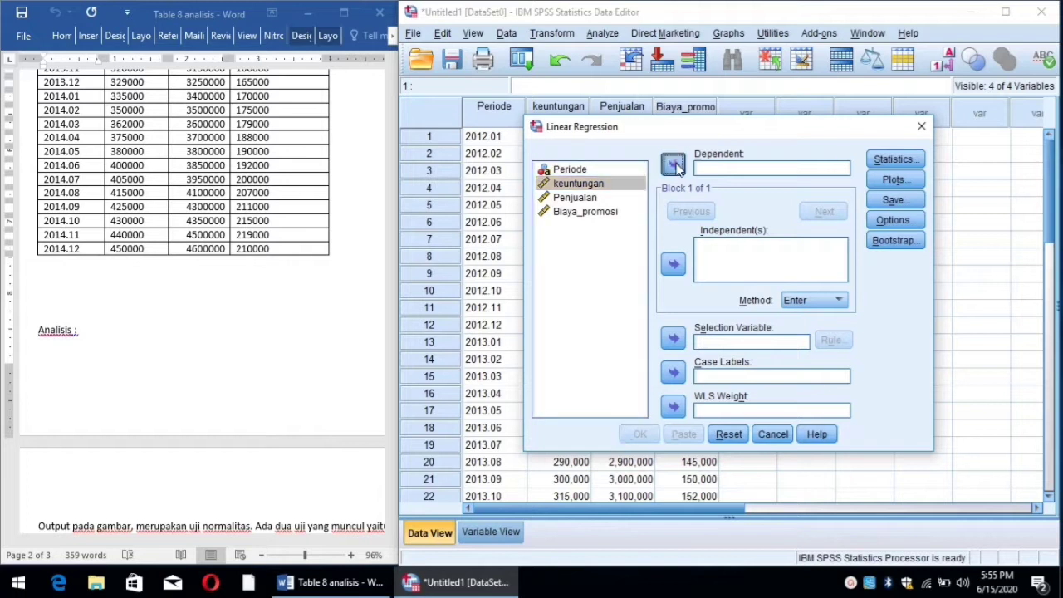
left_click(672, 165)
- Add Penjualan and Biaya_promosi as the independent variables of the regression
left_click(564, 184)
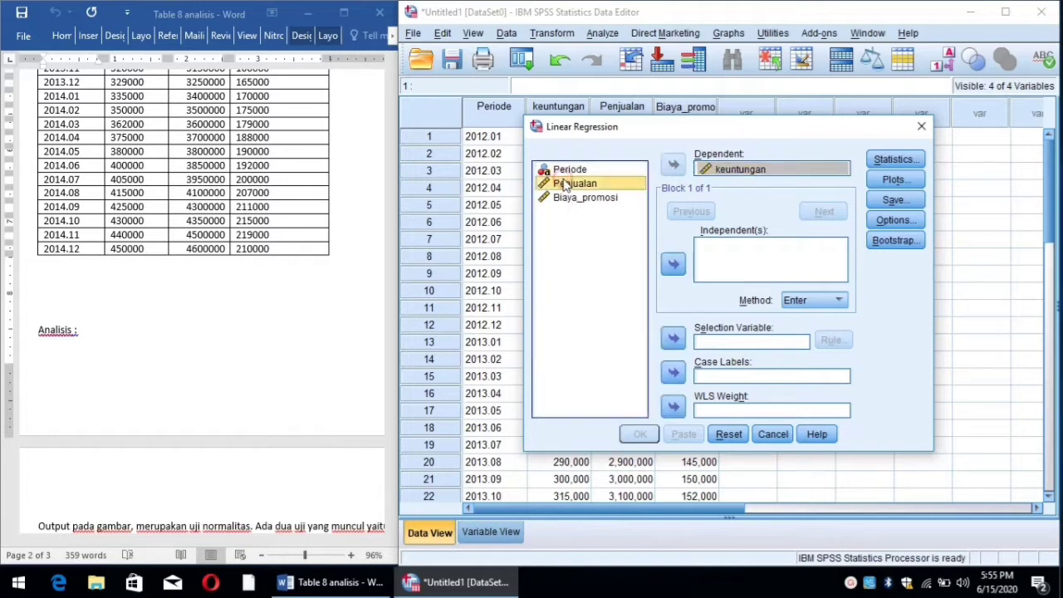
key("shift+Down")
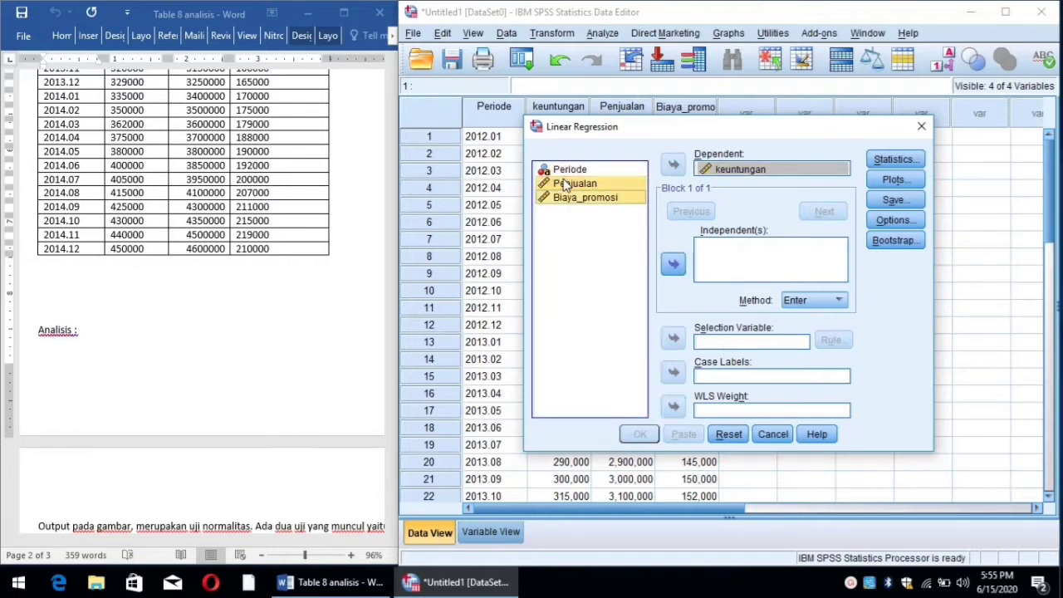
left_click(674, 265)
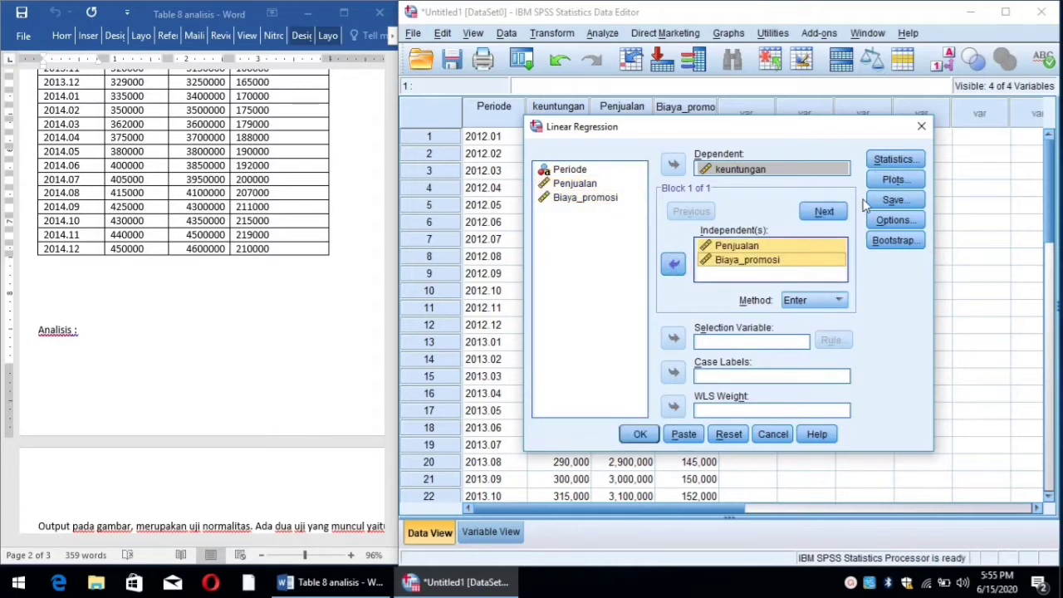
- Include Collinearity diagnostics and the Durbin-Watson residual test in the regression statistics
left_click(885, 162)
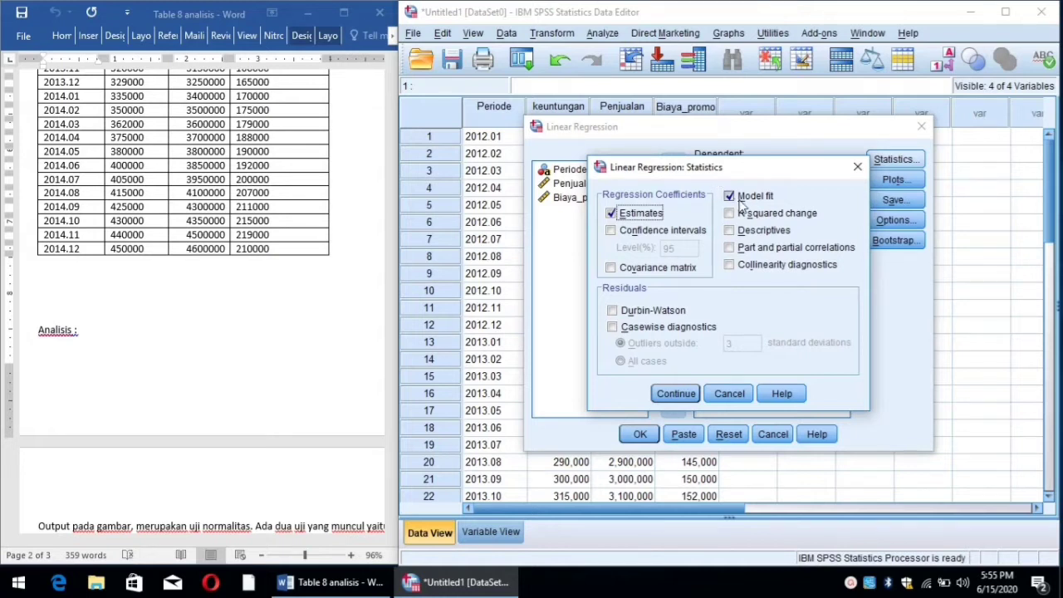
left_click(730, 266)
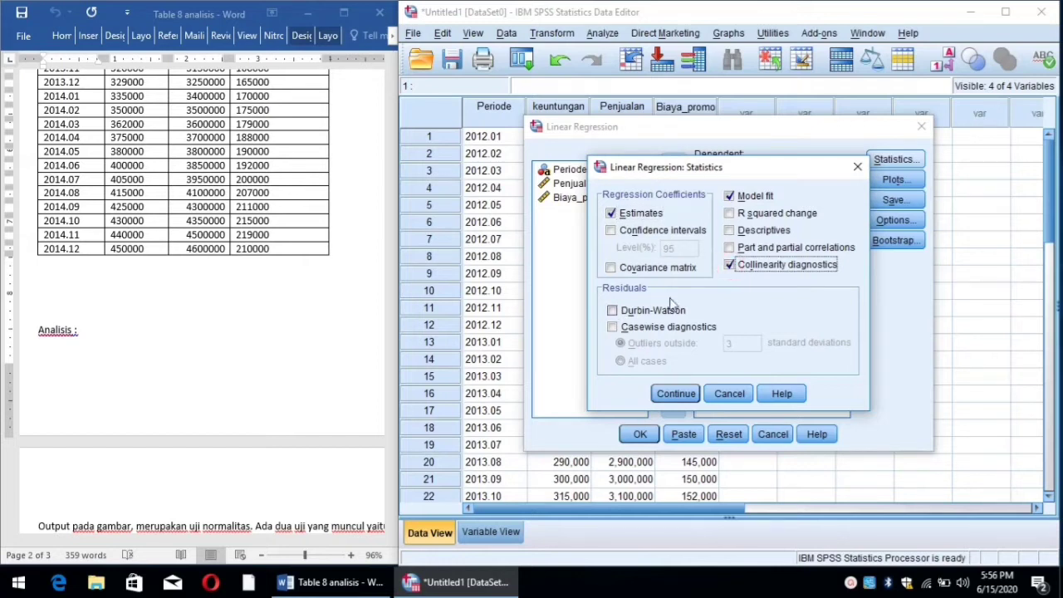
left_click(613, 311)
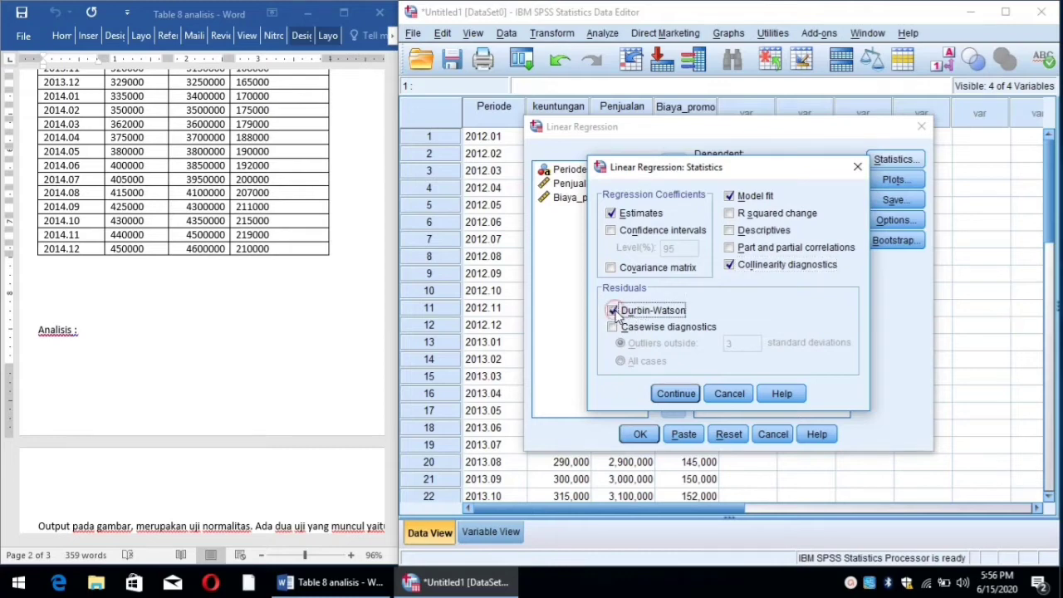
left_click(674, 393)
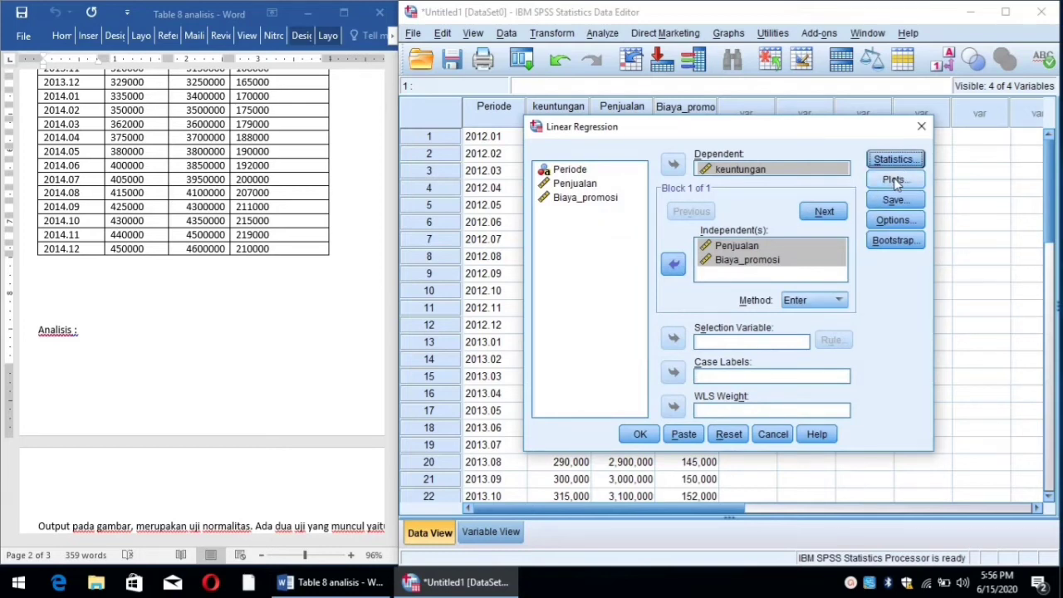
- Request a normal probability plot of the standardized residuals for the regression
left_click(893, 180)
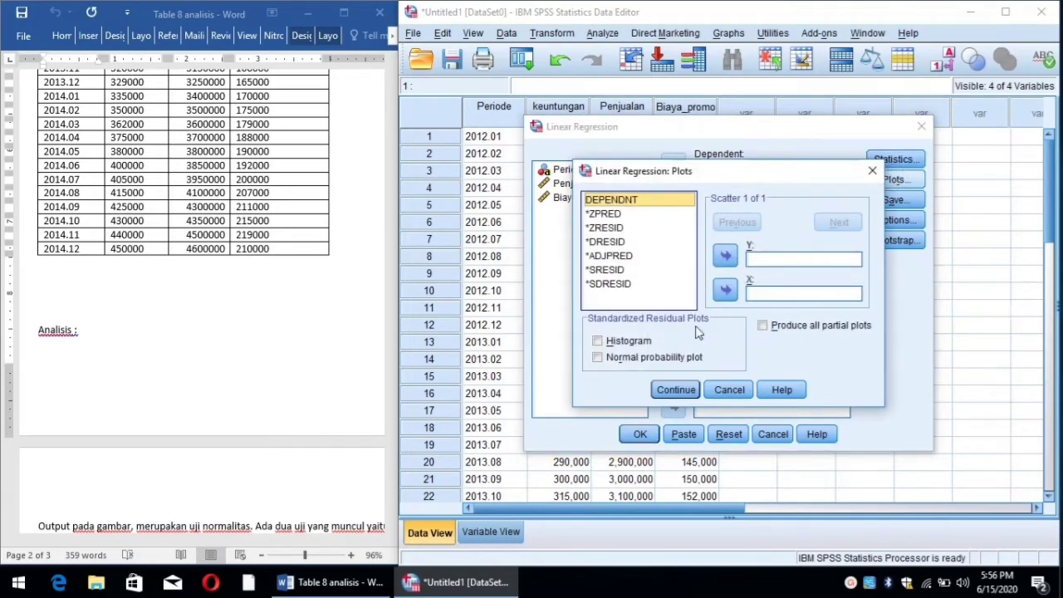
left_click(598, 358)
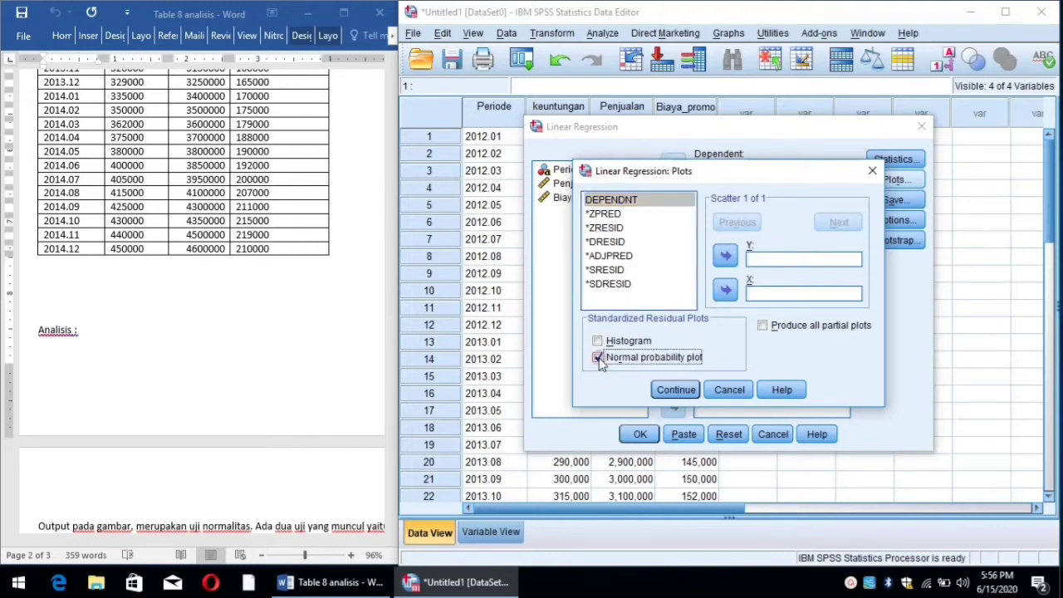
left_click(685, 390)
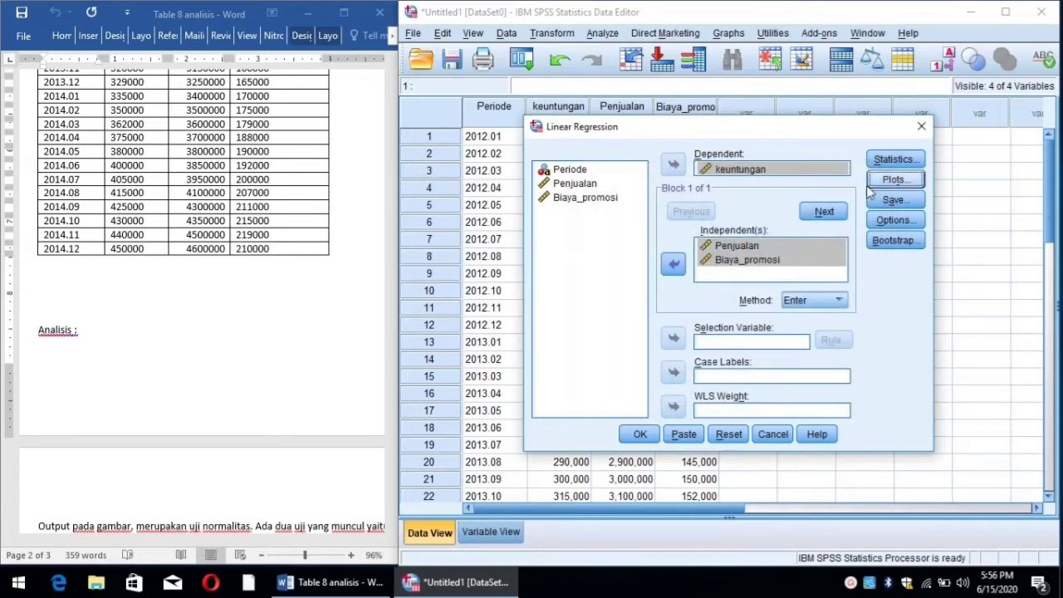
- Set the regression to save Unstandardized and Studentized deleted residuals, and run the analysis
left_click(893, 200)
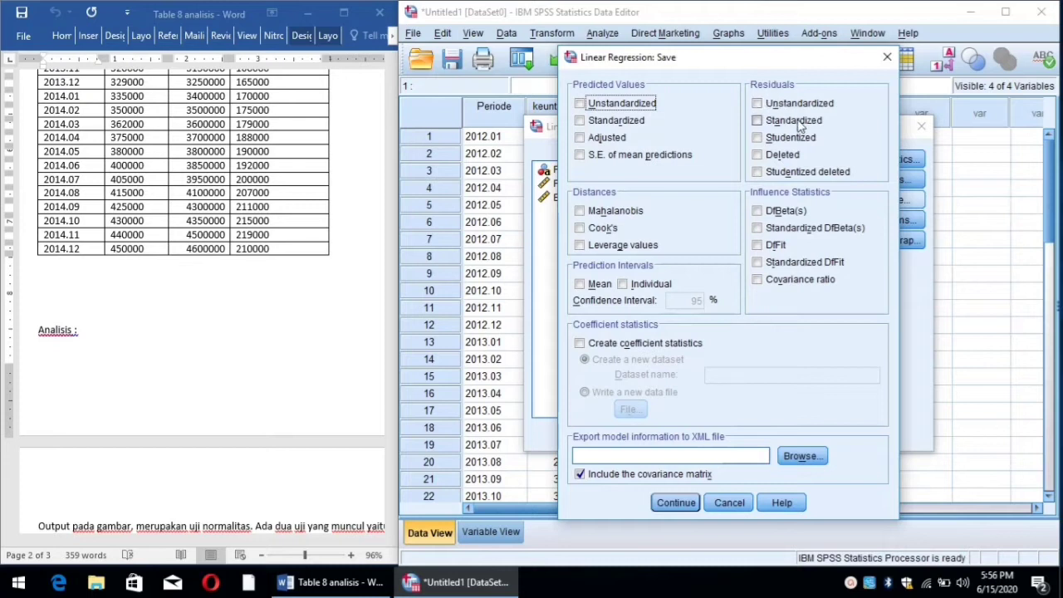
left_click(758, 104)
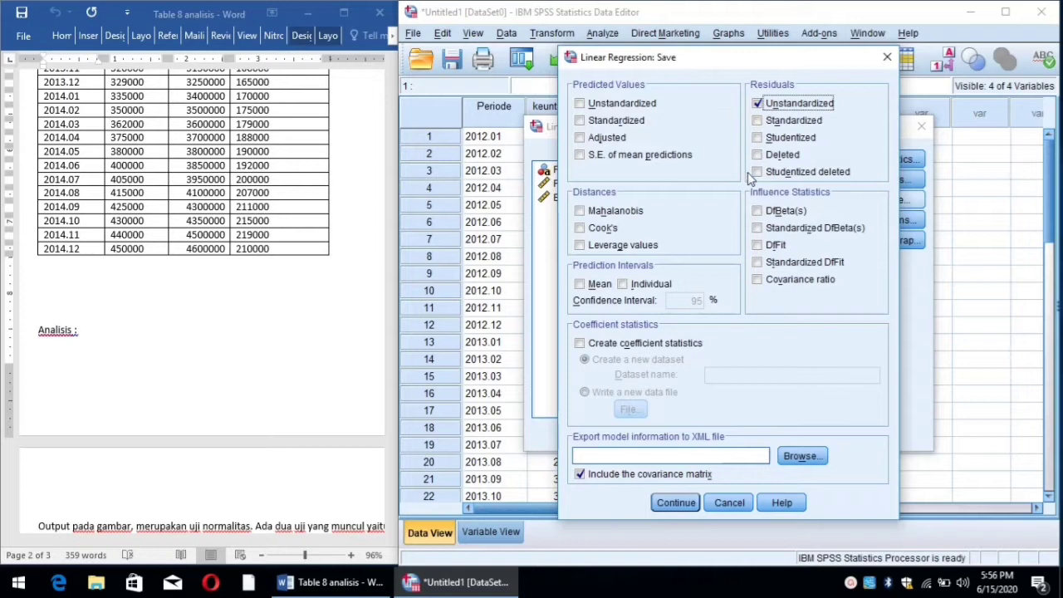
left_click(758, 172)
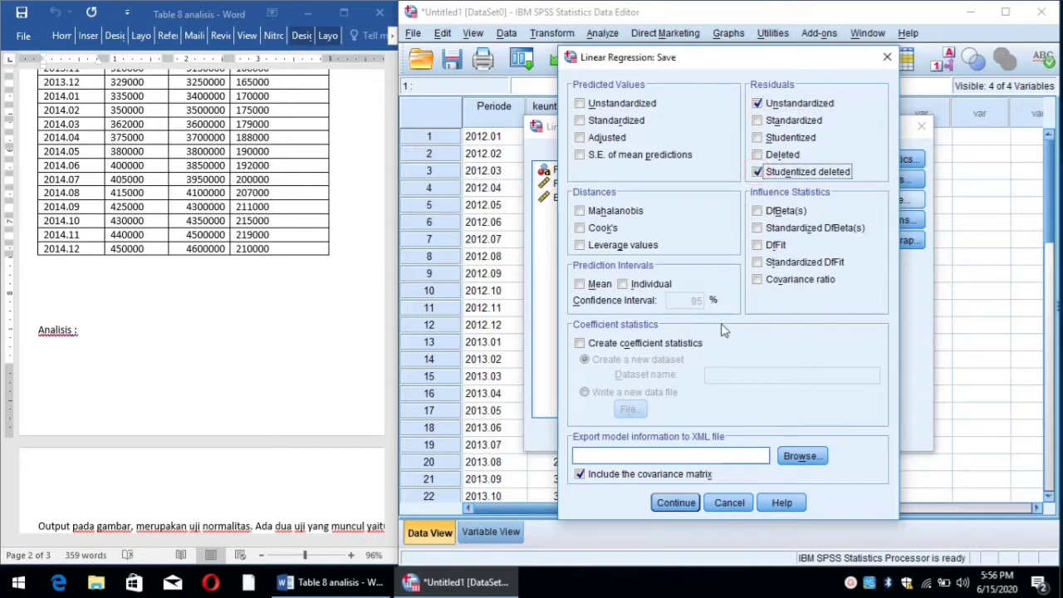
left_click(674, 503)
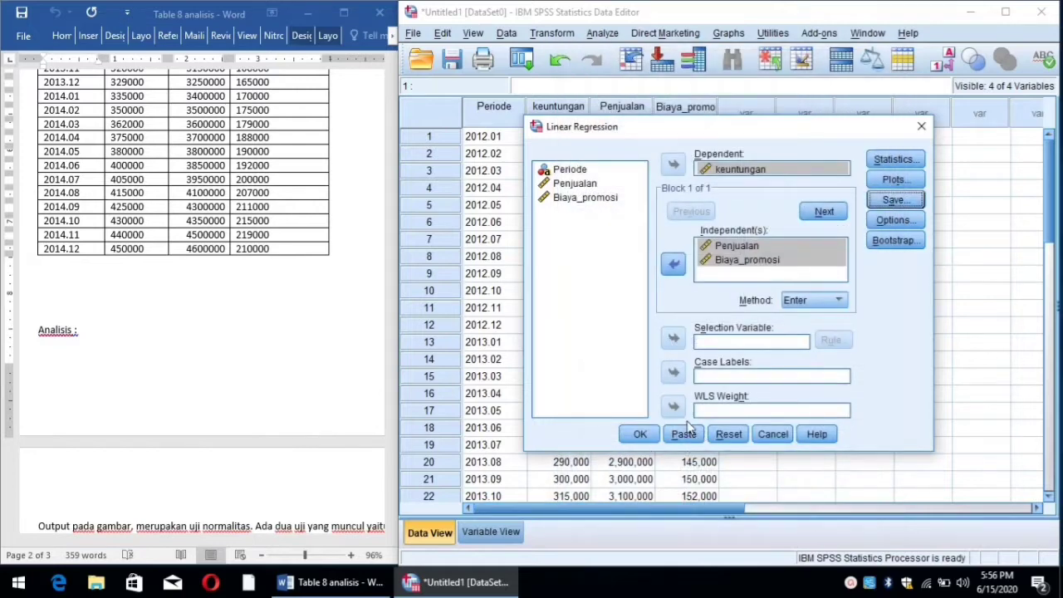
left_click(639, 433)
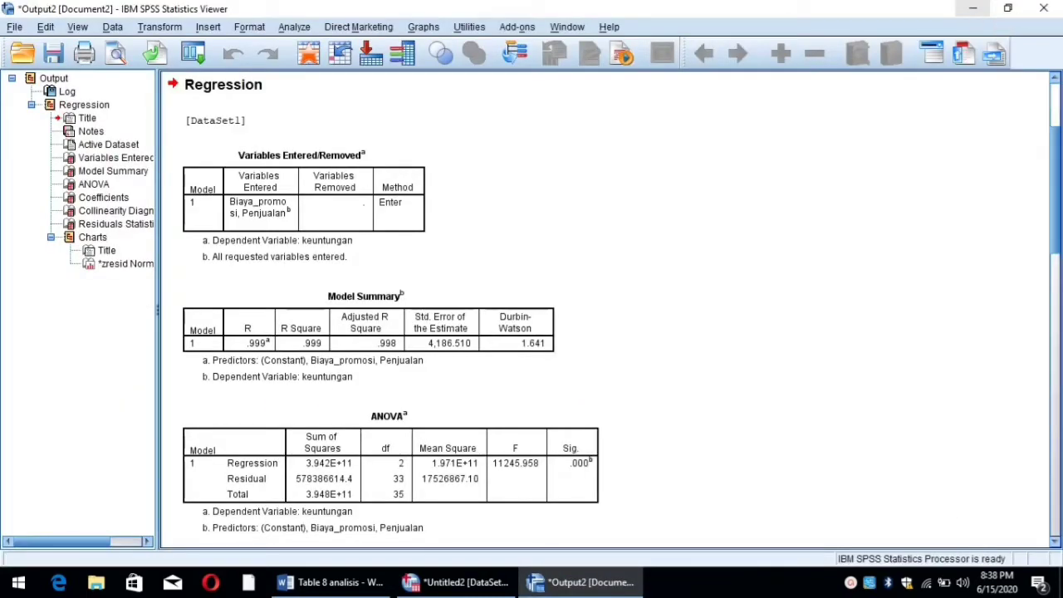
- Return to the Data Editor and start computing a new variable named LNkeuntungan
left_click(973, 9)
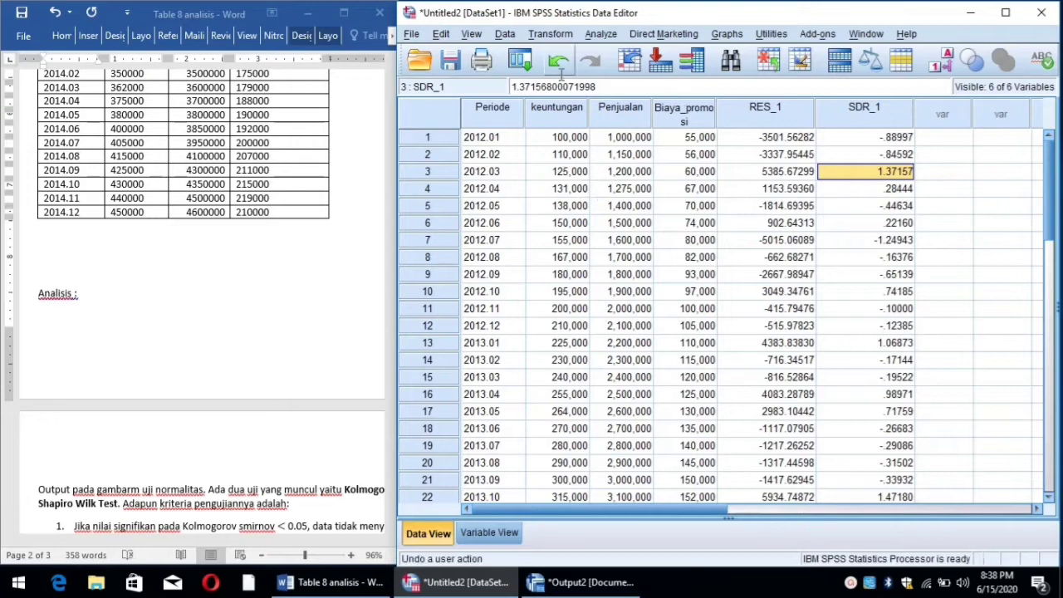
left_click(556, 37)
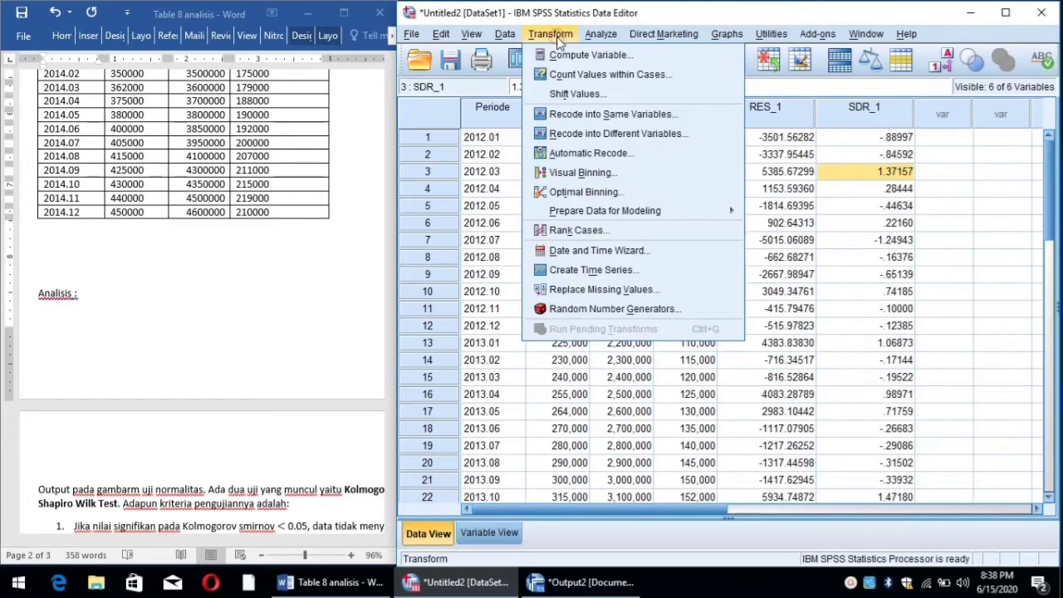
left_click(581, 56)
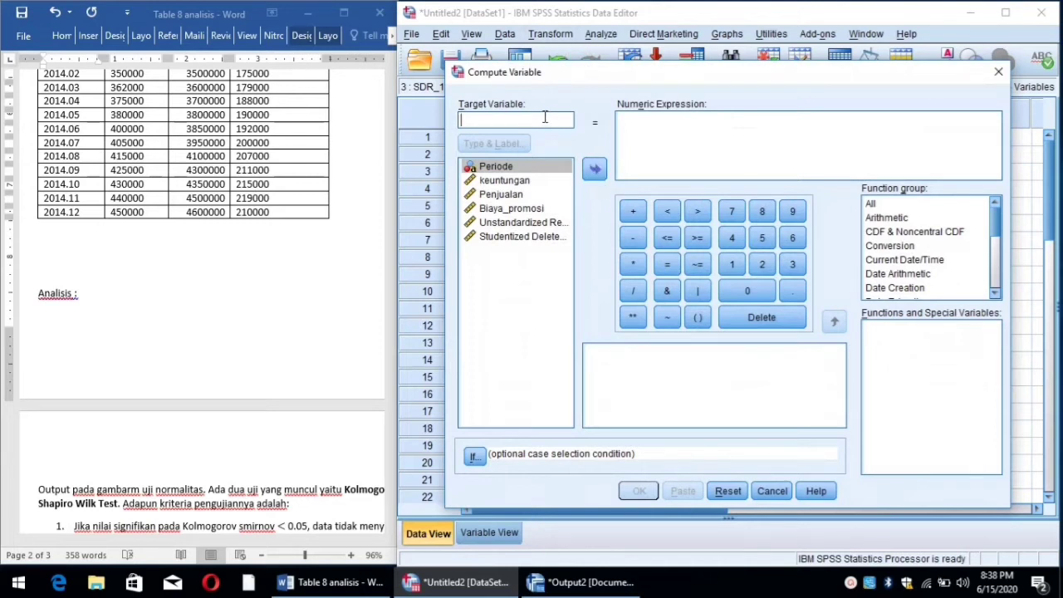
type("LN")
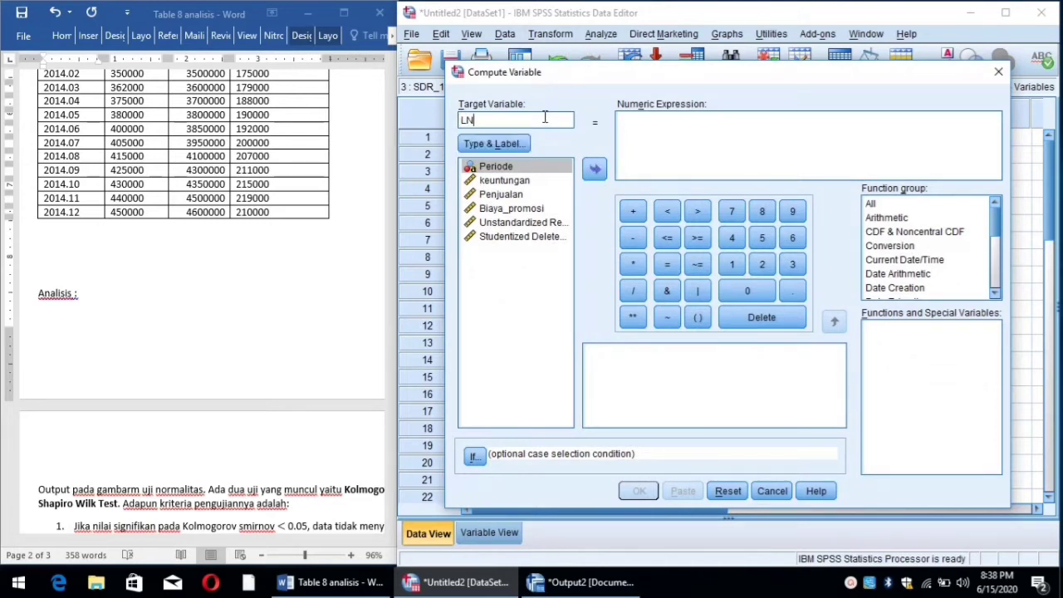
type("keuntungan")
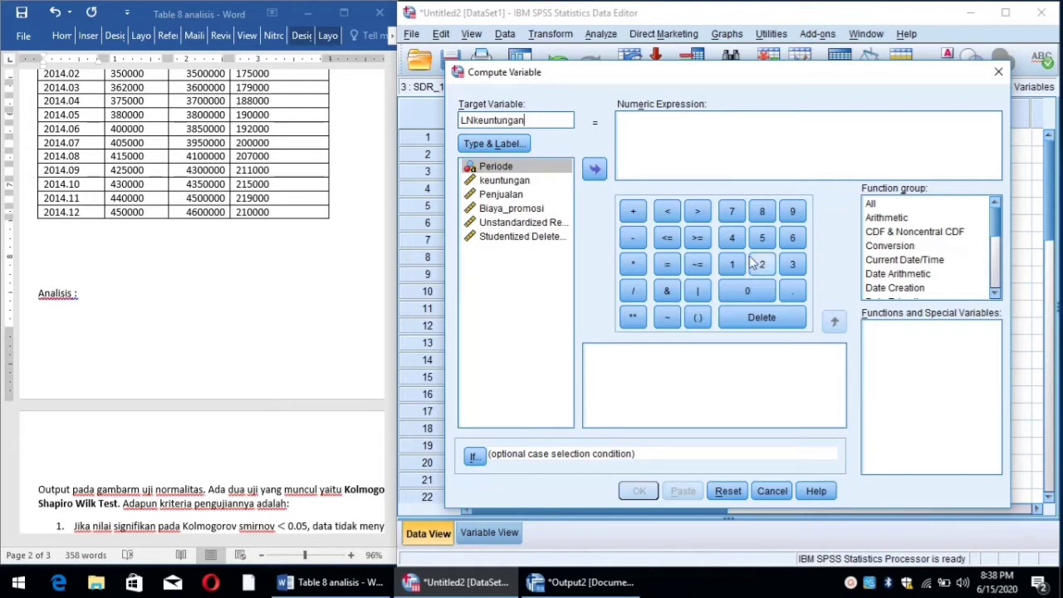
- Define the numeric expression as LN(keuntungan) using the Ln function and compute the variable
left_click(914, 208)
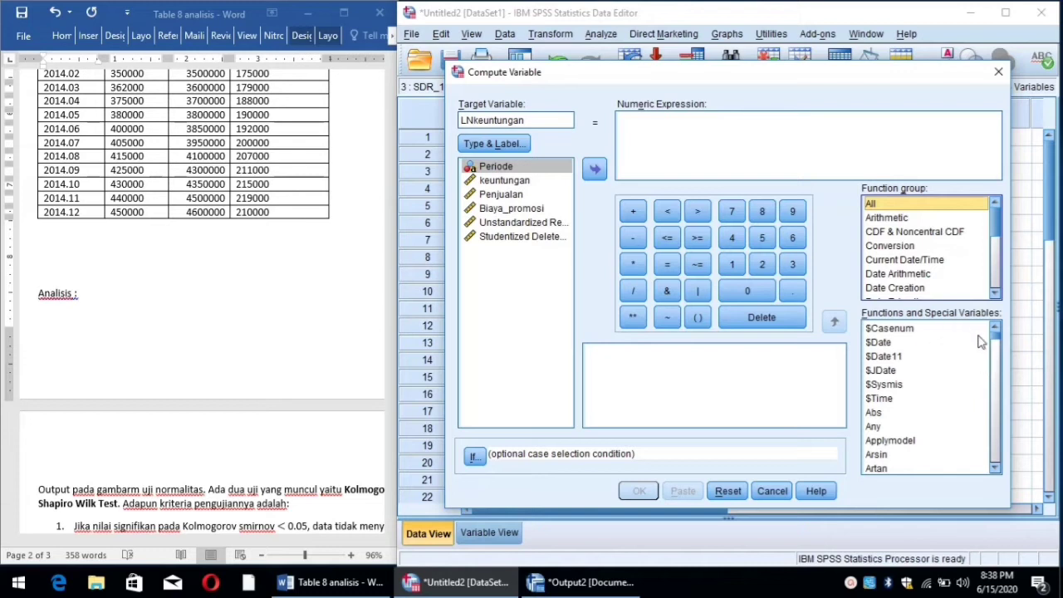
left_click_drag(994, 336, 1012, 399)
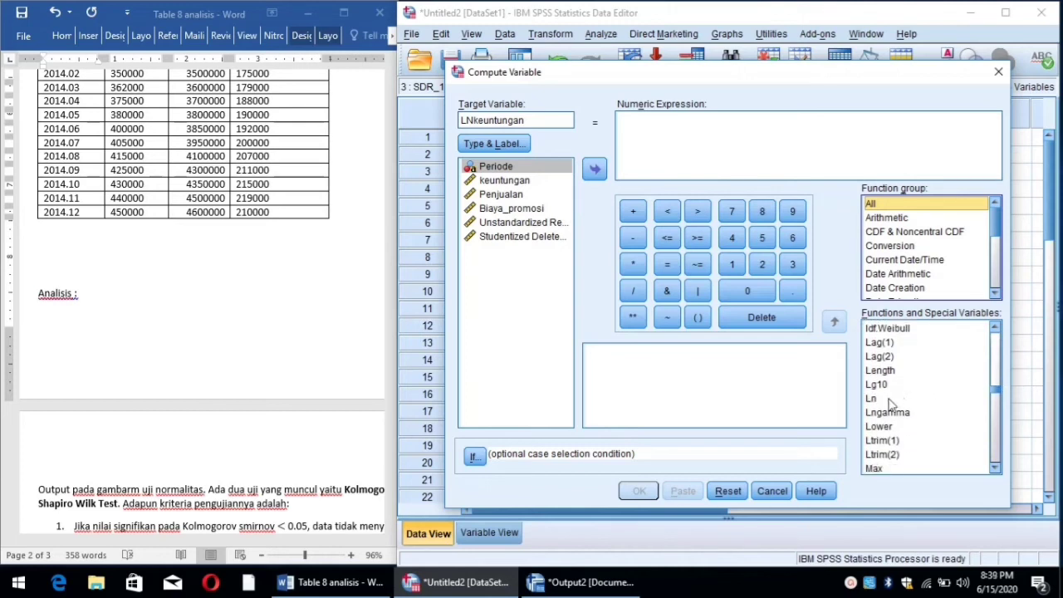
left_click(891, 400)
double_click(891, 400)
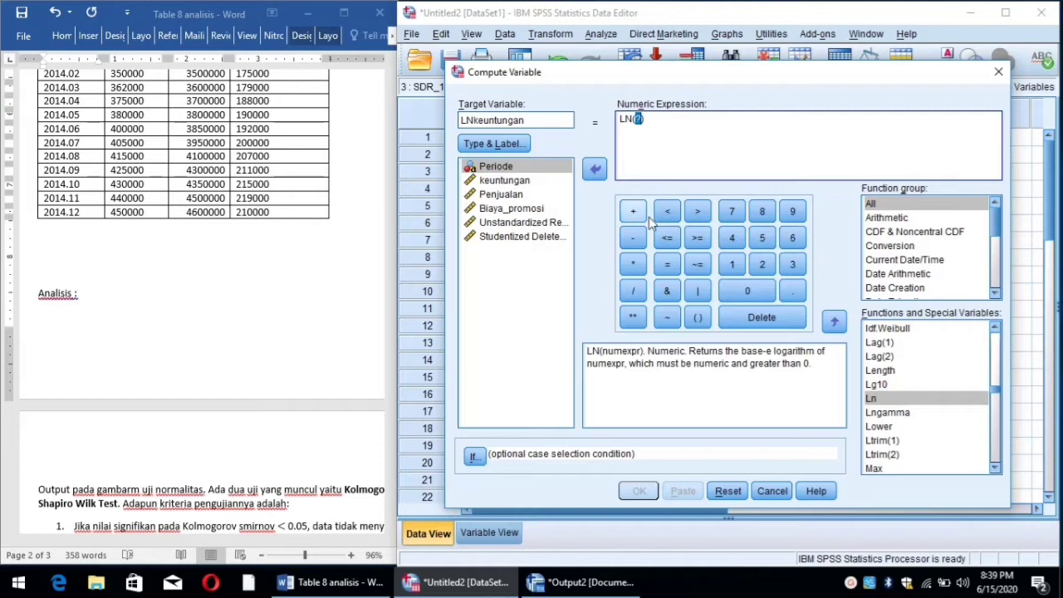
left_click(515, 181)
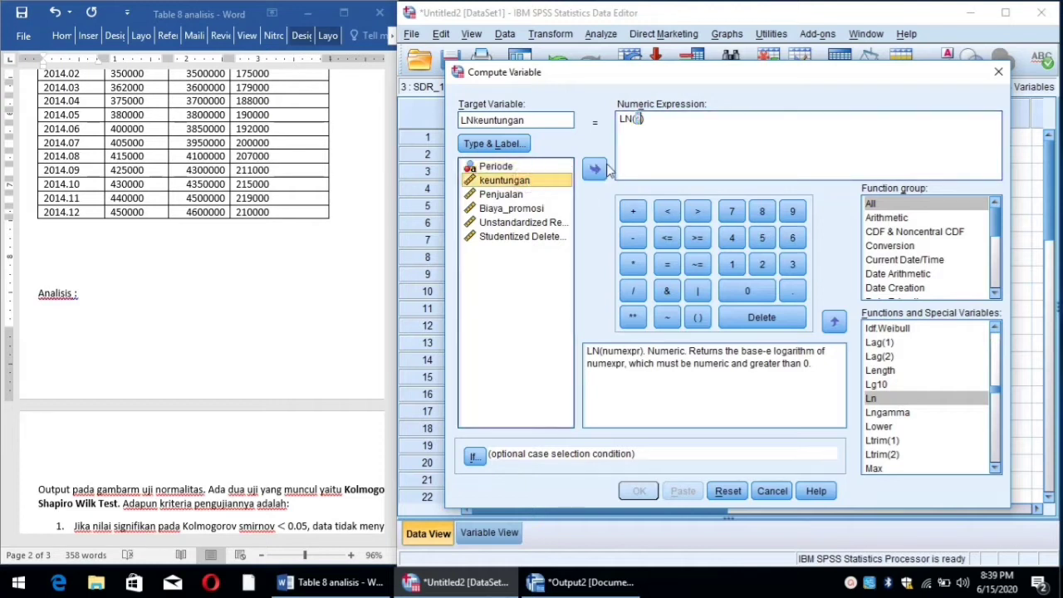
left_click(596, 168)
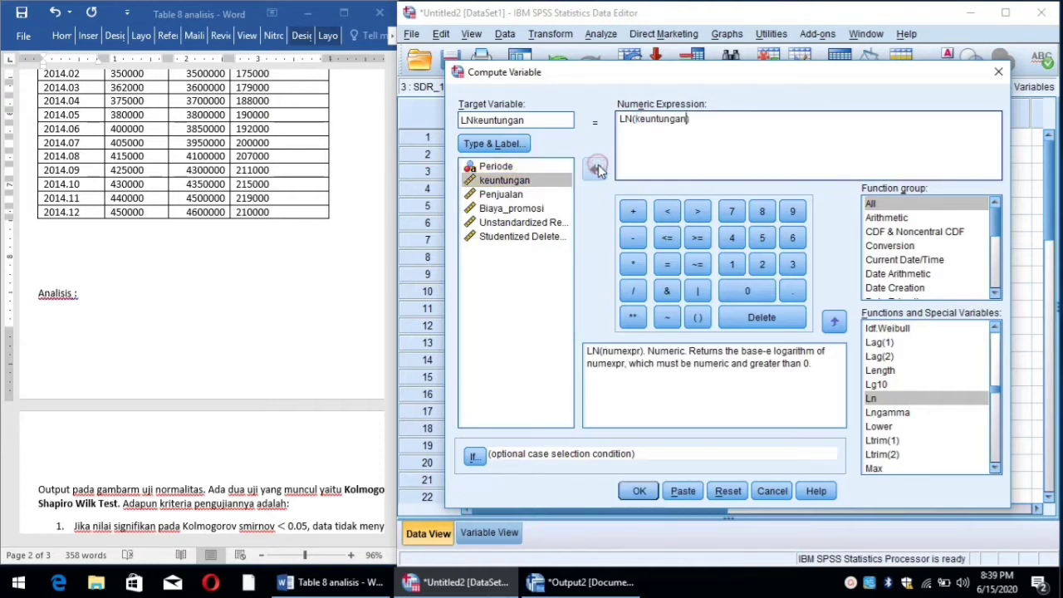
left_click(636, 489)
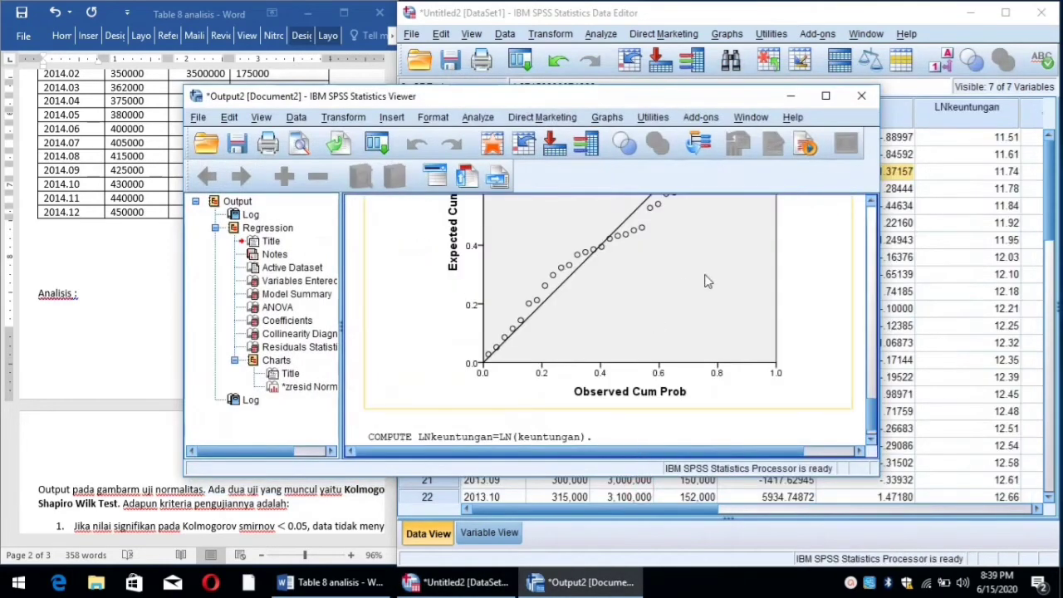
left_click(790, 96)
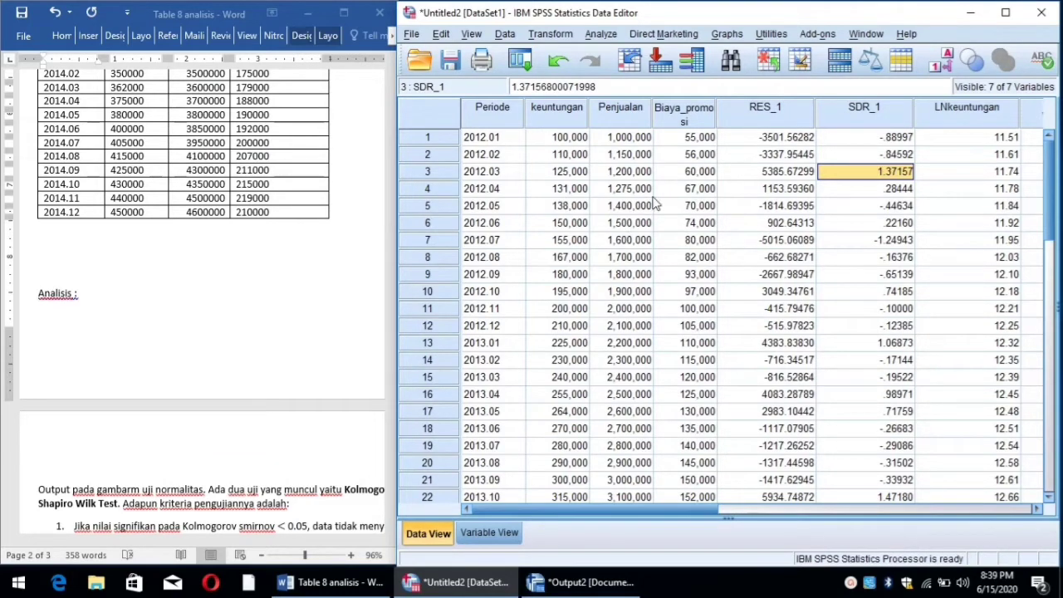
- Set up another computed variable named LNpenjualan and clear the previous numeric expression
left_click(552, 35)
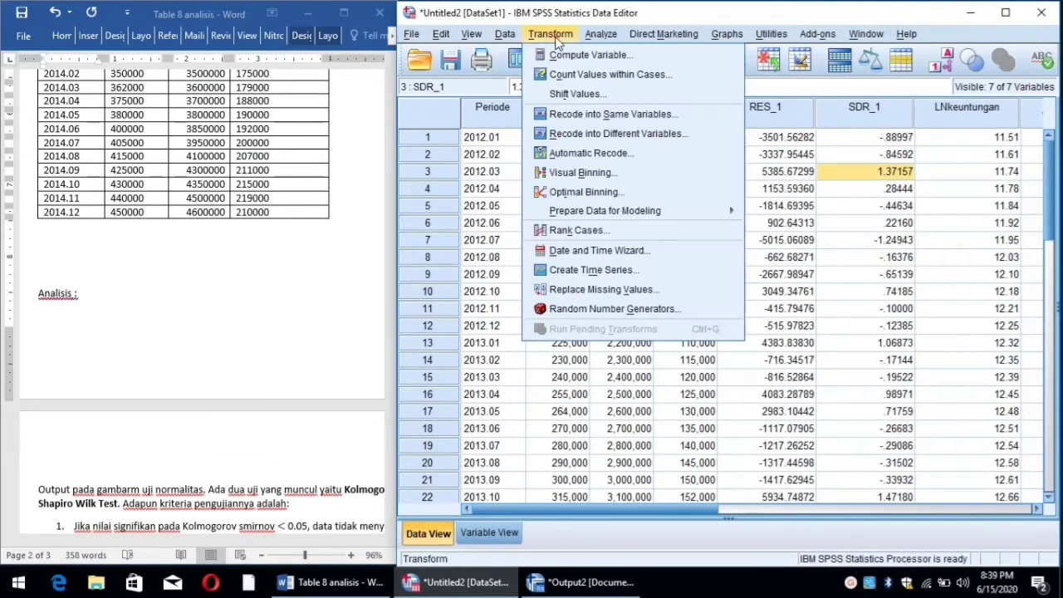
left_click(608, 56)
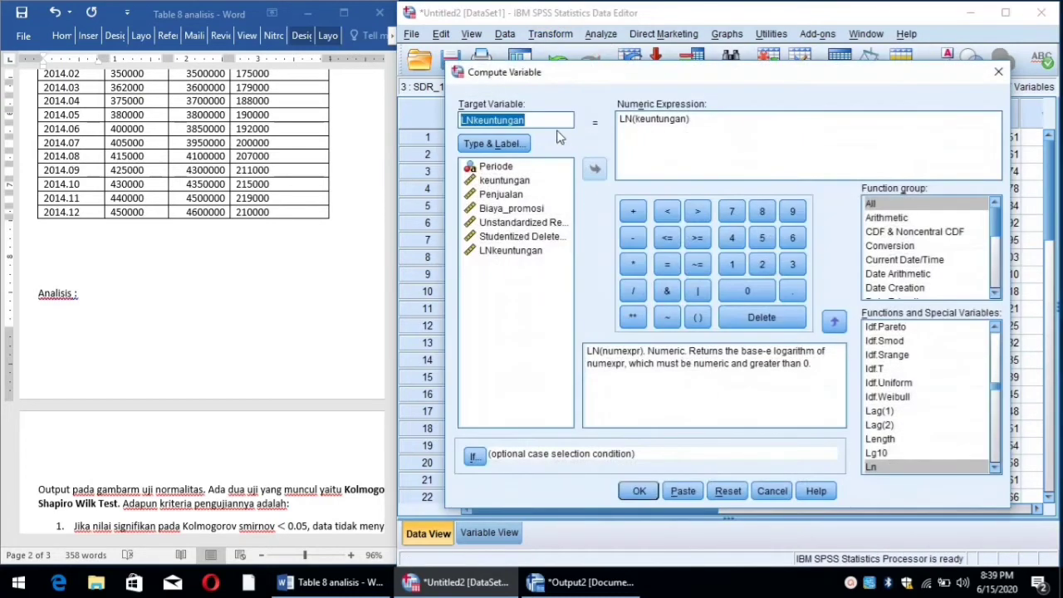
type("L")
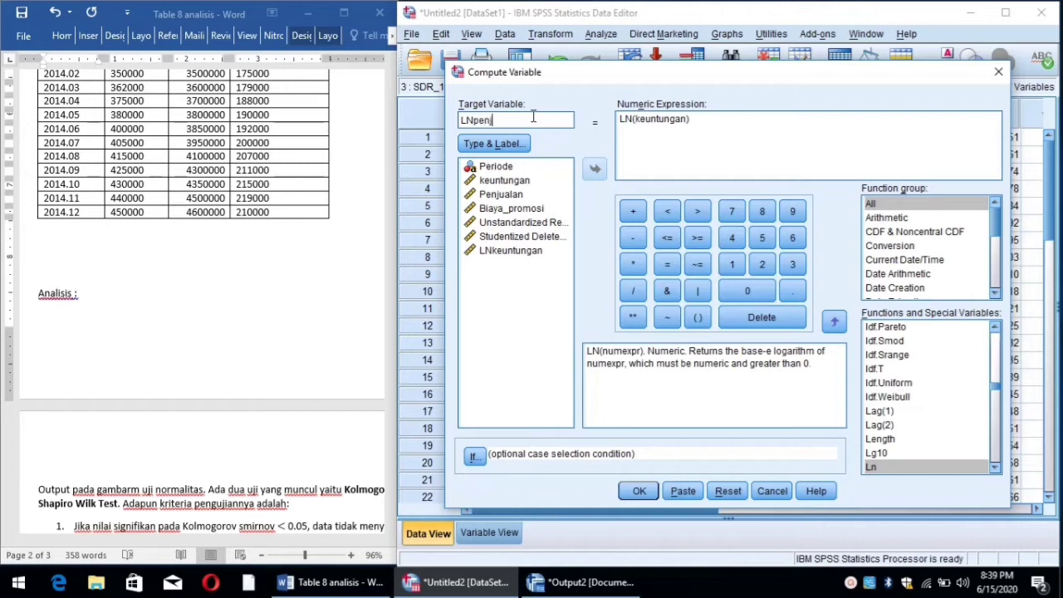
left_click(705, 117)
key("BackSpace")
key("BackSpace")
key("BackSpace")
key("BackSpace")
key("BackSpace")
key("BackSpace")
key("BackSpace")
key("BackSpace")
key("BackSpace")
key("BackSpace")
key("BackSpace")
key("BackSpace")
key("BackSpace")
key("BackSpace")
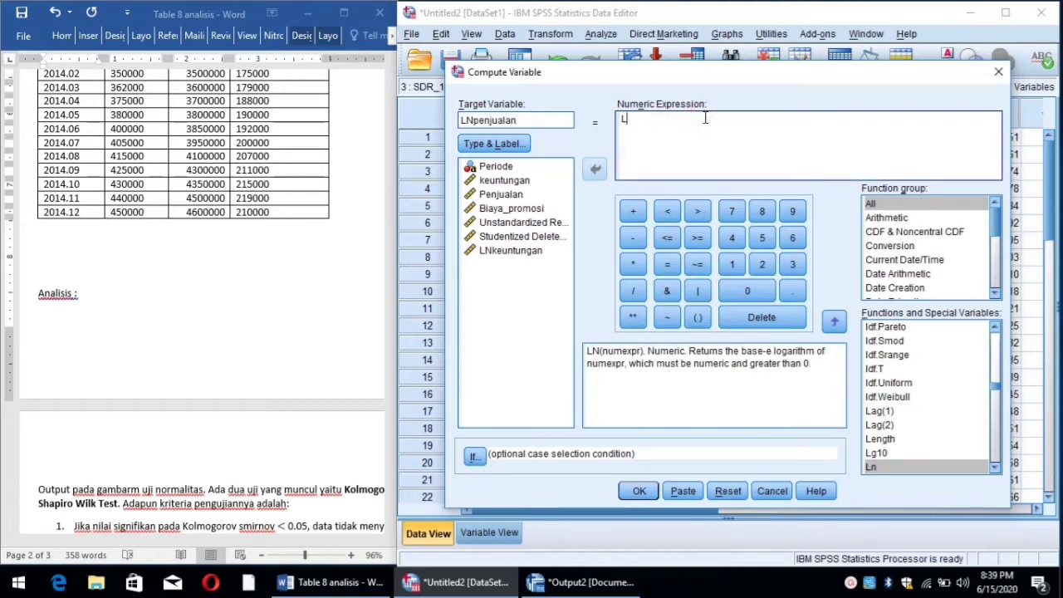
- Build the expression LN(Penjualan) with the Ln function and compute LNpenjualan
left_click(920, 208)
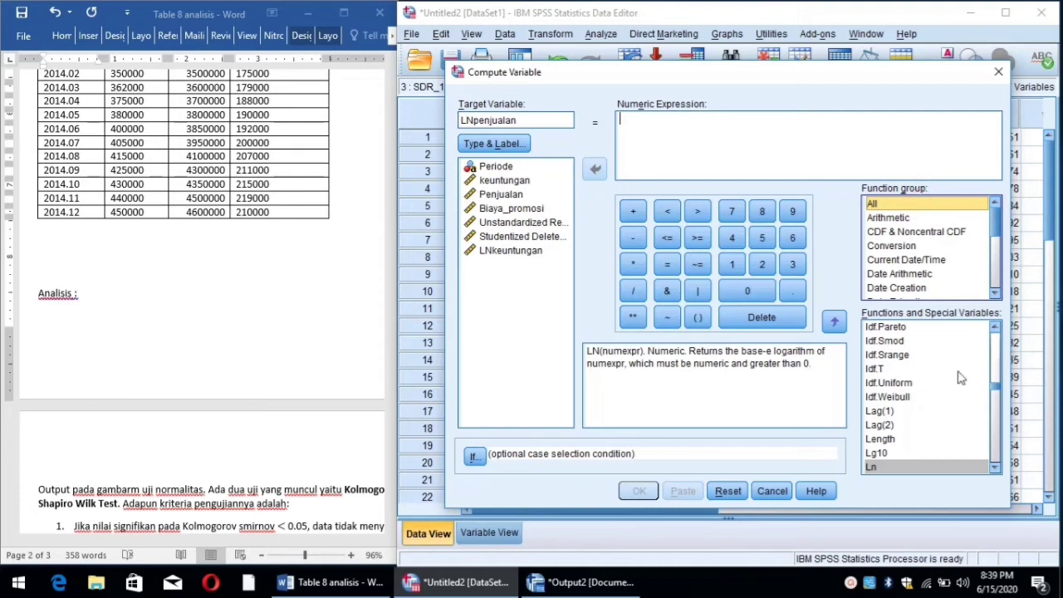
double_click(874, 467)
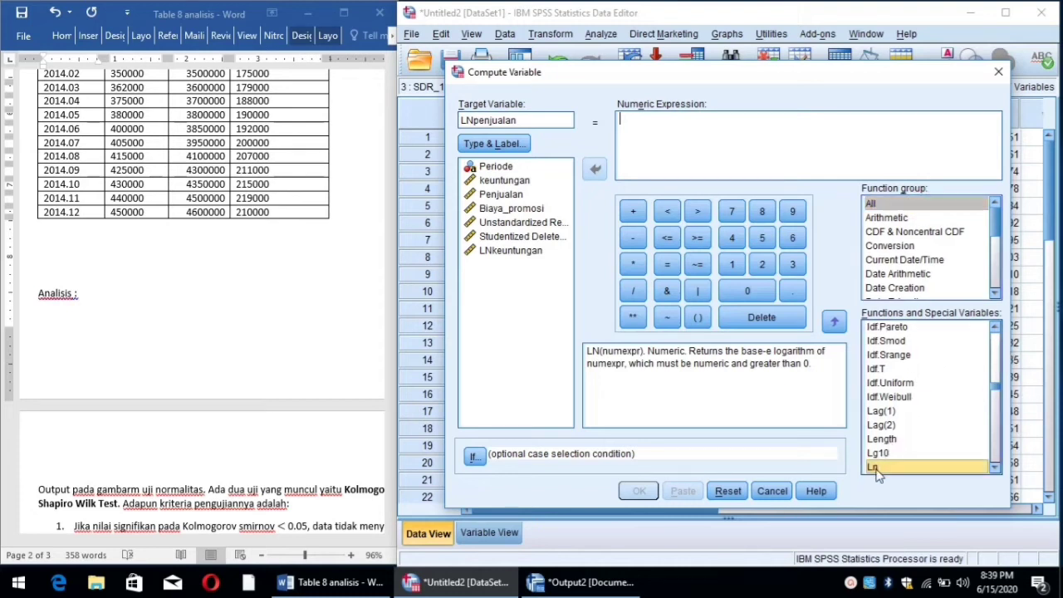
left_click(511, 196)
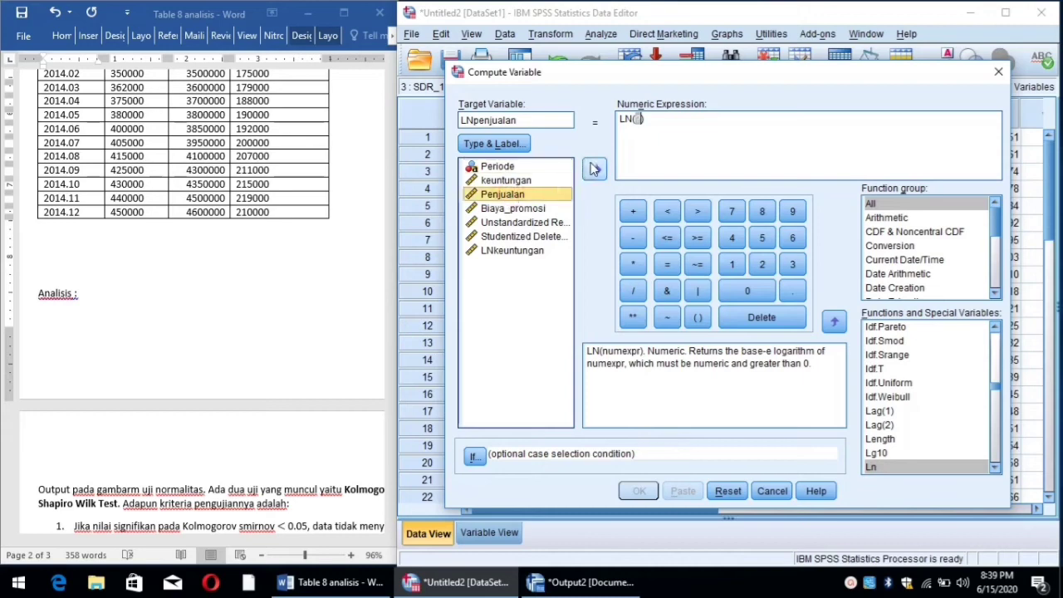
left_click(593, 168)
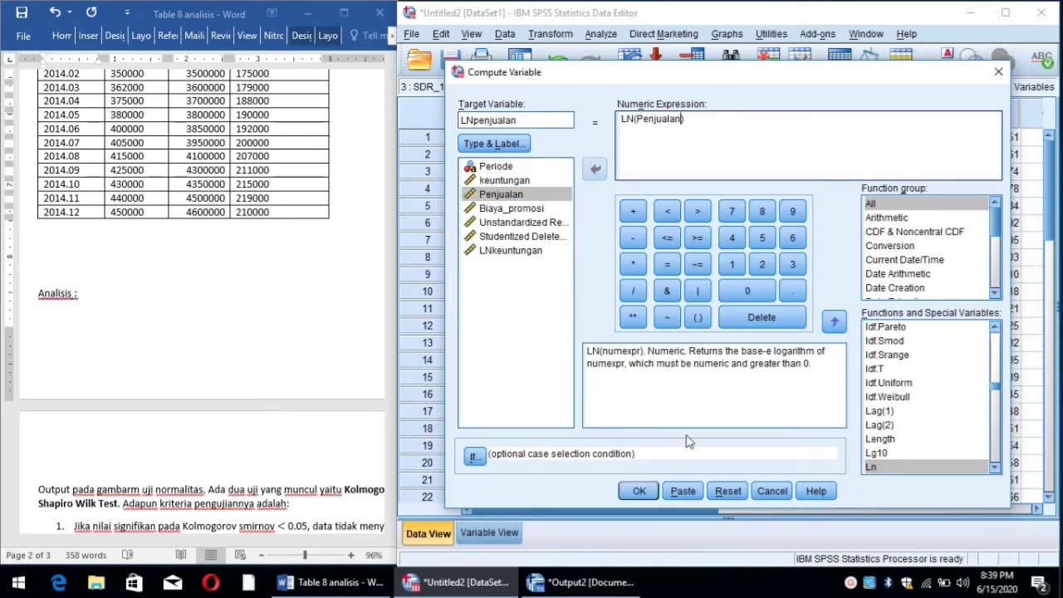
left_click(638, 491)
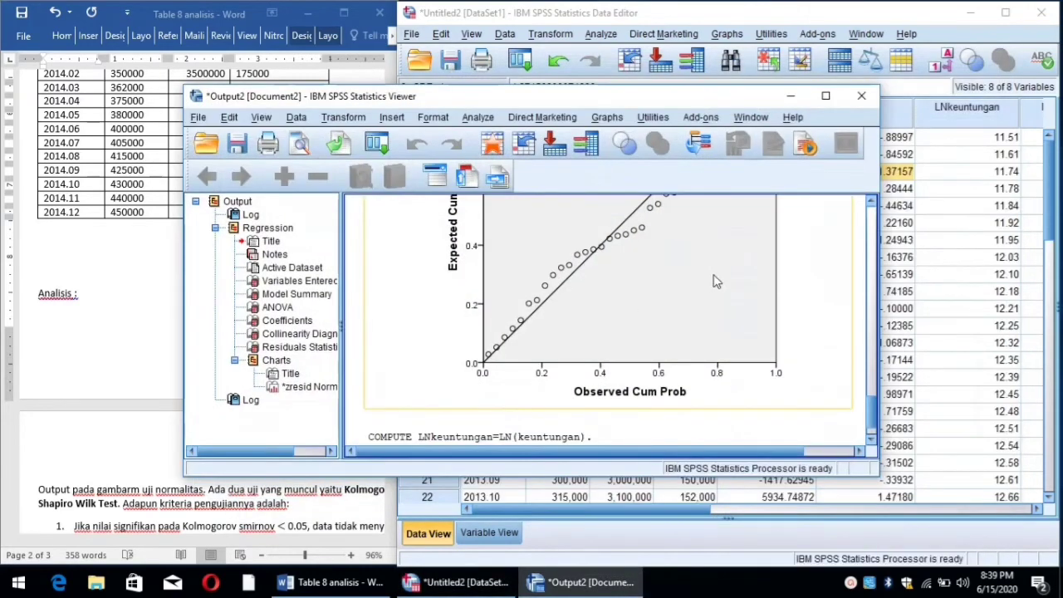
left_click(790, 97)
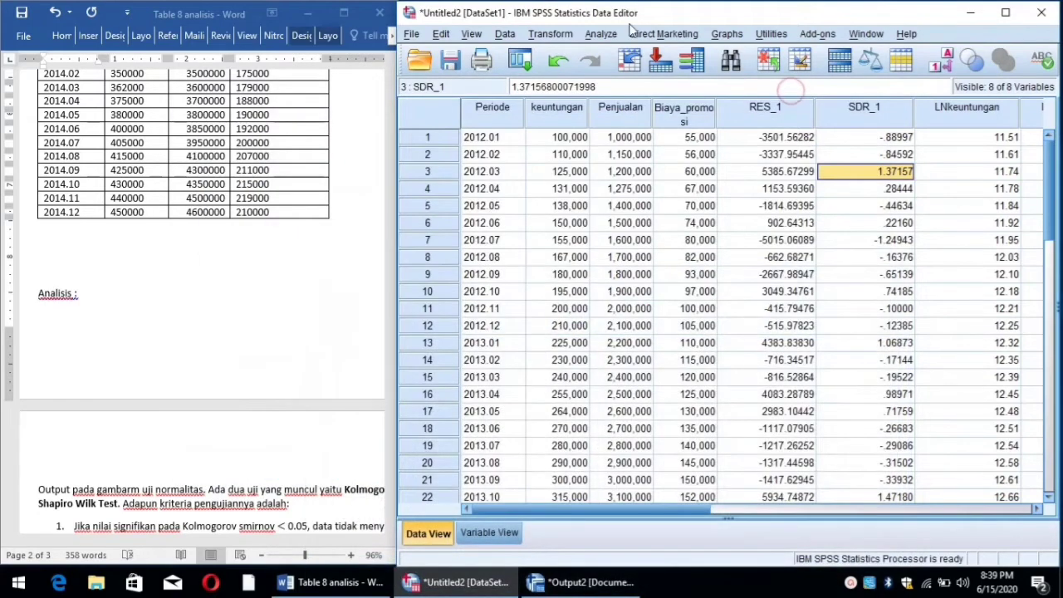
- Start a third computed variable with LNpromosi as its target name
left_click(559, 35)
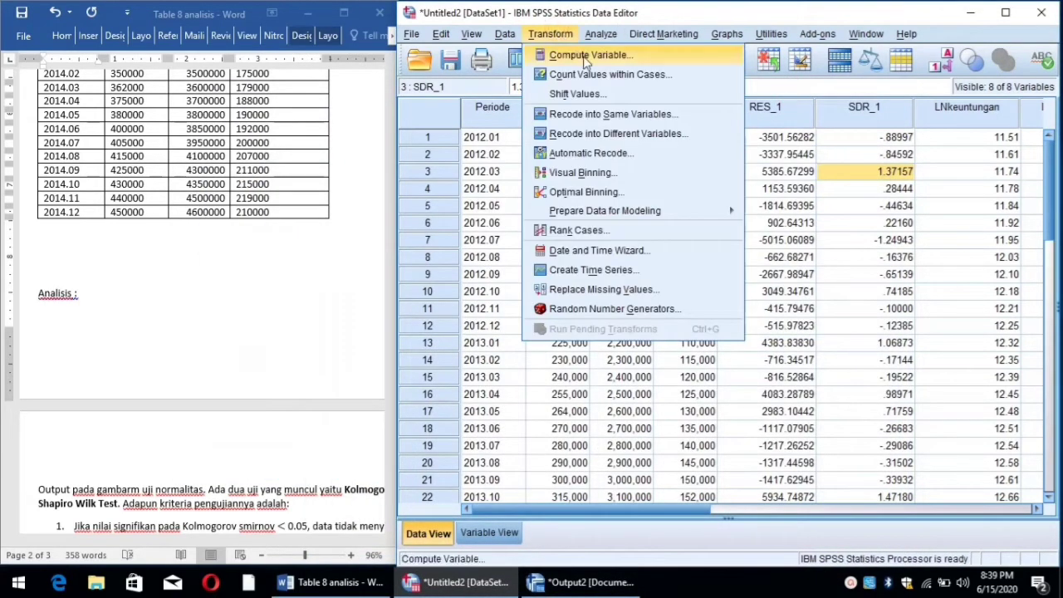
left_click(585, 55)
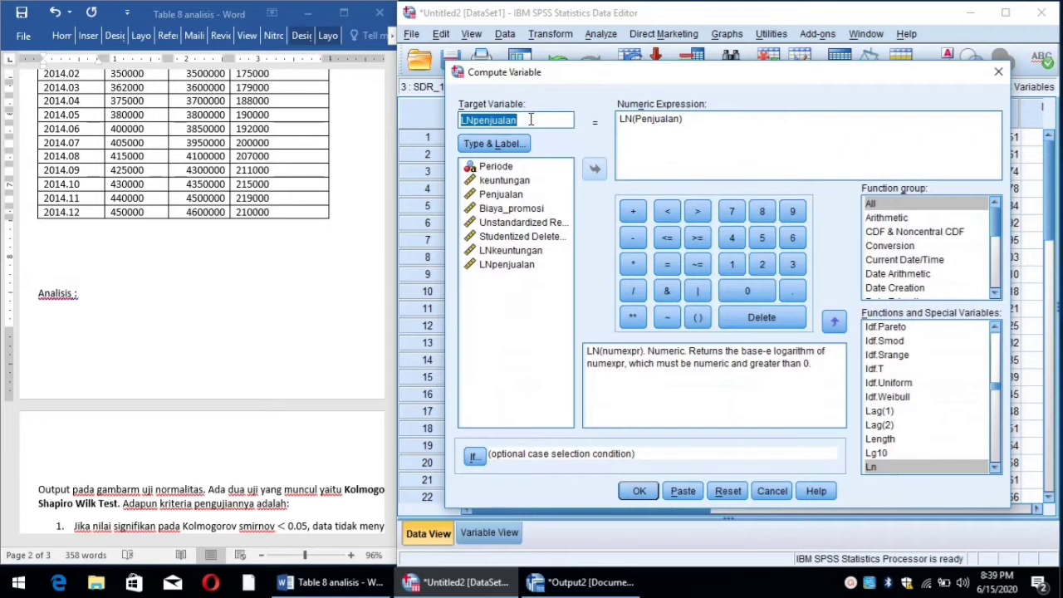
type("LNpromosi")
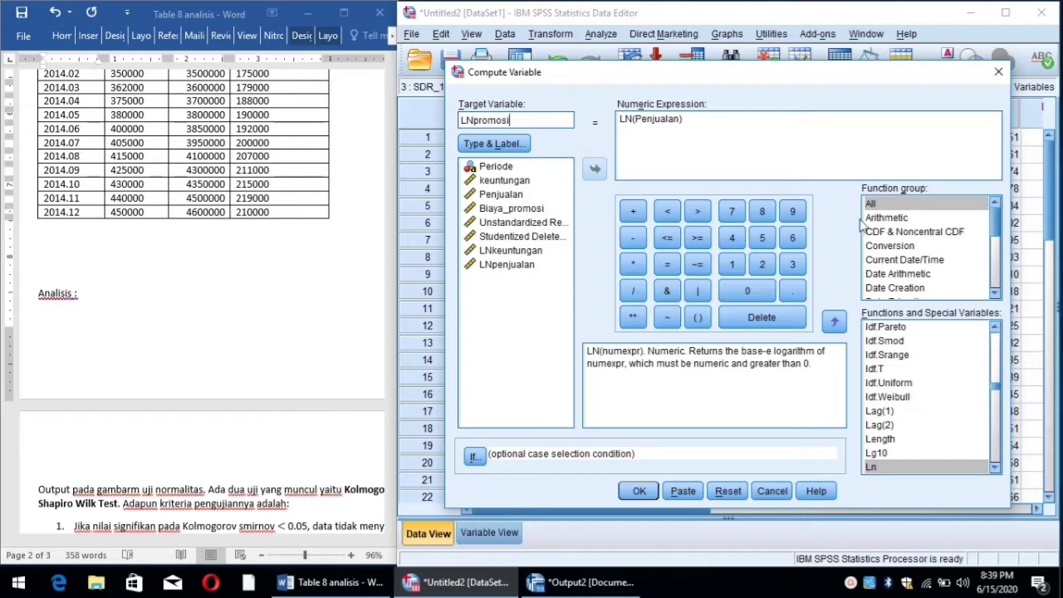
- Insert the Ln function into the numeric expression and remove the leftover LN(Penjualan) term
left_click(919, 206)
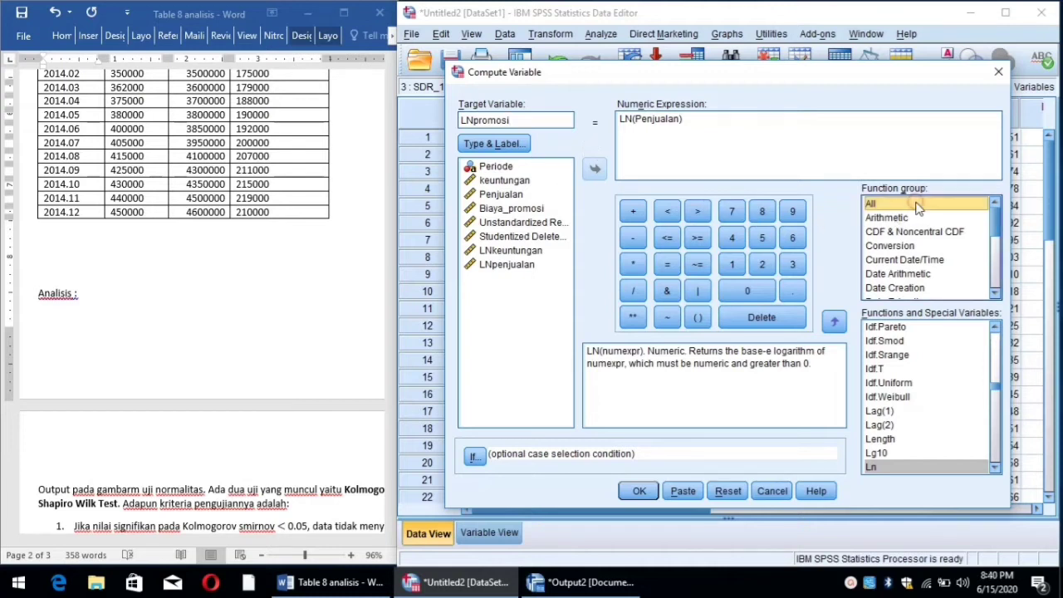
double_click(872, 467)
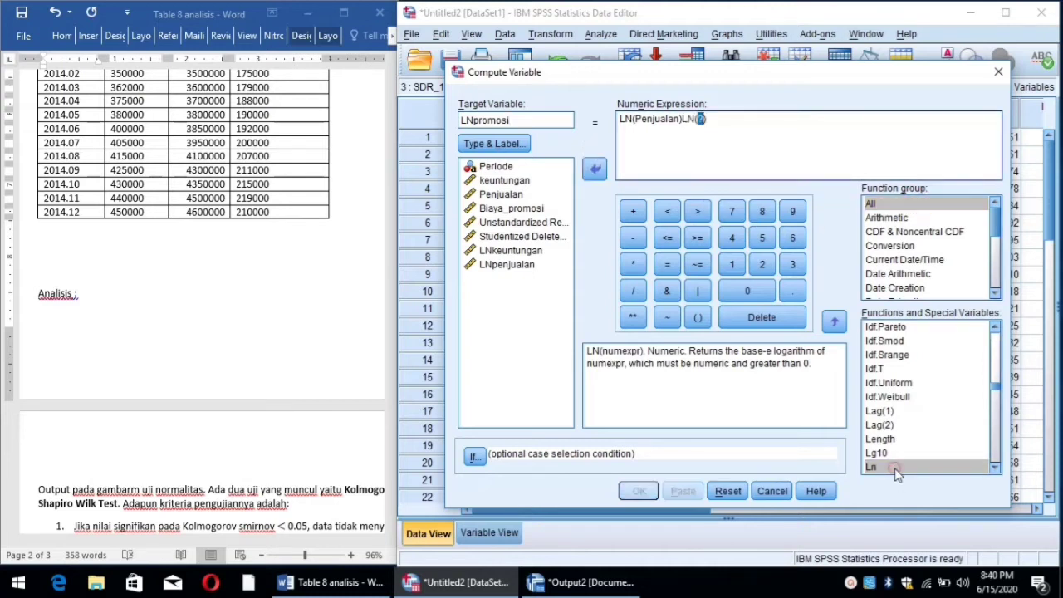
left_click(683, 119)
key("BackSpace")
key("BackSpace")
key("BackSpace")
key("BackSpace")
key("BackSpace")
key("BackSpace")
key("BackSpace")
key("BackSpace")
key("BackSpace")
key("BackSpace")
key("BackSpace")
key("BackSpace")
key("BackSpace")
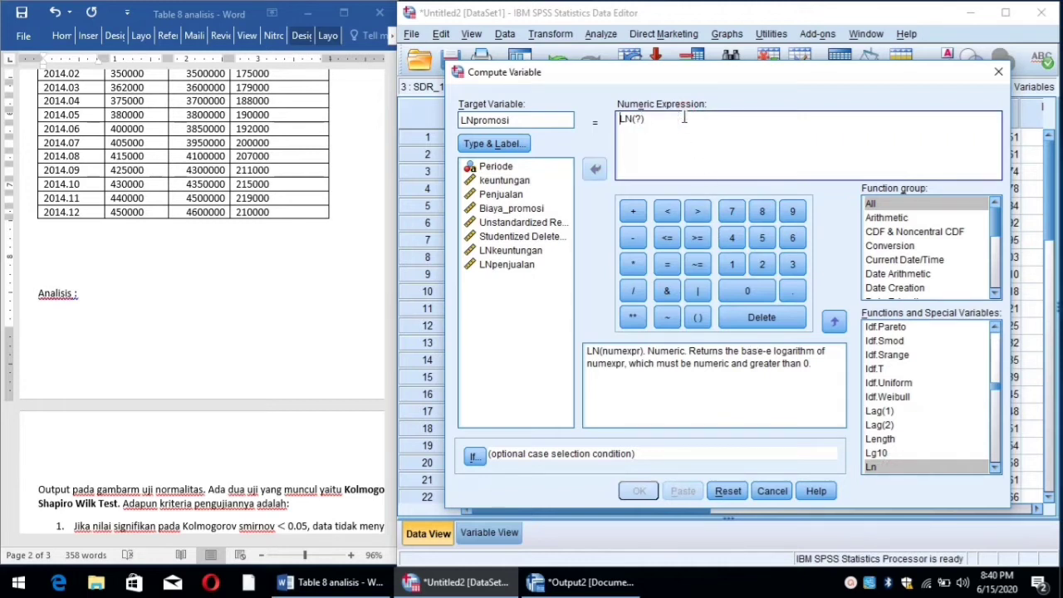
- Fill the Ln function's argument with Biaya_promosi and compute LNpromosi
double_click(639, 118)
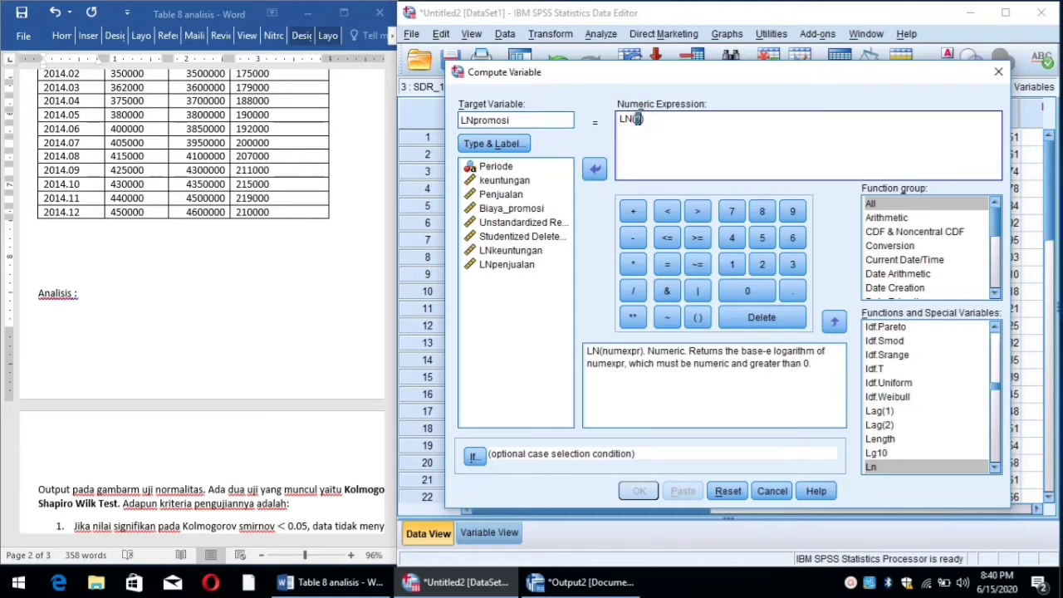
left_click(515, 210)
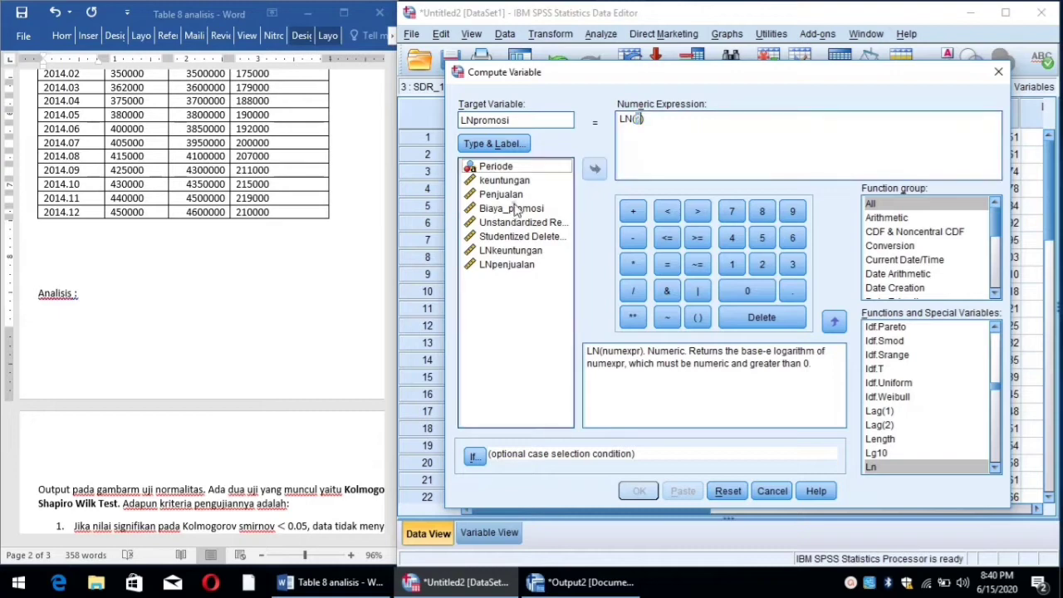
left_click(515, 210)
left_click(594, 168)
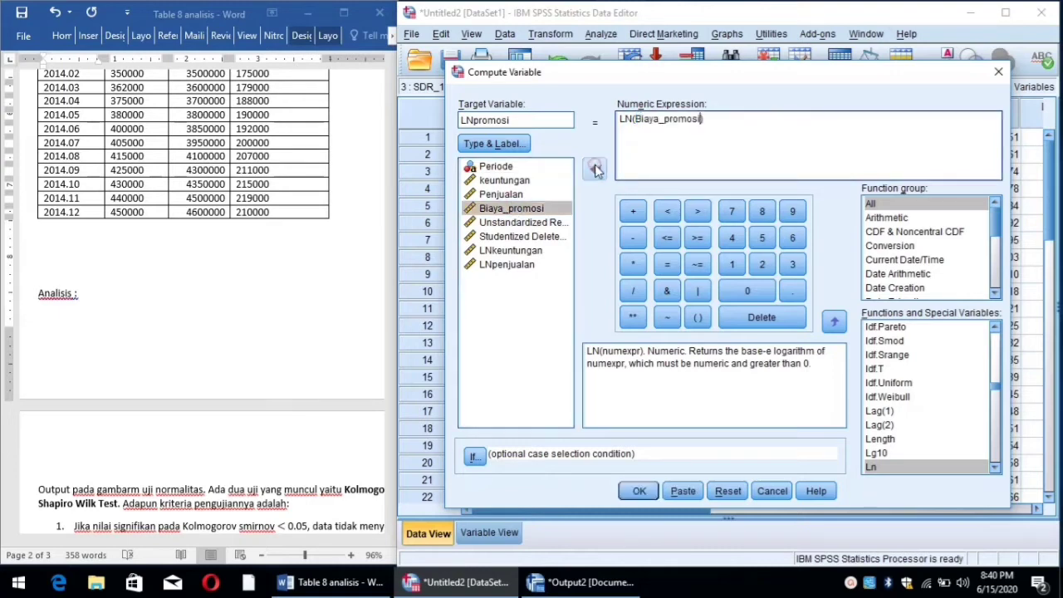
left_click(638, 491)
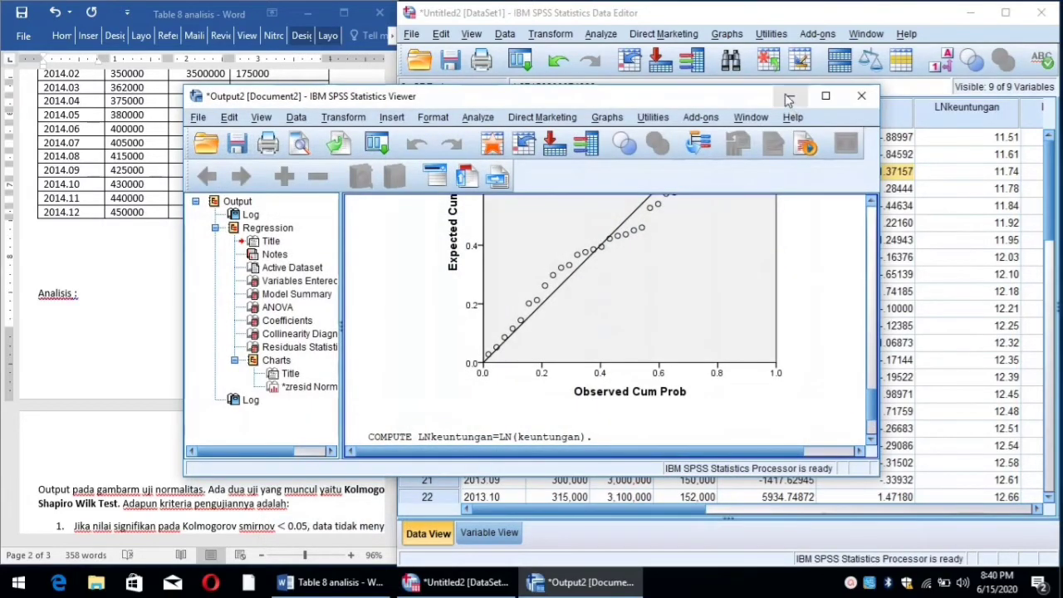
left_click(791, 95)
- Return to the data and open the linear regression setup, resetting it to clear the previous variables and options
left_click(897, 226)
key("Right")
key("Right")
key("Right")
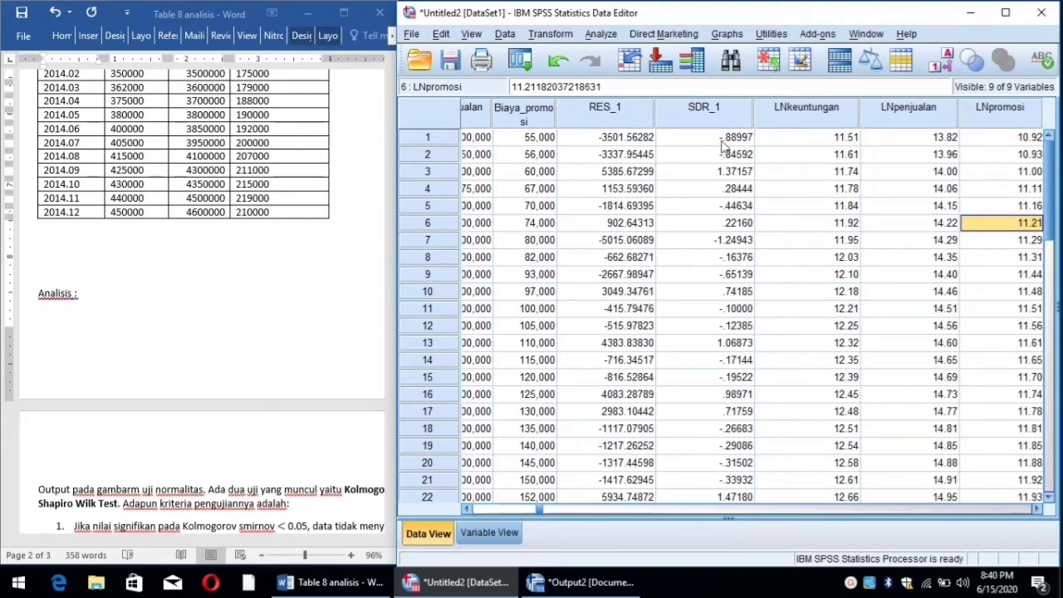
left_click(600, 34)
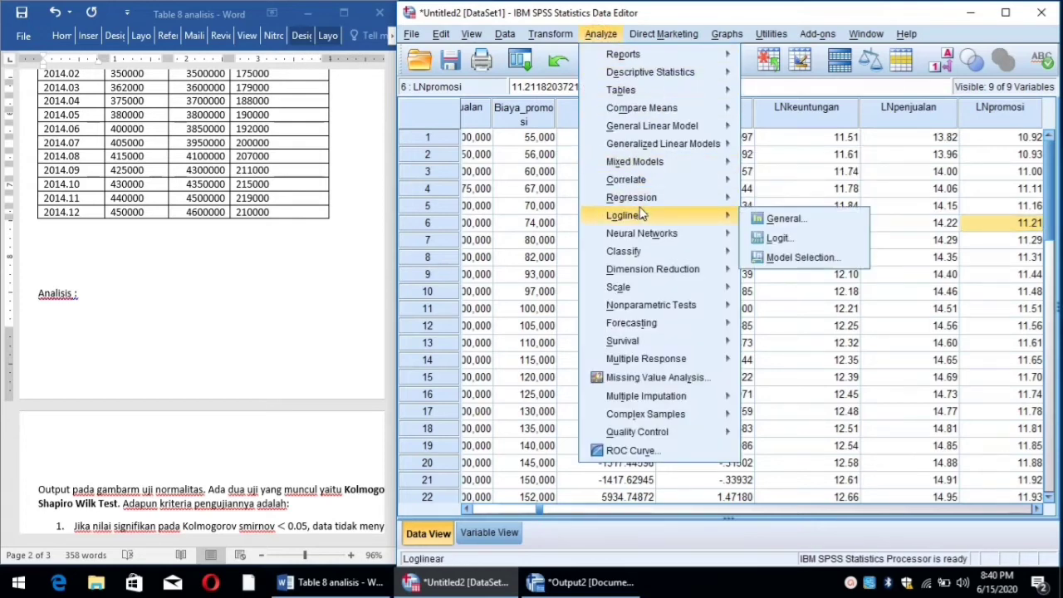
mouse_move(654, 204)
mouse_move(697, 215)
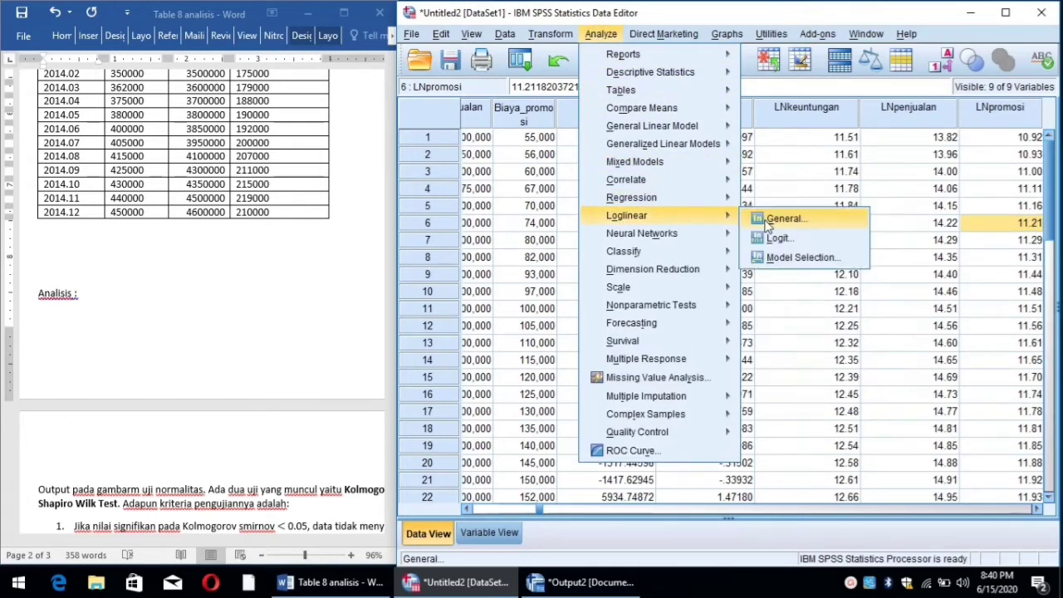
mouse_move(730, 200)
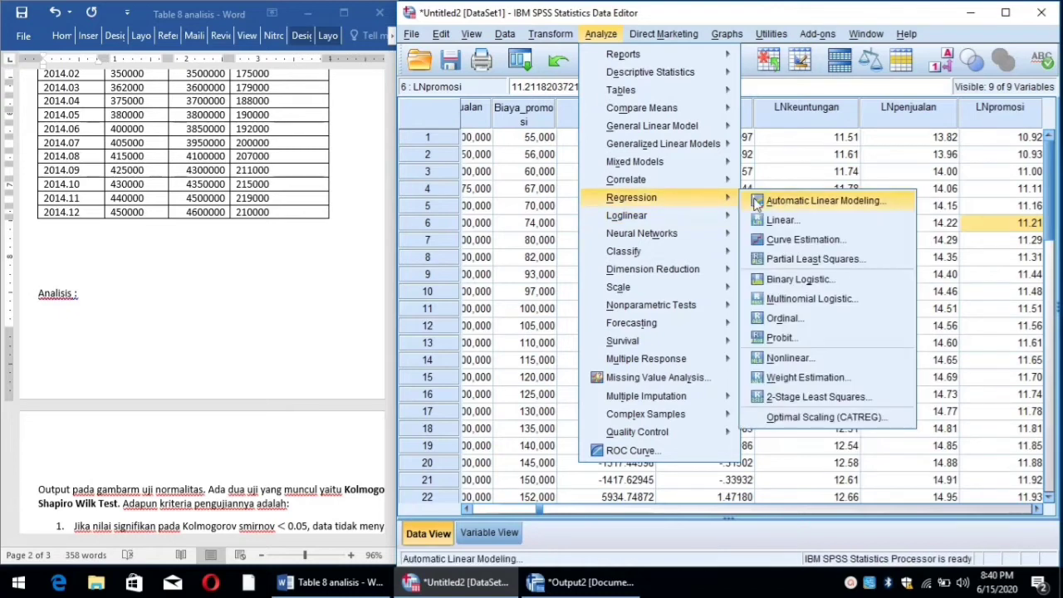
left_click(776, 220)
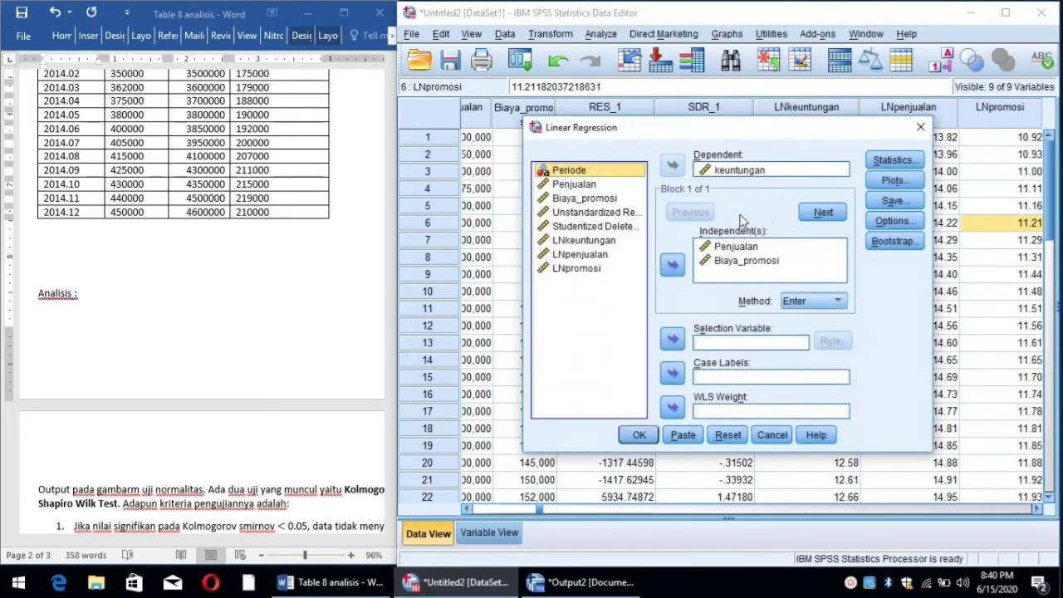
left_click(731, 439)
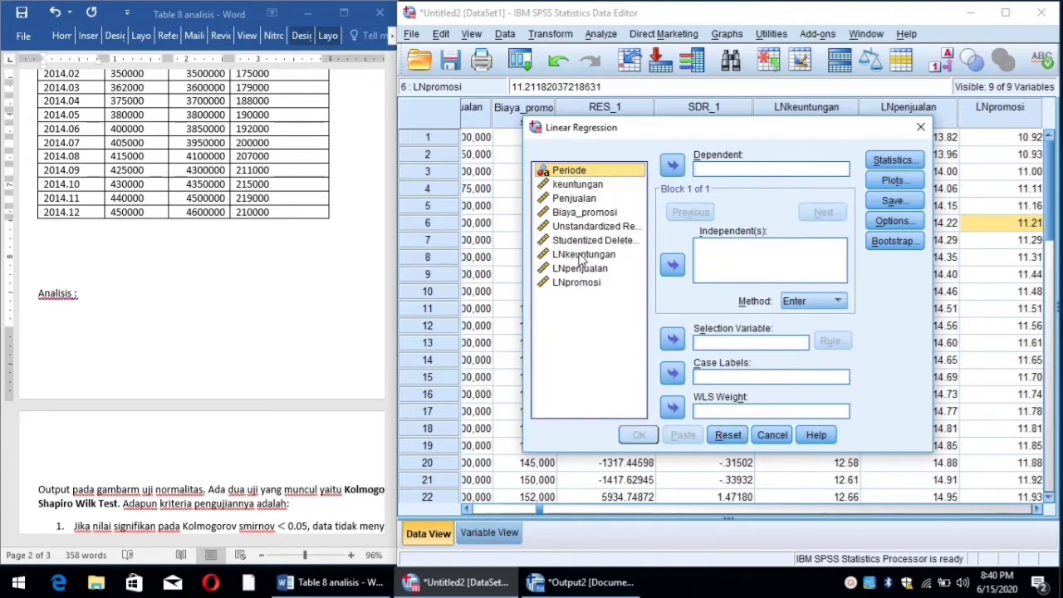
- Assign LNkeuntungan as the dependent variable and LNpenjualan and LNpromosi as the independent variables
left_click(586, 258)
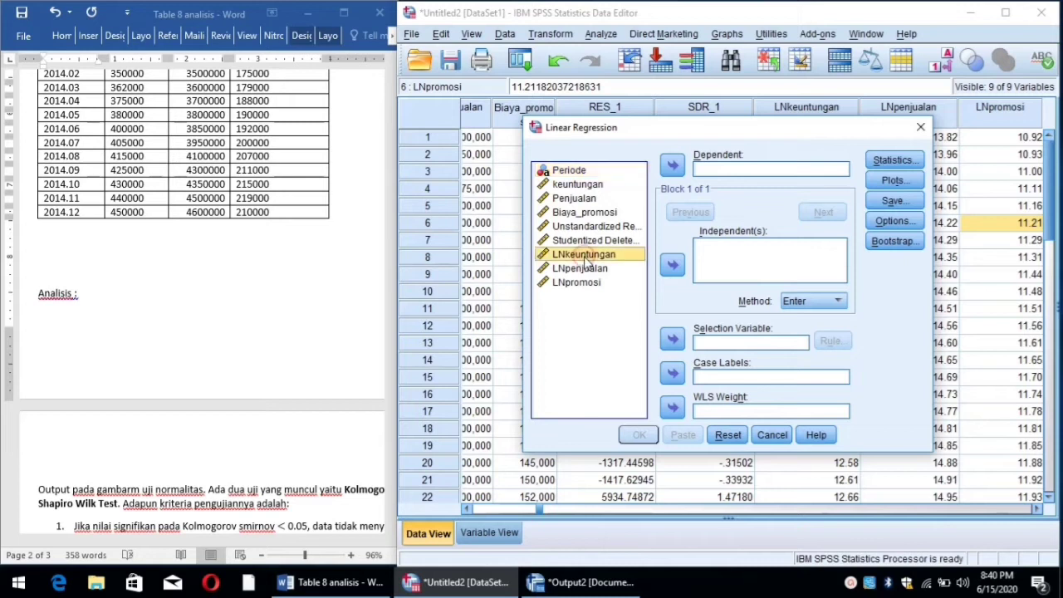
left_click(673, 164)
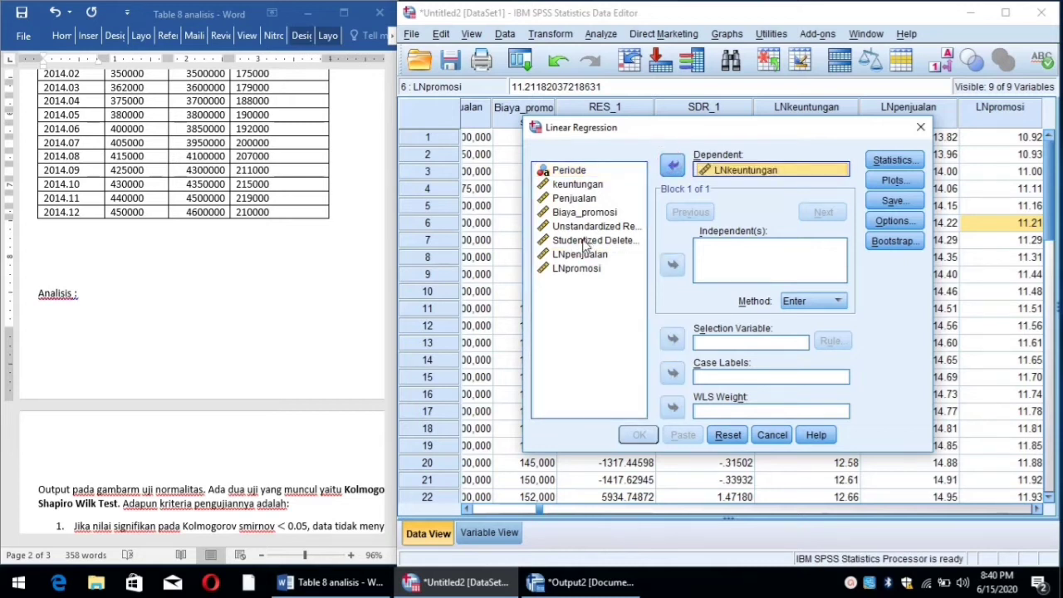
left_click(579, 256)
key("shift+Down")
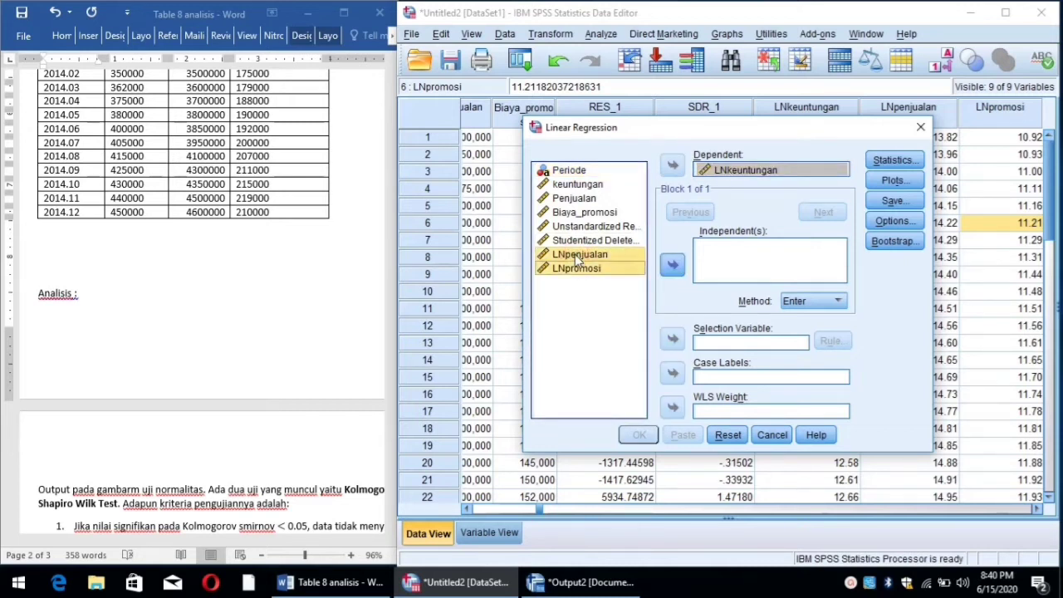
left_click(672, 266)
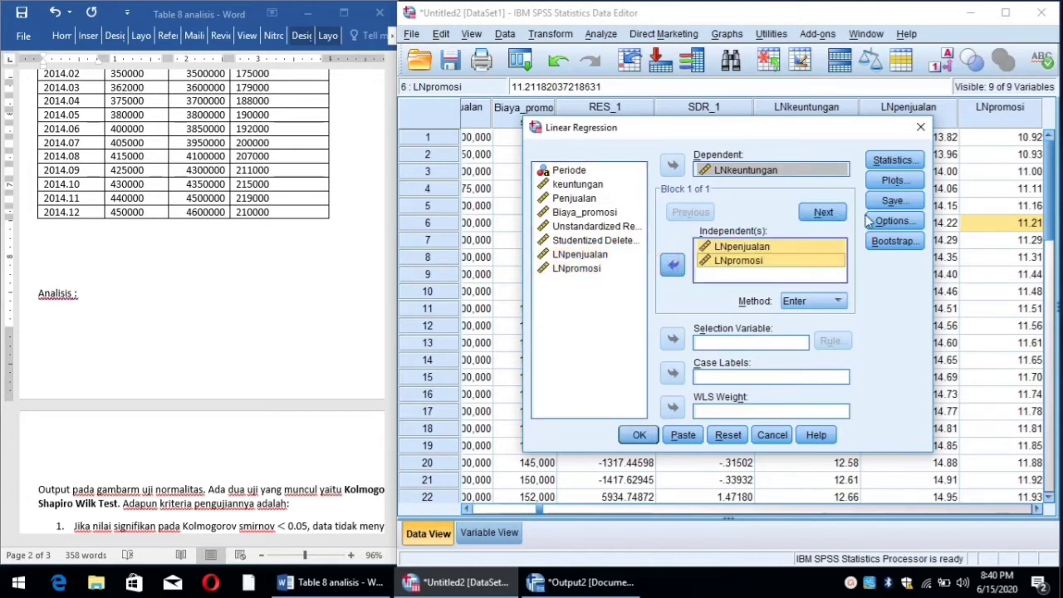
- Add collinearity diagnostics and the Durbin-Watson test to the regression statistics
left_click(888, 162)
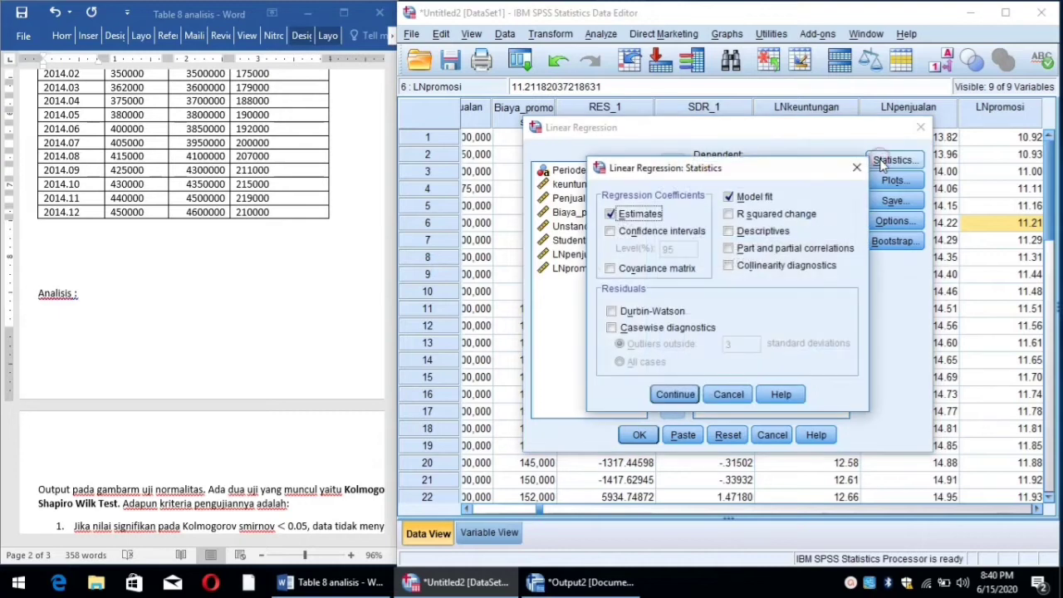
left_click(729, 267)
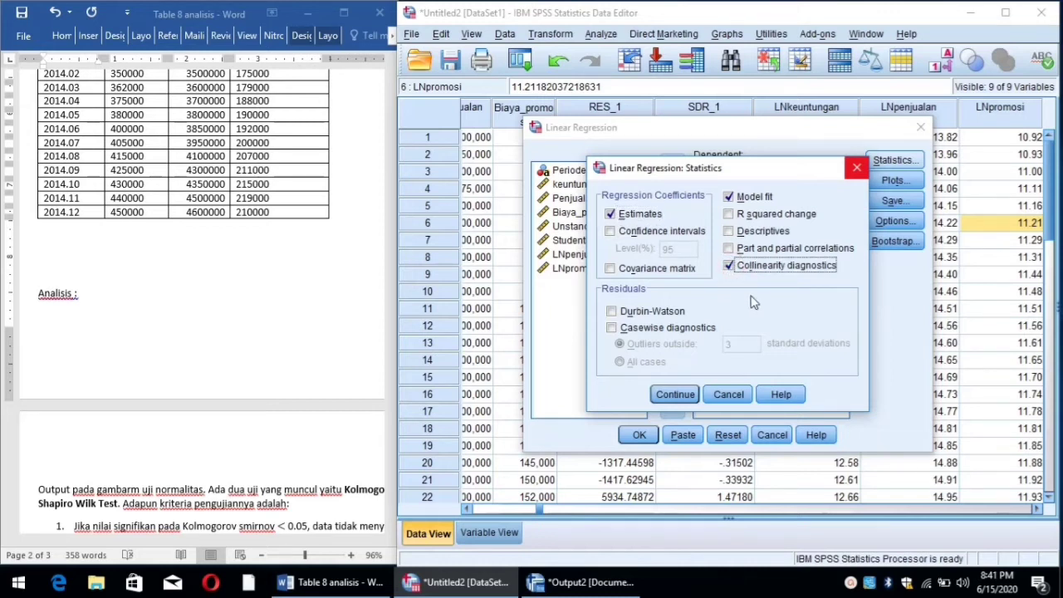
left_click(664, 313)
left_click(673, 395)
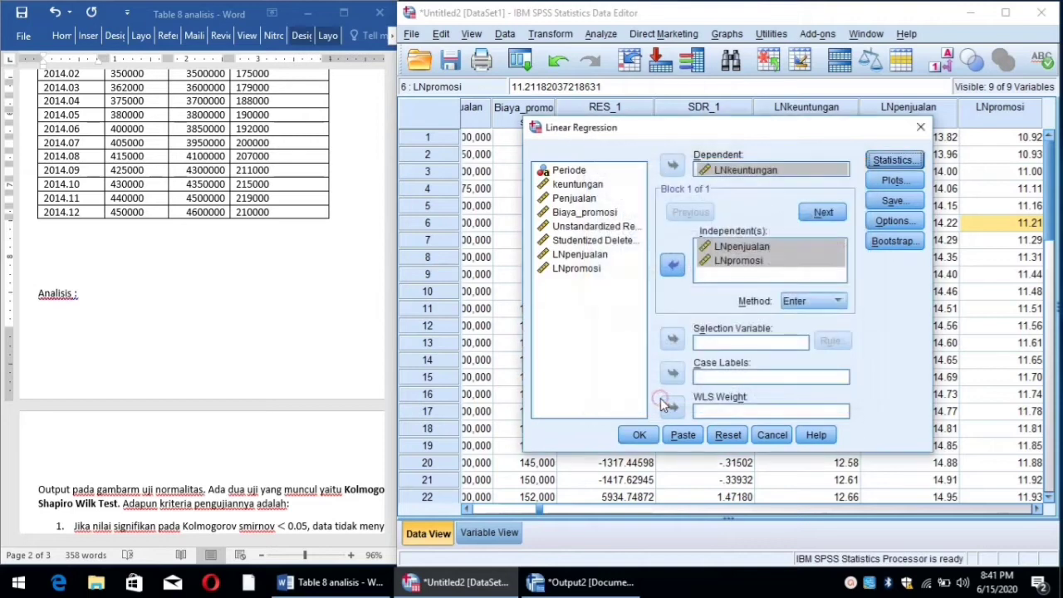
- Request a normal probability plot of the standardized residuals for the regression
left_click(887, 182)
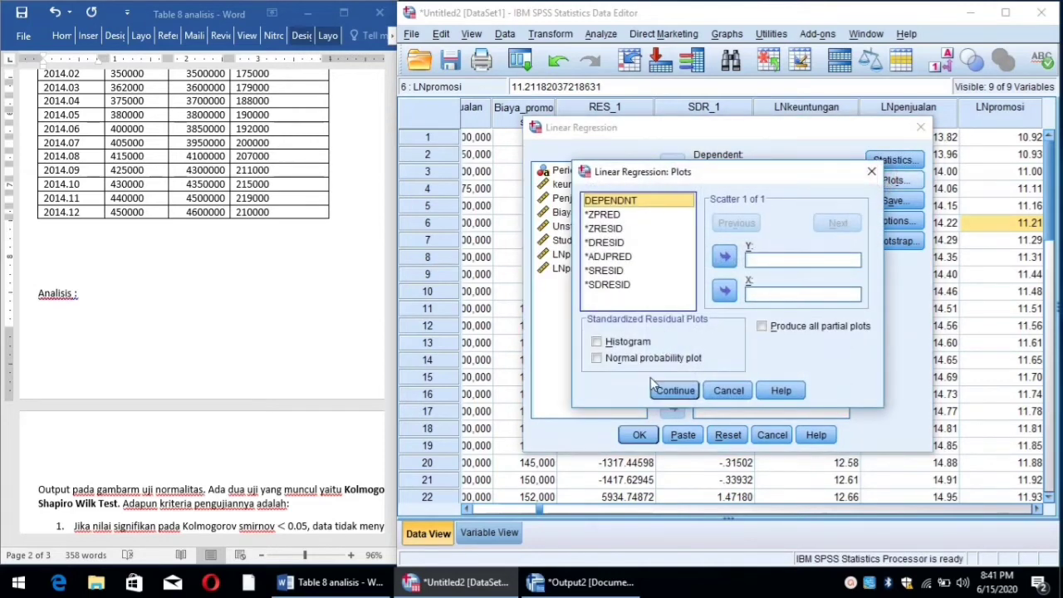
left_click(650, 364)
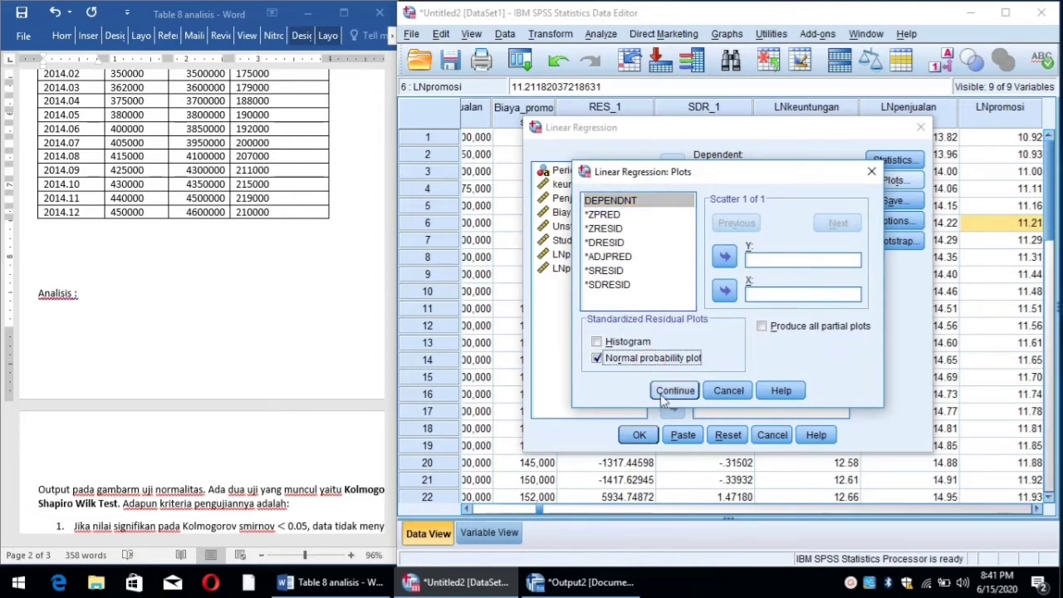
left_click(669, 395)
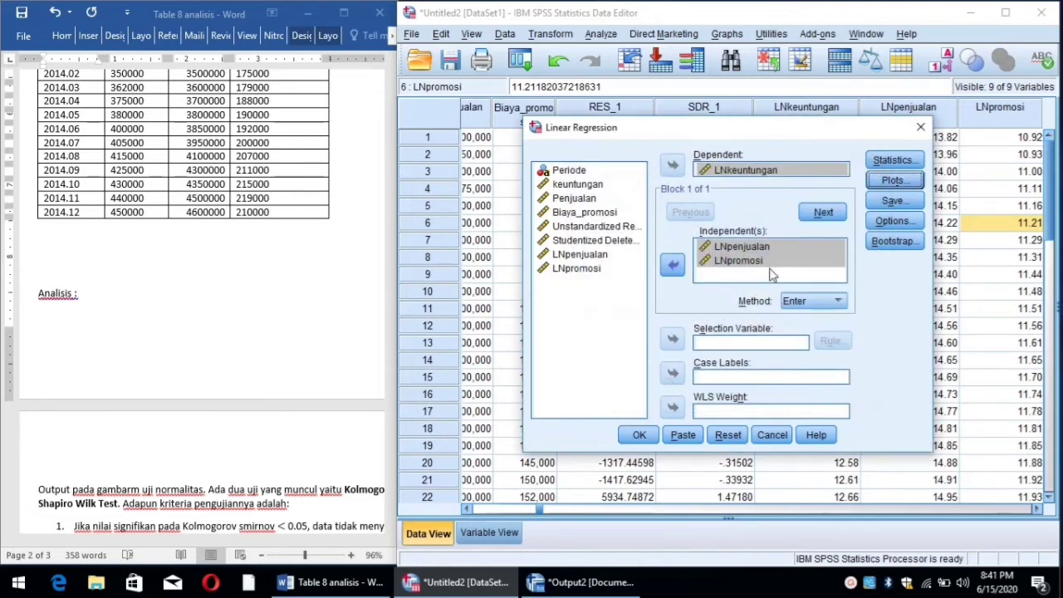
- Save the unstandardized and studentized deleted residuals, run the regression, and enlarge the output window
left_click(898, 201)
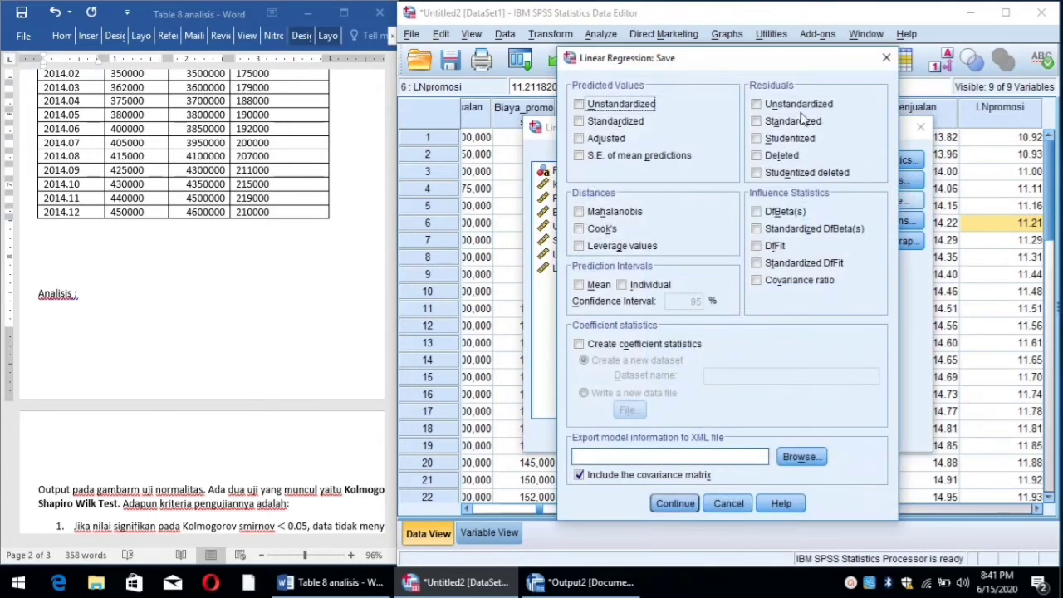
left_click(756, 105)
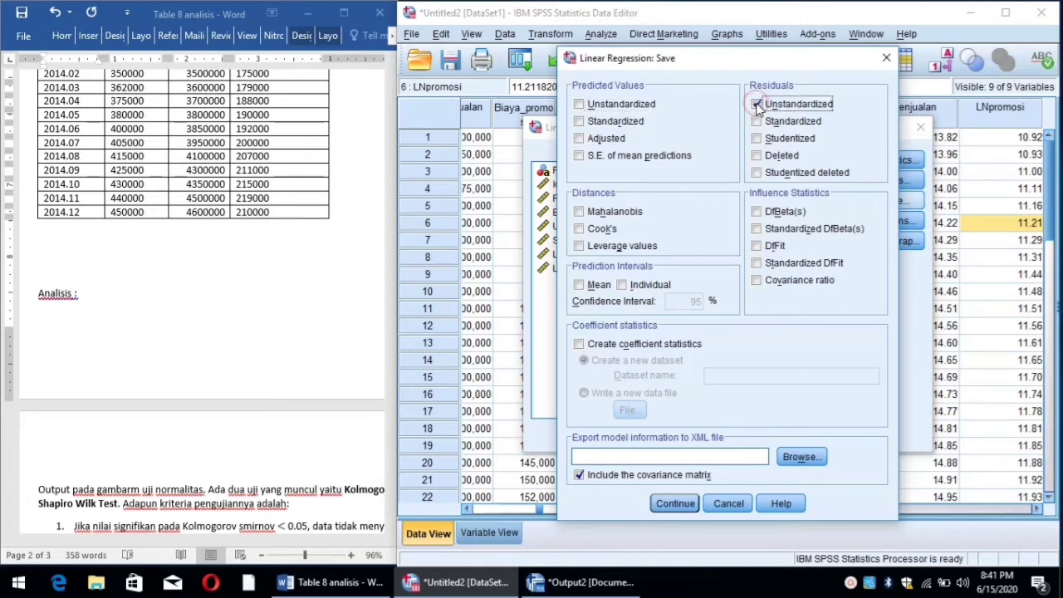
left_click(760, 172)
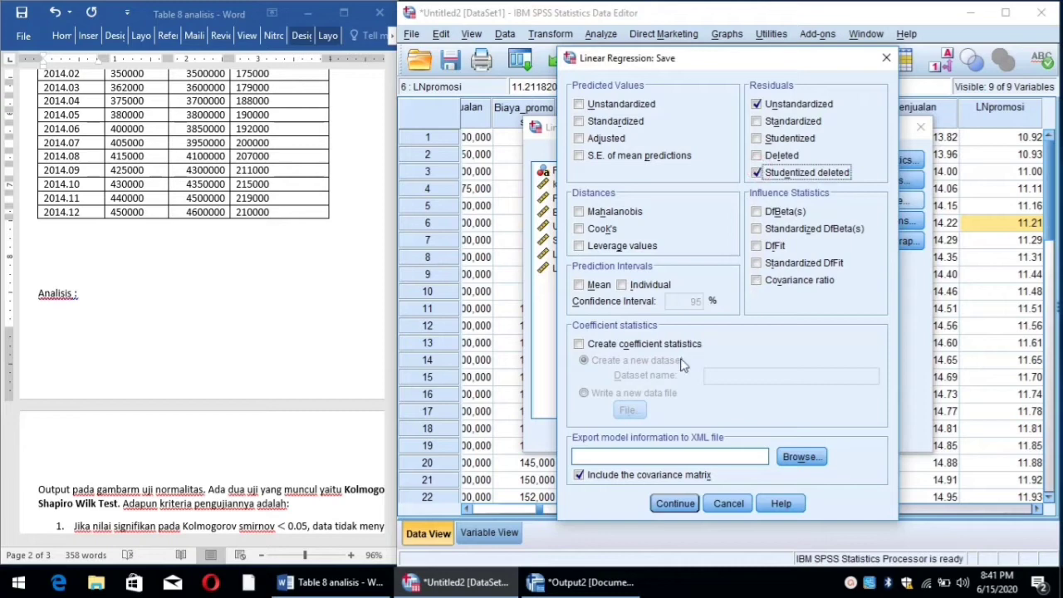
left_click(674, 503)
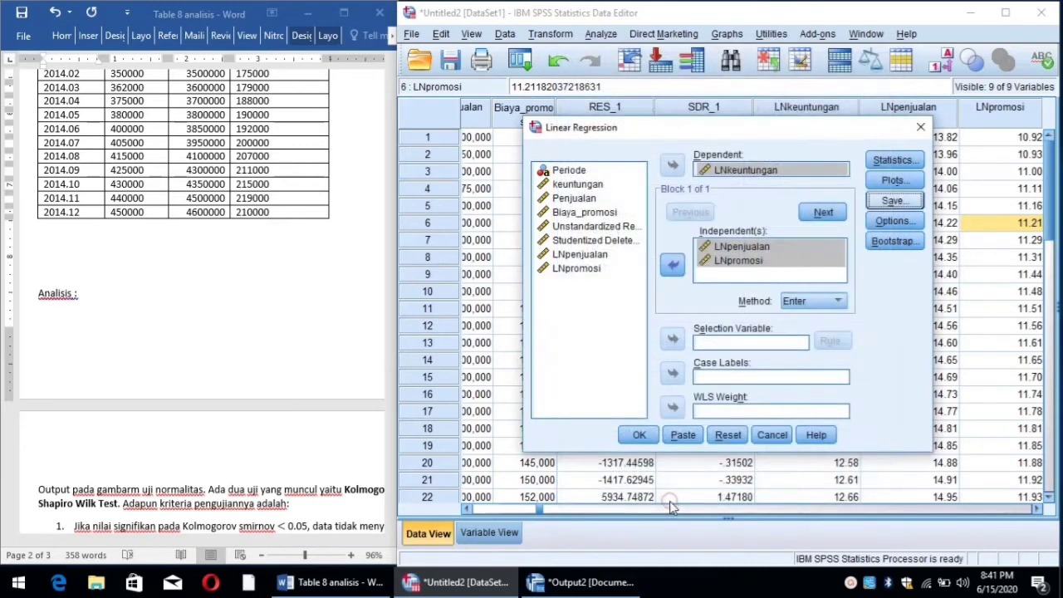
left_click(635, 436)
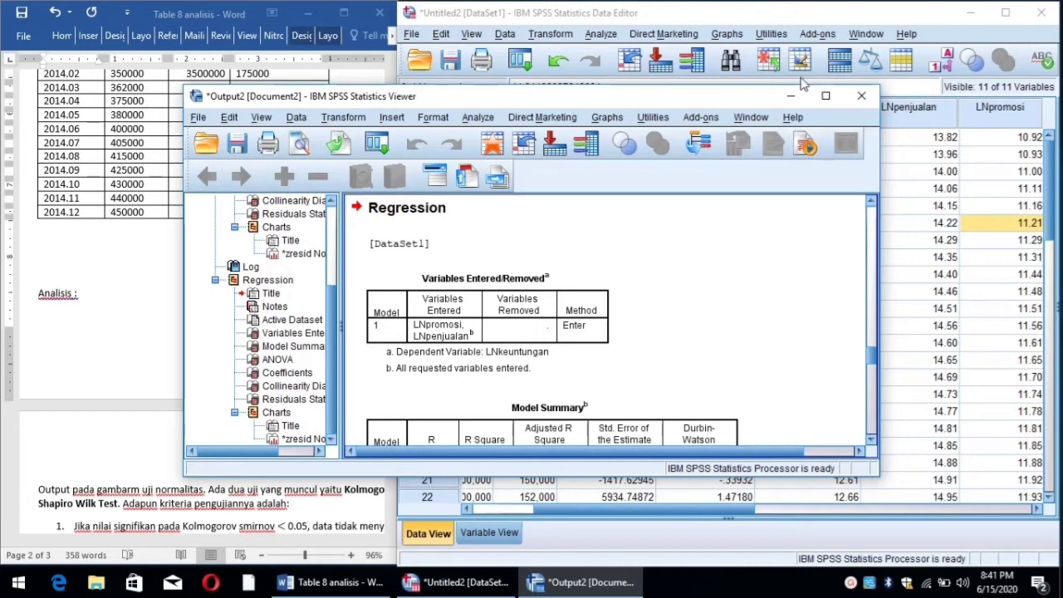
left_click(824, 97)
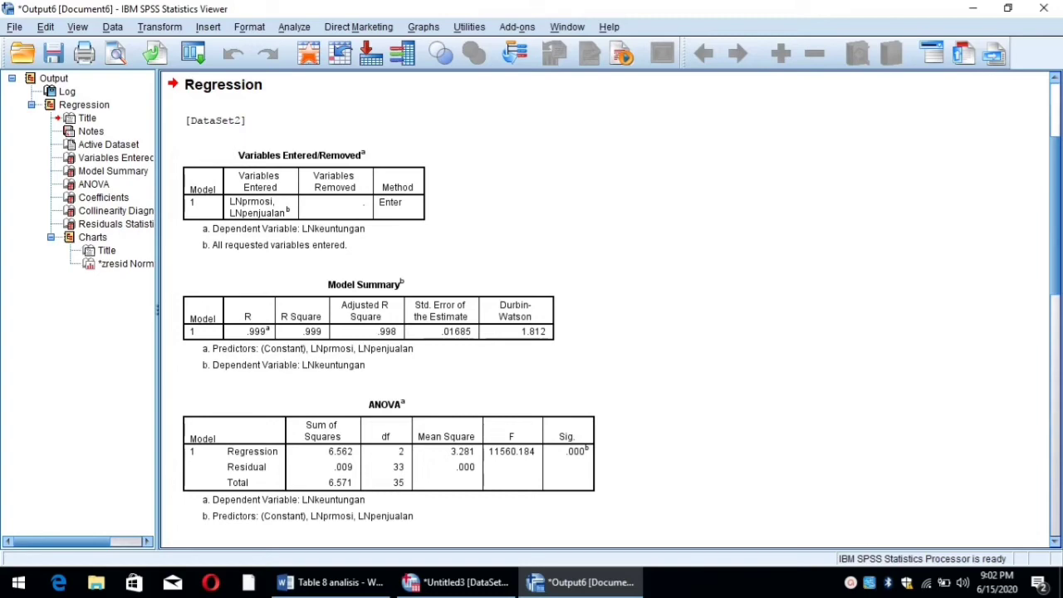
- Start an Explore analysis from the data and put the first Unstandardized Residual variable in the dependent list
left_click(974, 10)
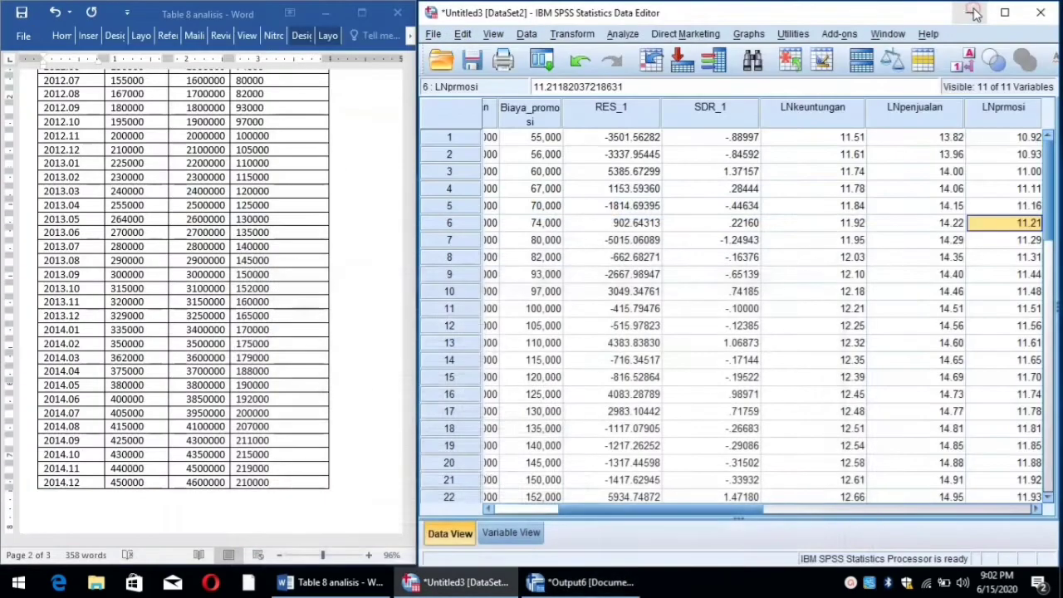
left_click(626, 34)
mouse_move(645, 69)
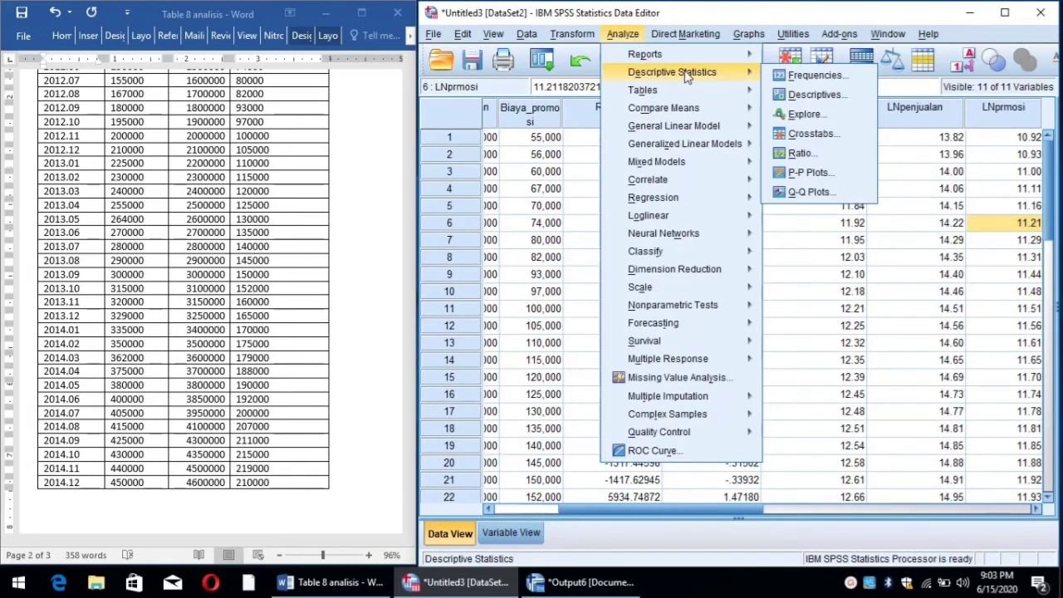
left_click(802, 116)
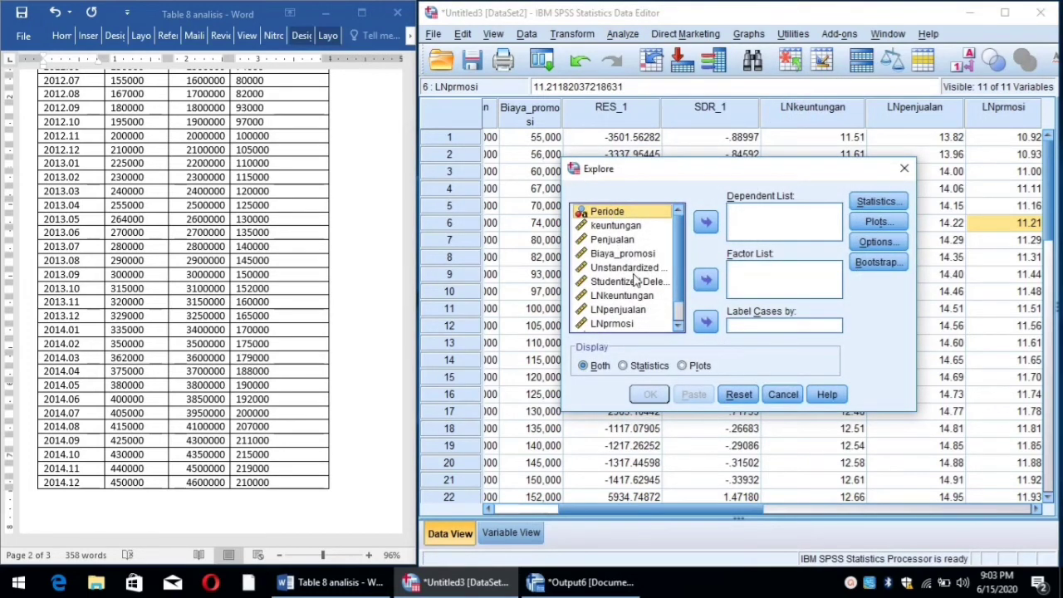
left_click(633, 269)
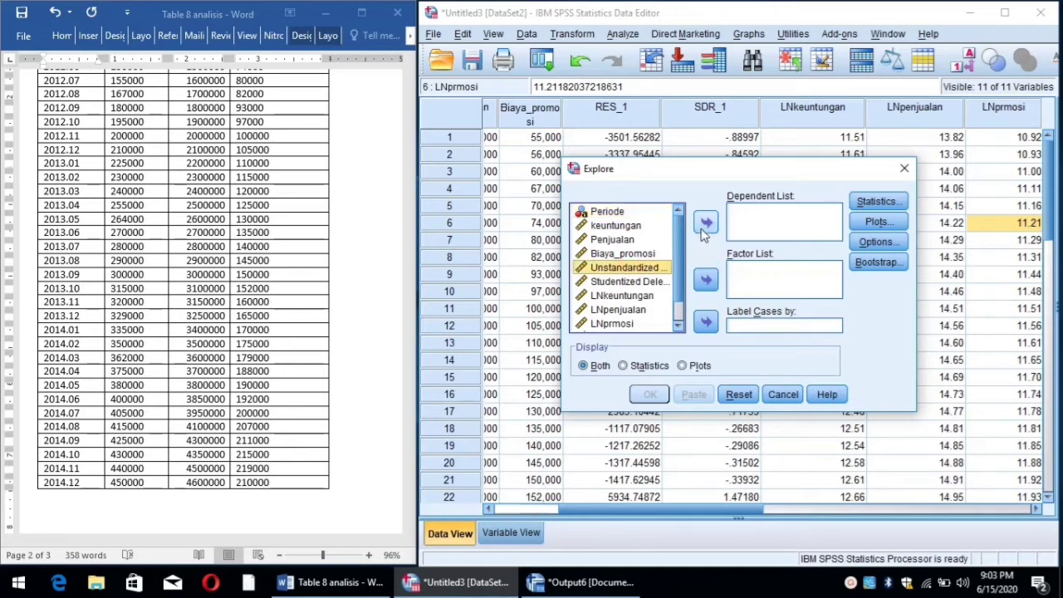
left_click(703, 226)
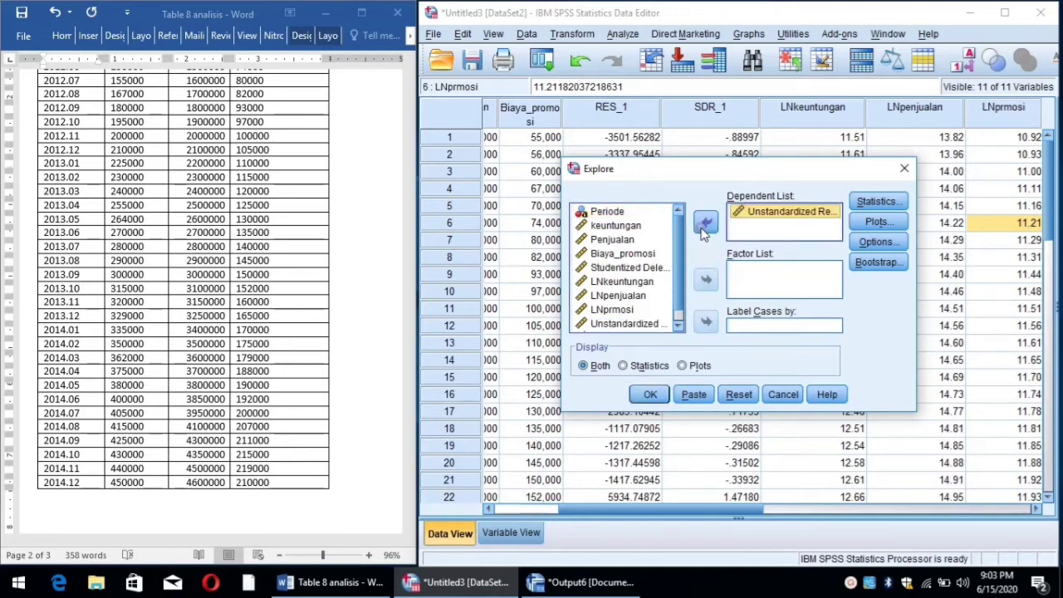
- Enable normality plots with tests for the residual and run the Explore analysis
left_click(874, 222)
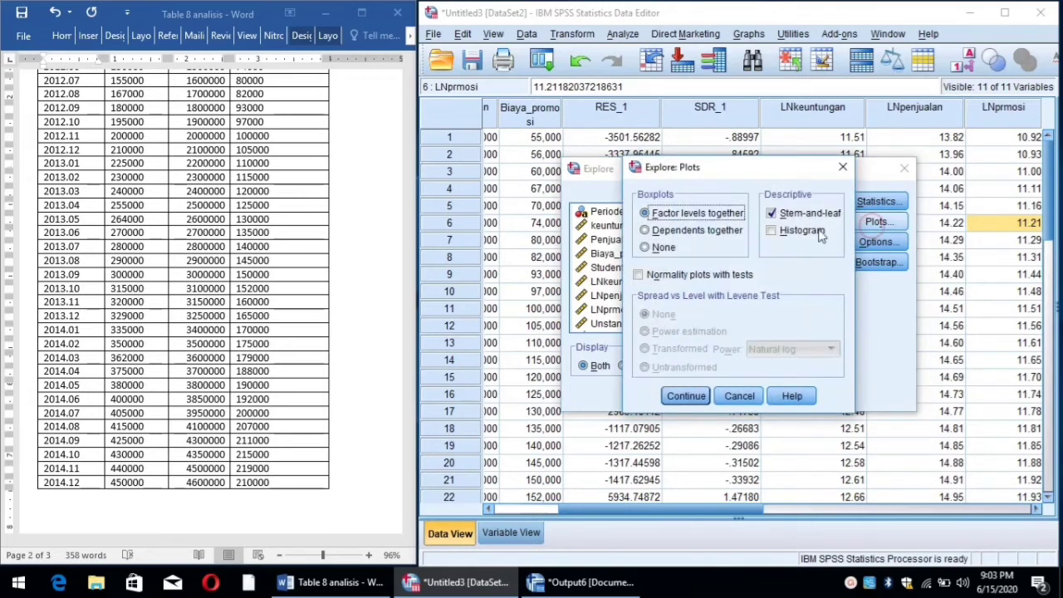
left_click(701, 275)
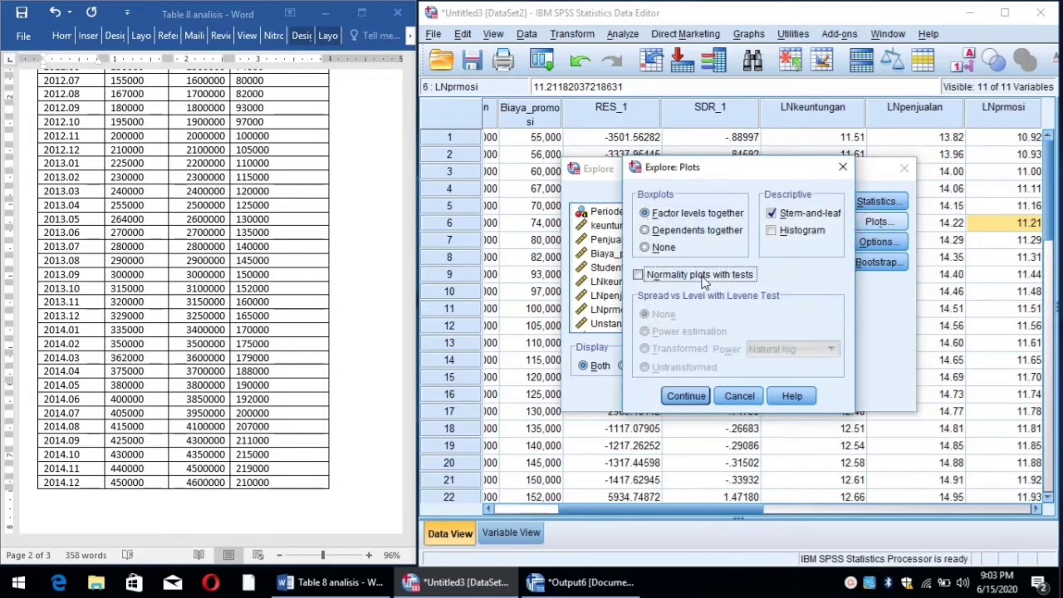
left_click(687, 395)
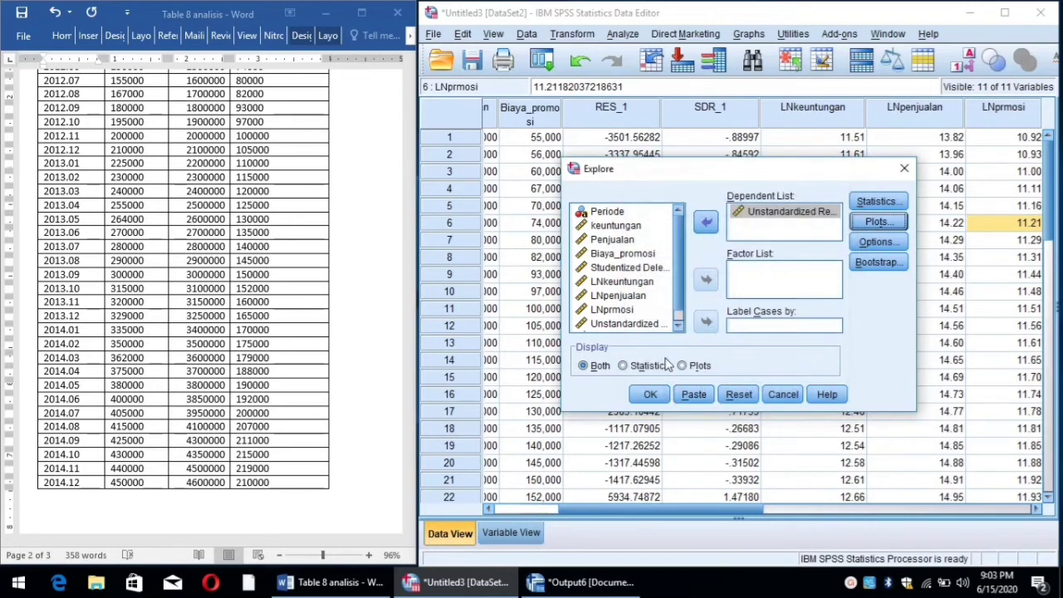
left_click(650, 394)
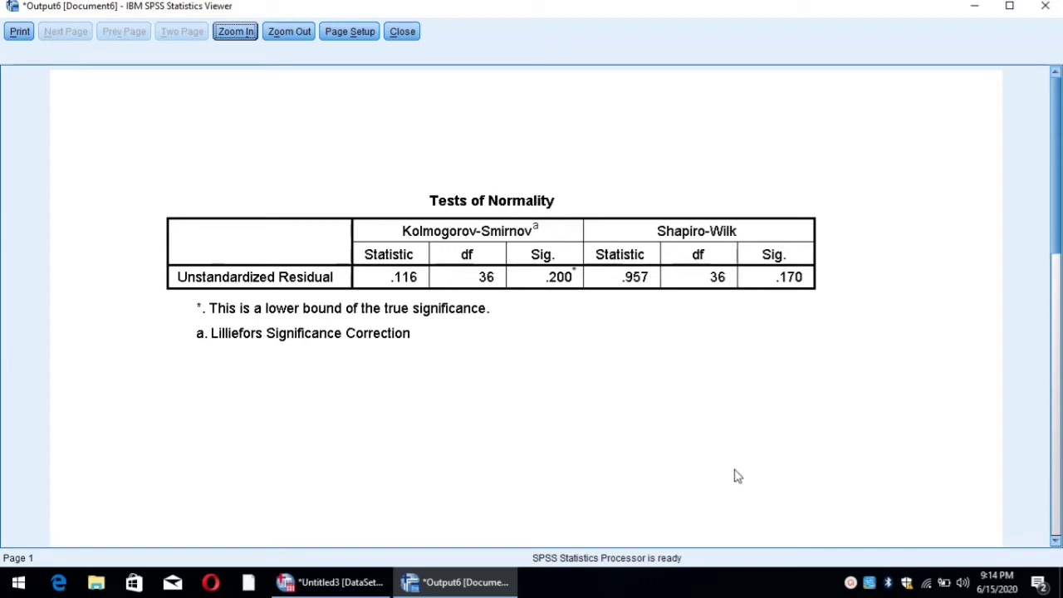
- Return to the data, start computing the target variable Abs_Resid, and insert an ABS function into the numeric expression
left_click(978, 10)
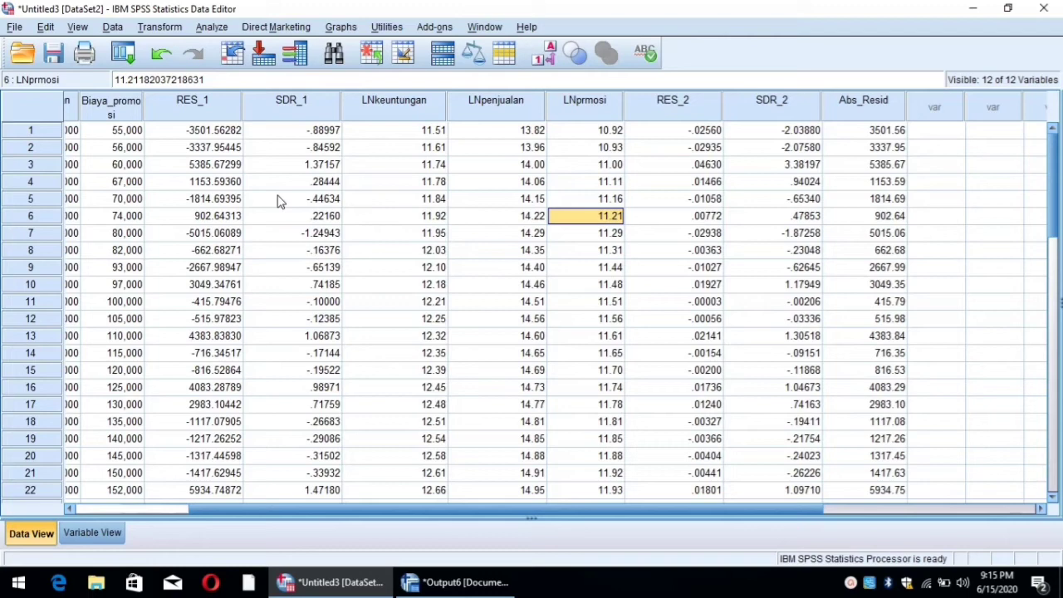
left_click(161, 28)
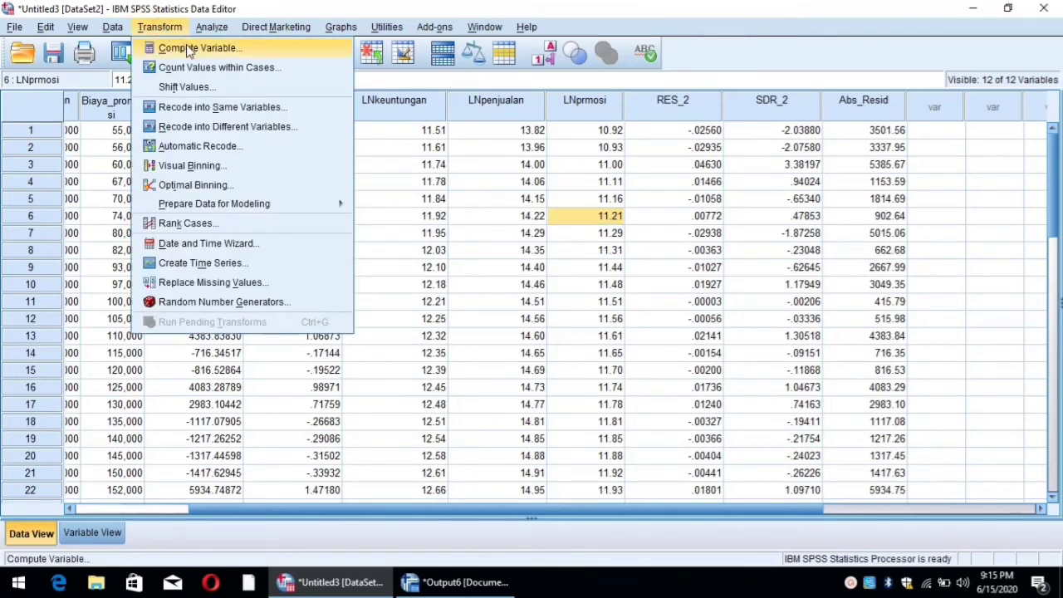
left_click(191, 48)
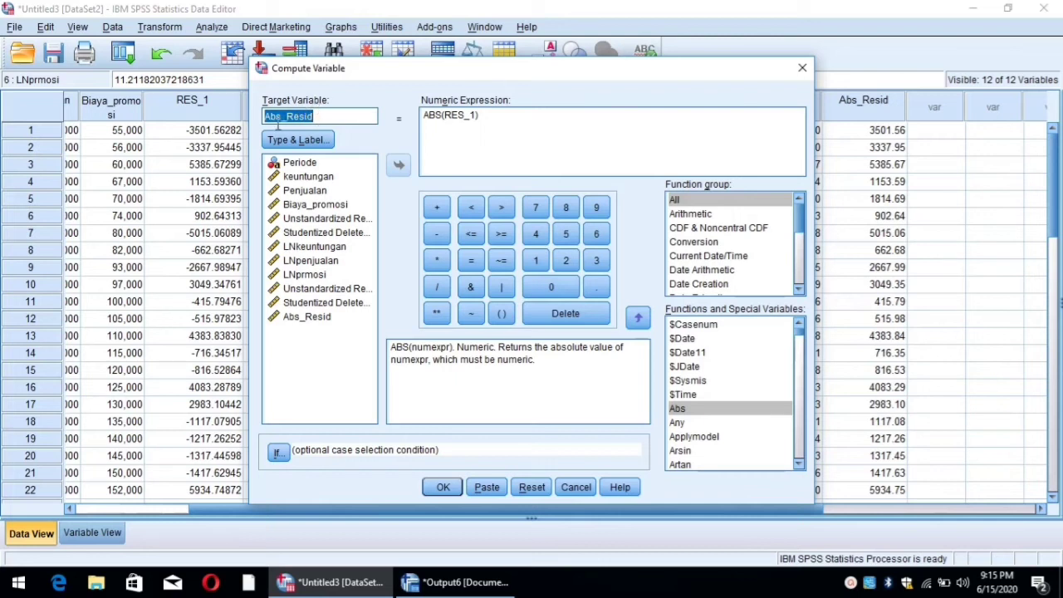
left_click(332, 116)
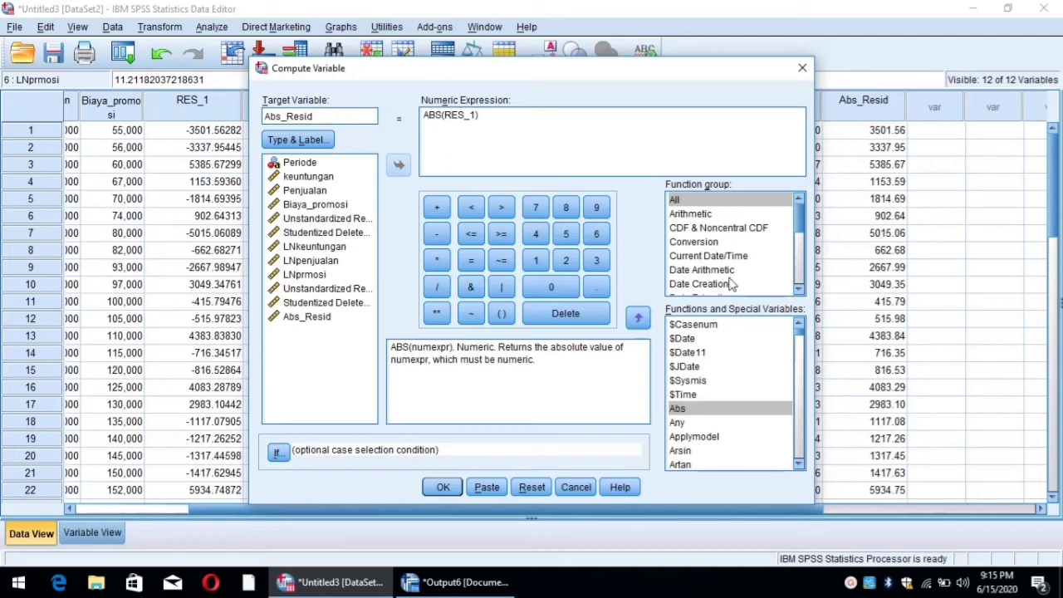
left_click(702, 413)
double_click(702, 410)
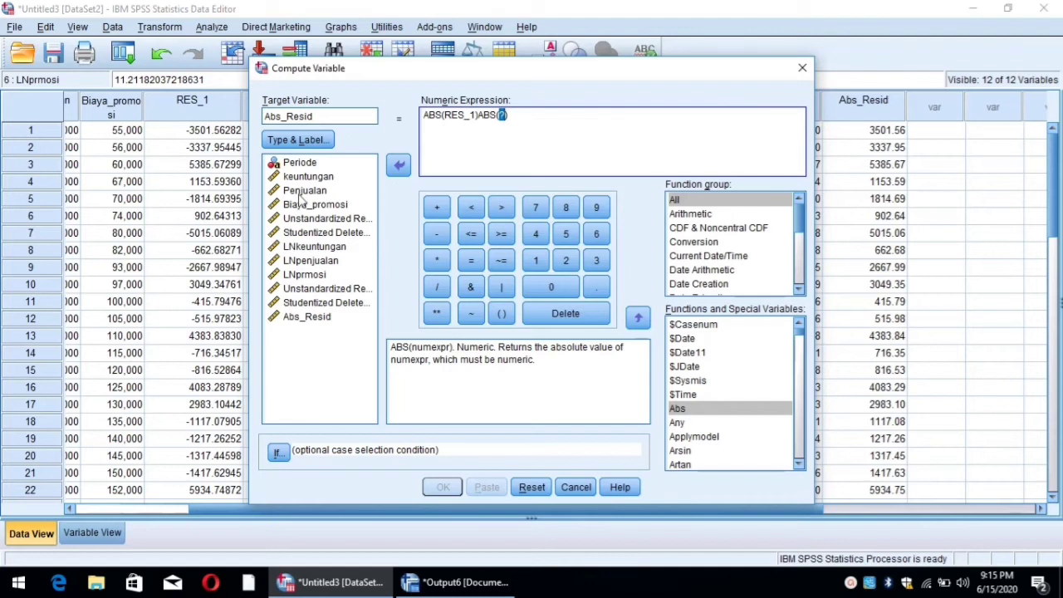
- Remove the earlier ABS(RES_1) term from the numeric expression, leaving only the empty ABS function
left_click(478, 115)
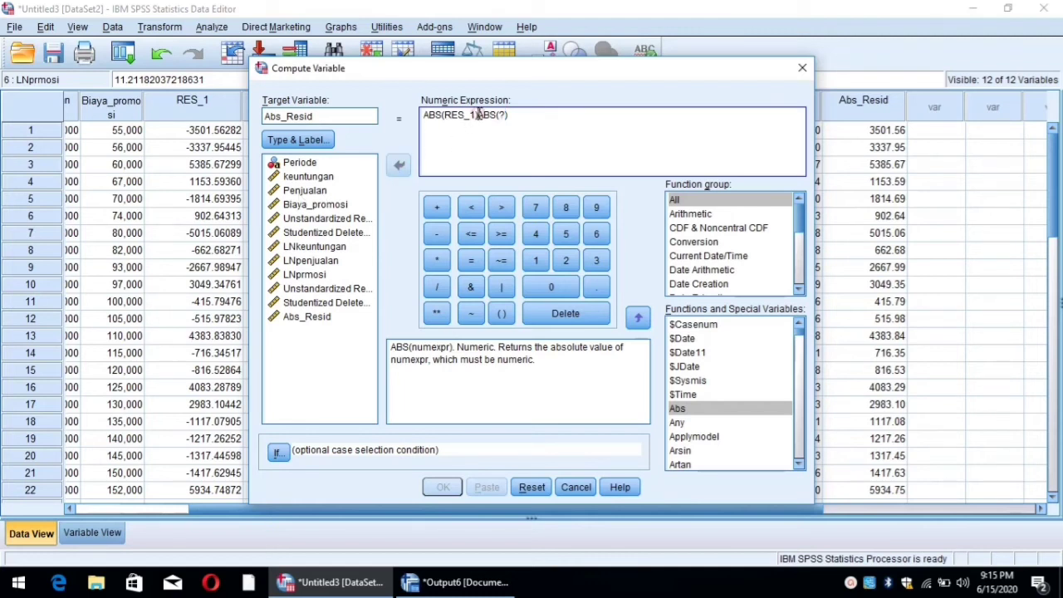
key("BackSpace")
key("BackSpace")
key("BackSpace")
key("BackSpace")
key("BackSpace")
key("BackSpace")
key("BackSpace")
key("BackSpace")
key("BackSpace")
key("BackSpace")
- Use the first Unstandardized Residual (RES_1) as the ABS argument and compute Abs_Resid, overwriting the existing variable
left_click(331, 220)
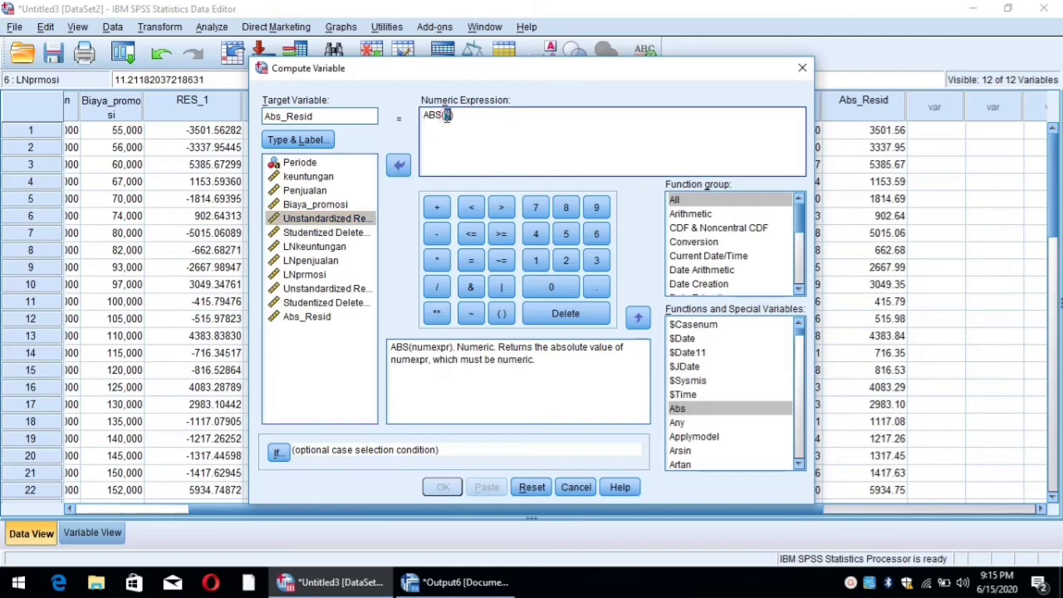
double_click(446, 116)
left_click(399, 169)
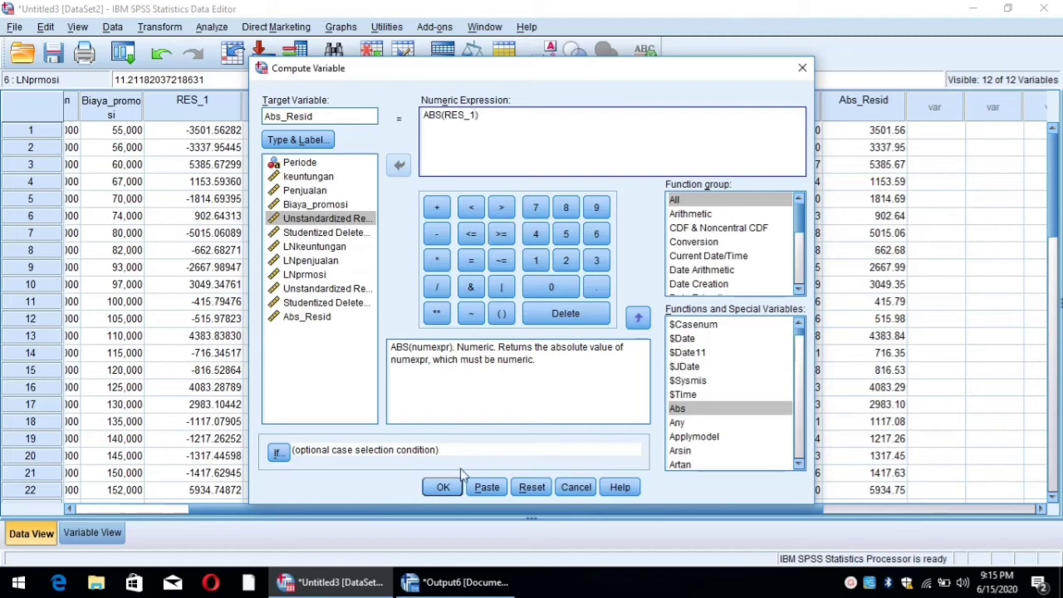
left_click(442, 490)
key("Return")
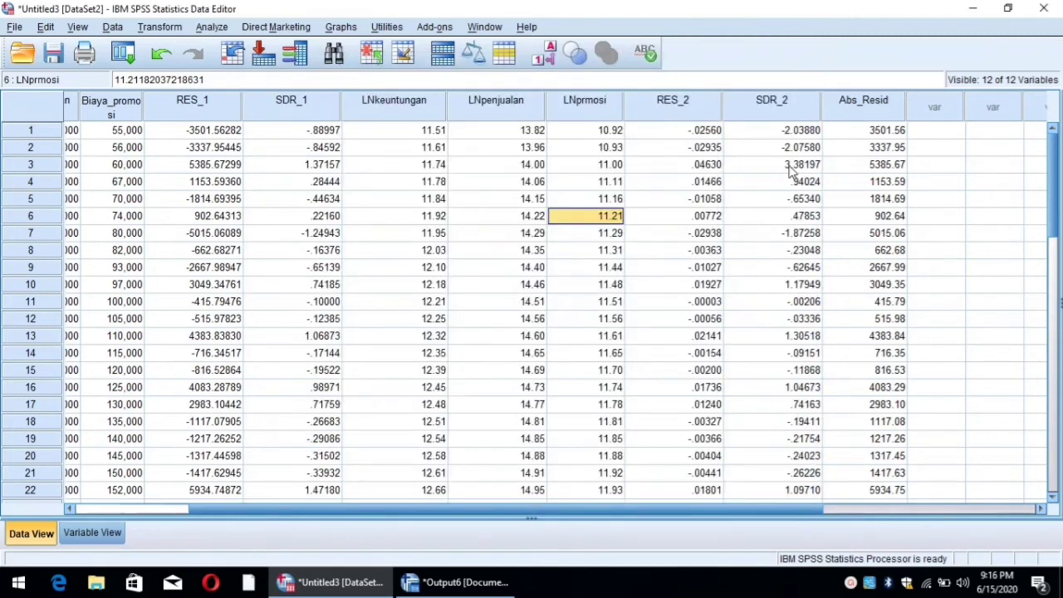
- Start a Linear Regression analysis, reset its previous settings, and set Abs_Resid as the dependent variable
left_click(790, 166)
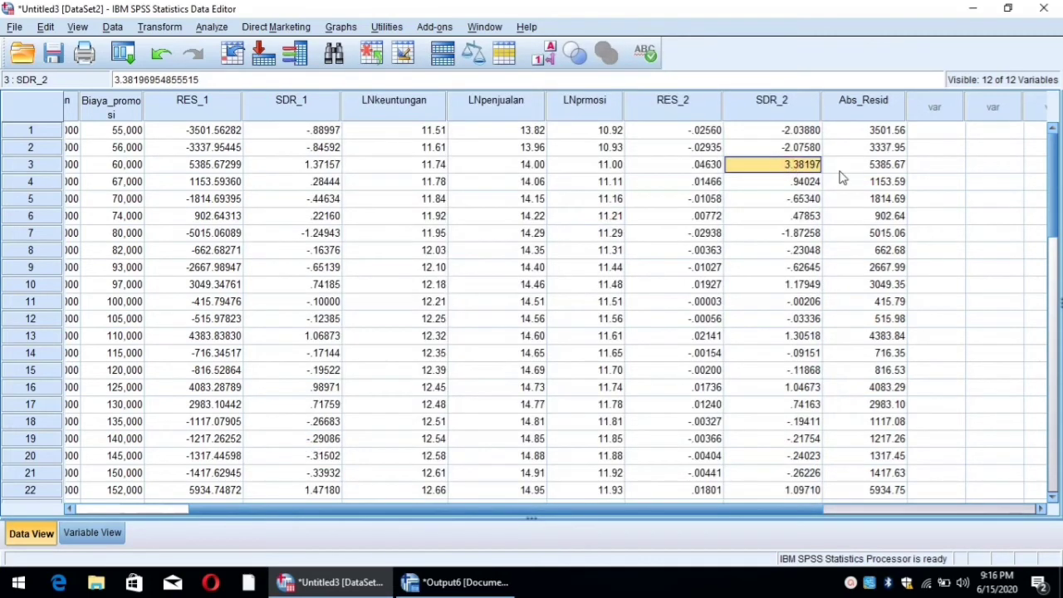
left_click(880, 132)
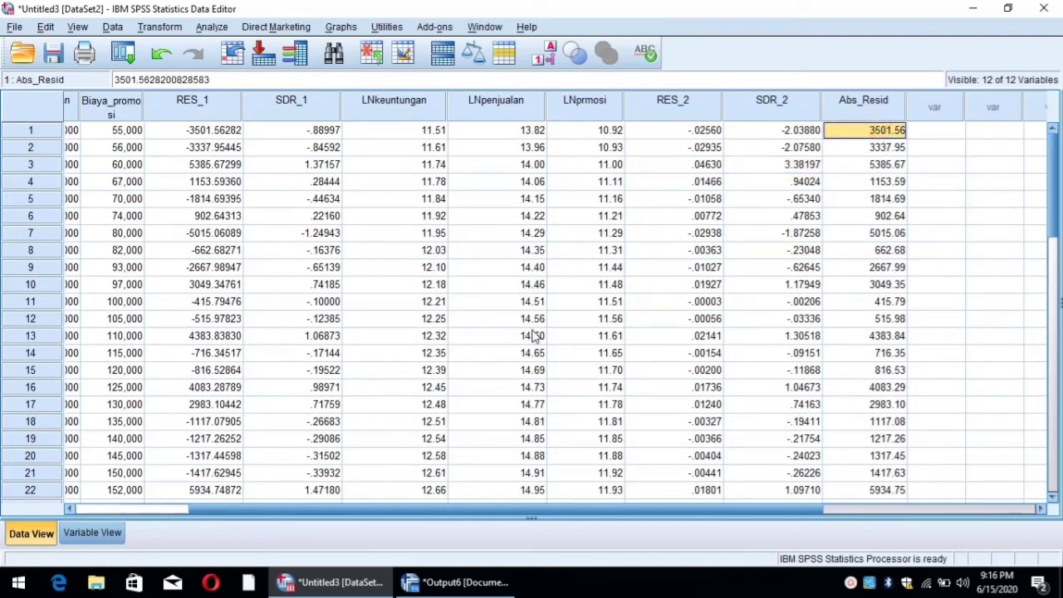
left_click(212, 28)
mouse_move(247, 118)
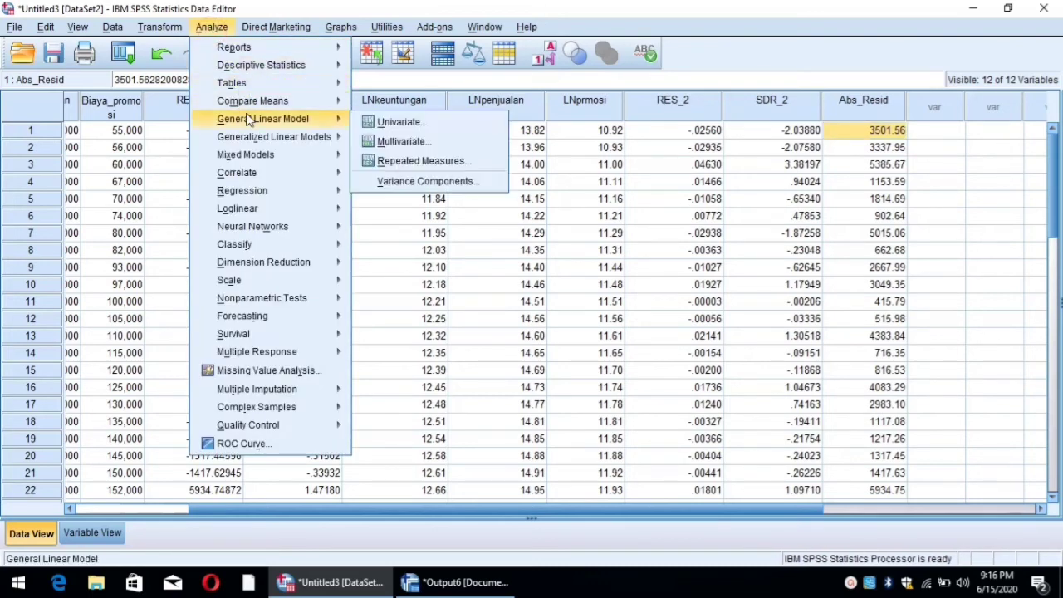
mouse_move(272, 196)
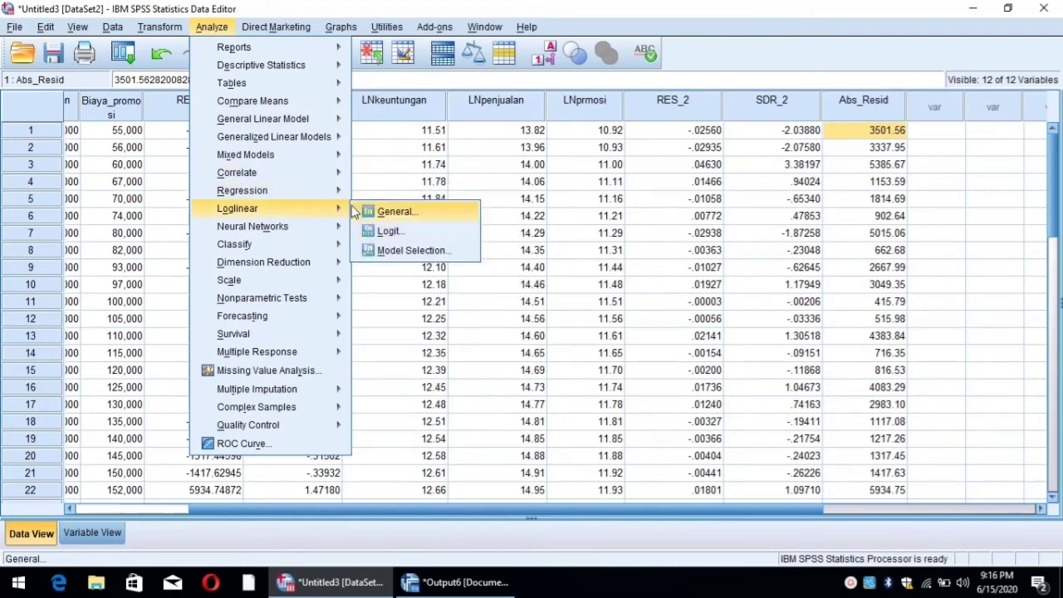
mouse_move(341, 191)
left_click(387, 213)
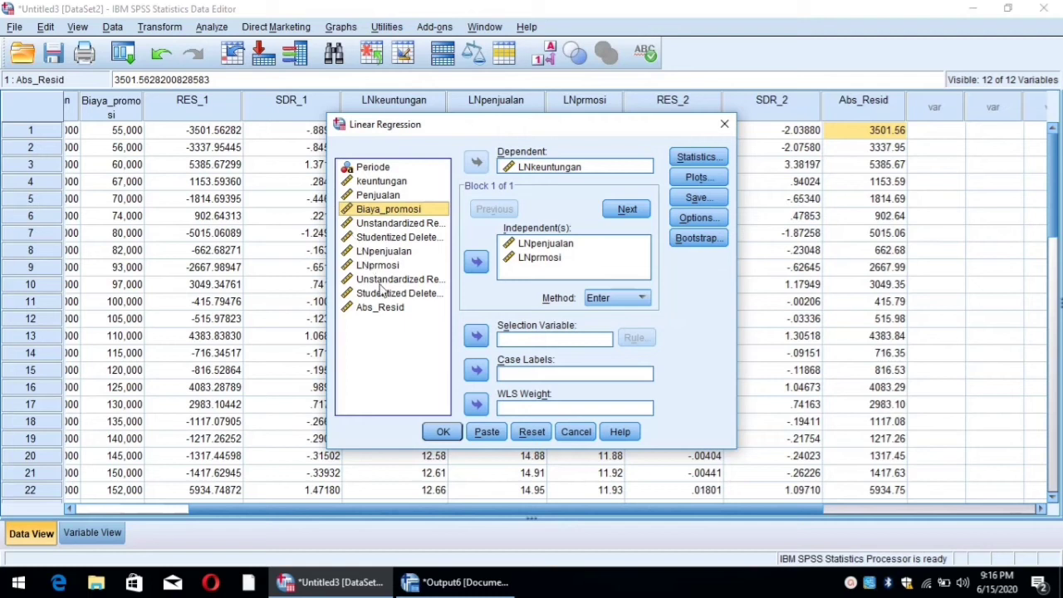
left_click(397, 307)
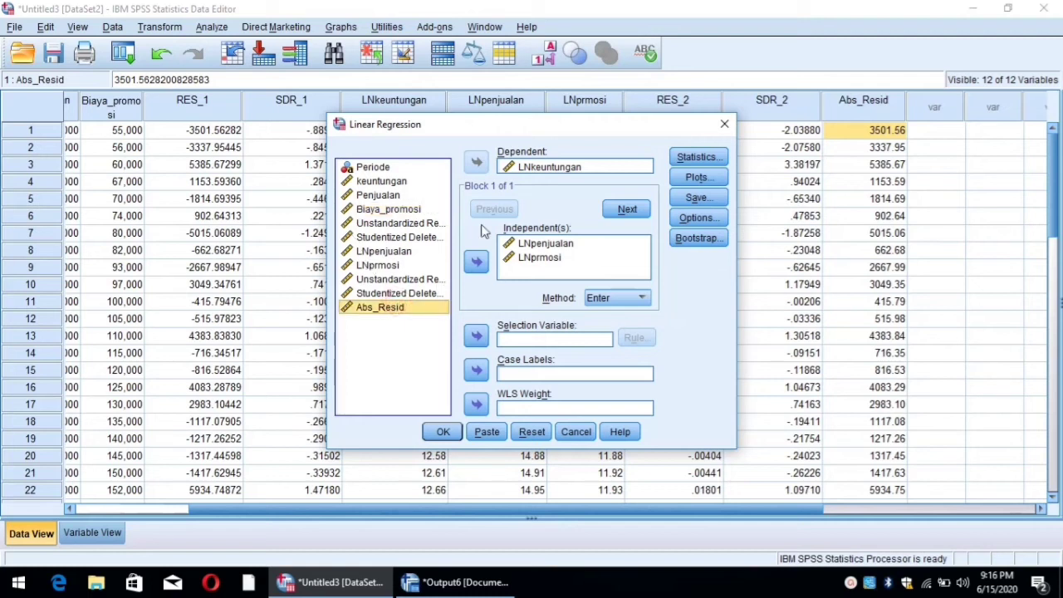
left_click(532, 431)
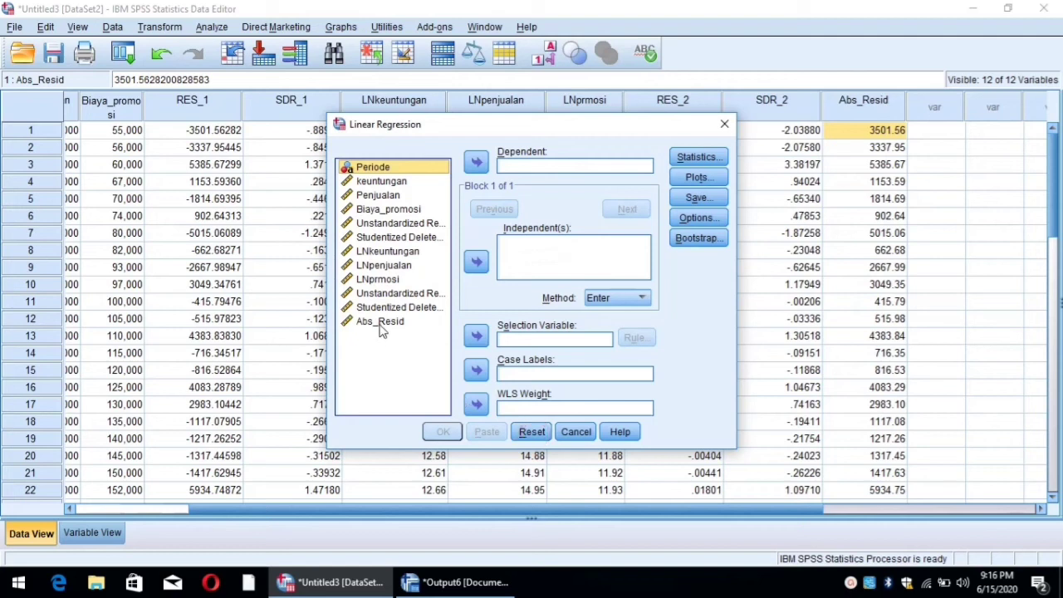
left_click(380, 323)
left_click(477, 162)
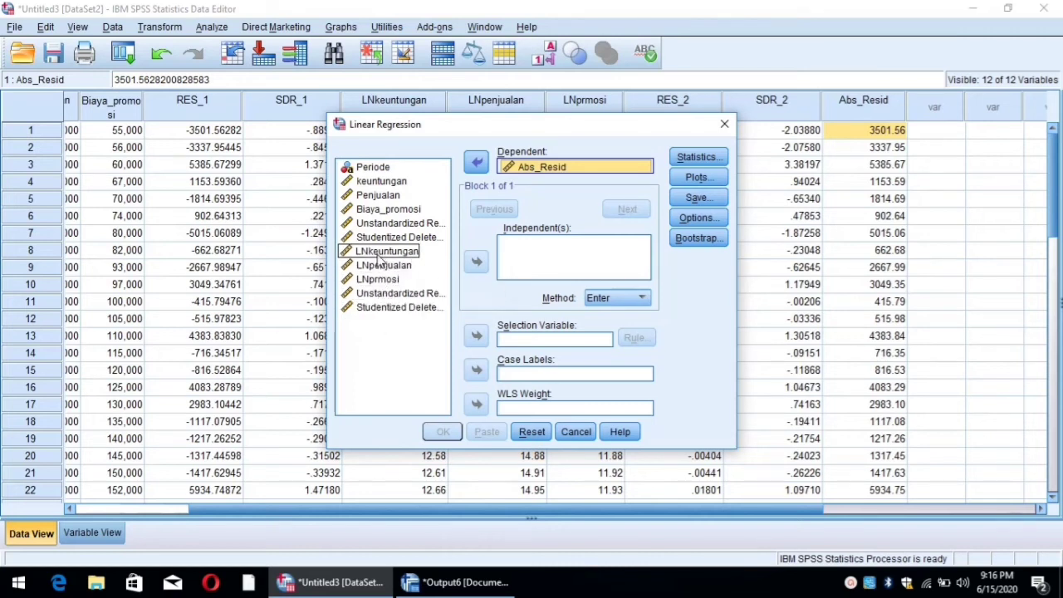
- Add Penjualan and Biaya_promosi as the independent variables of the regression
left_click(373, 196)
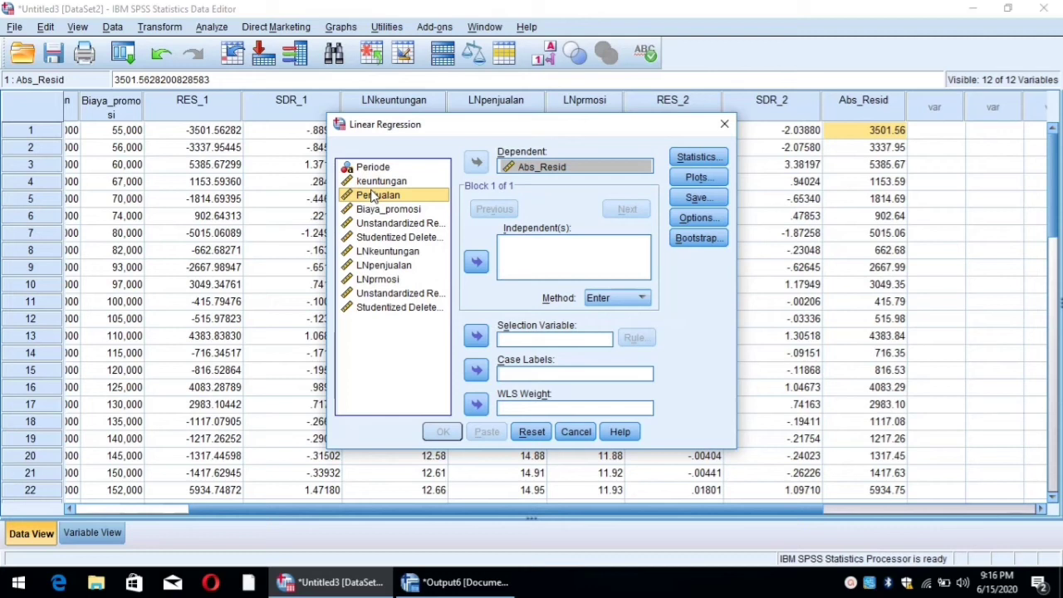
left_click(383, 210, "ctrl")
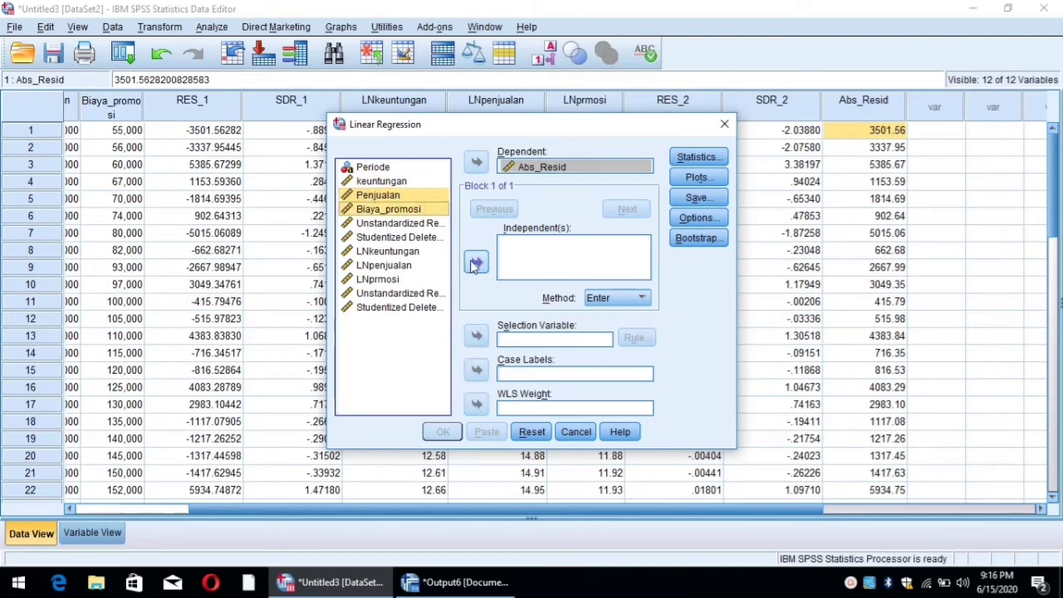
left_click(475, 264)
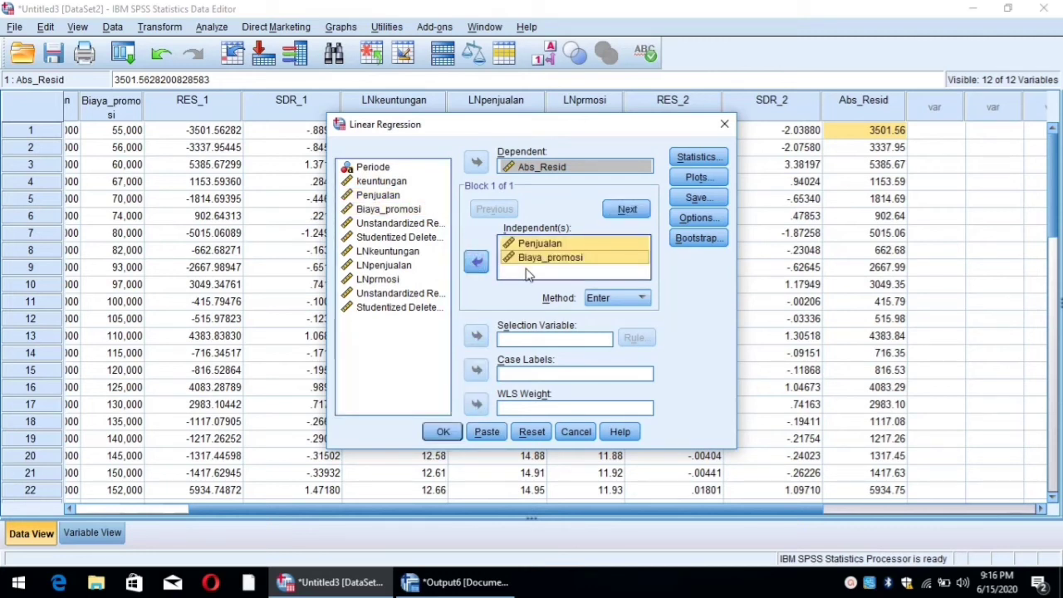
- Request a normal probability plot, keep only Estimates and Model fit as statistics, and run the regression
left_click(696, 179)
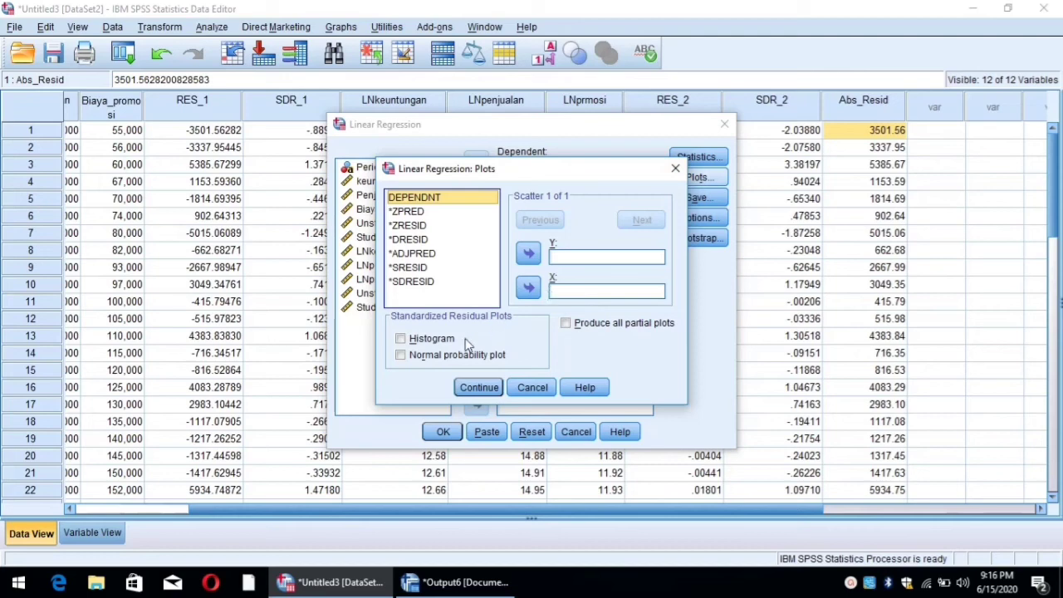
left_click(444, 363)
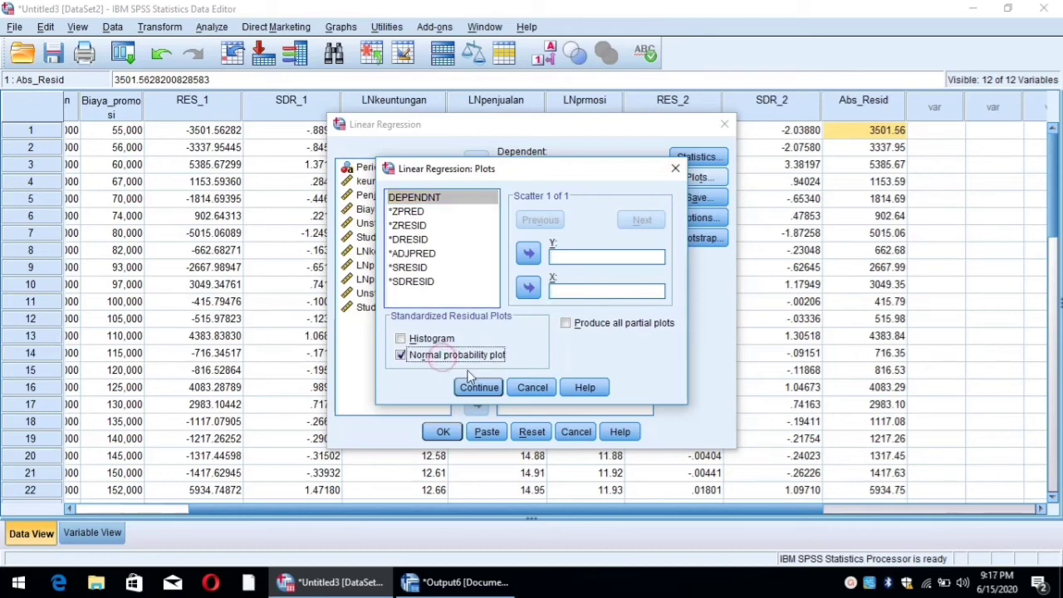
left_click(488, 393)
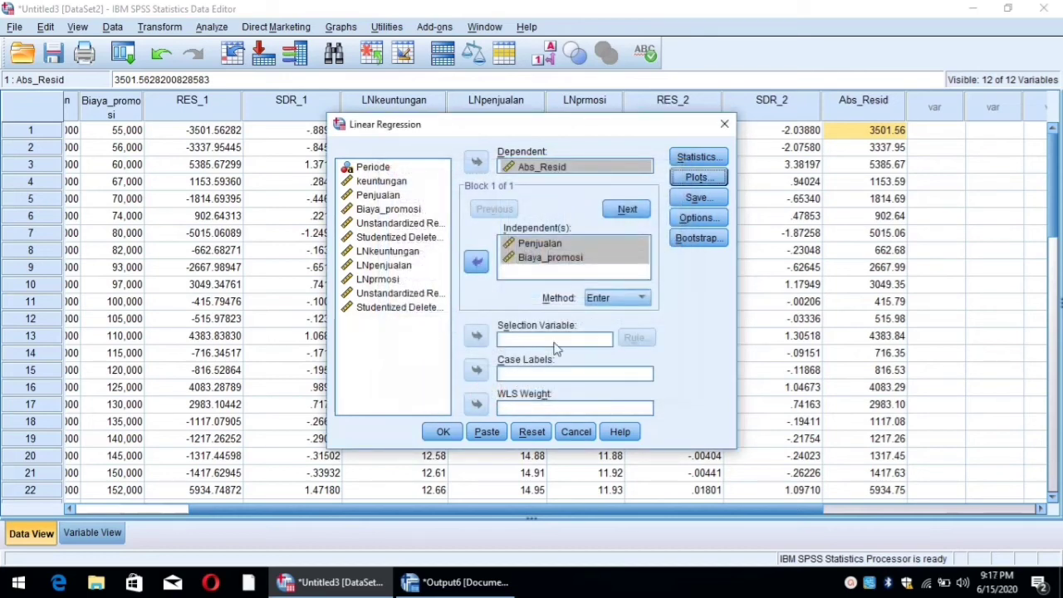
left_click(698, 158)
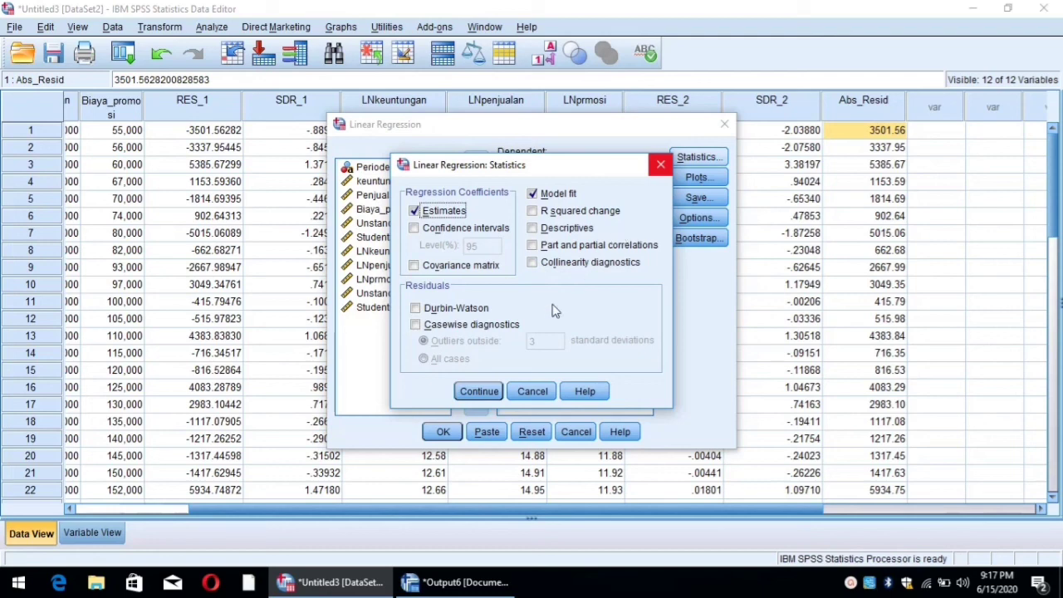
left_click(477, 391)
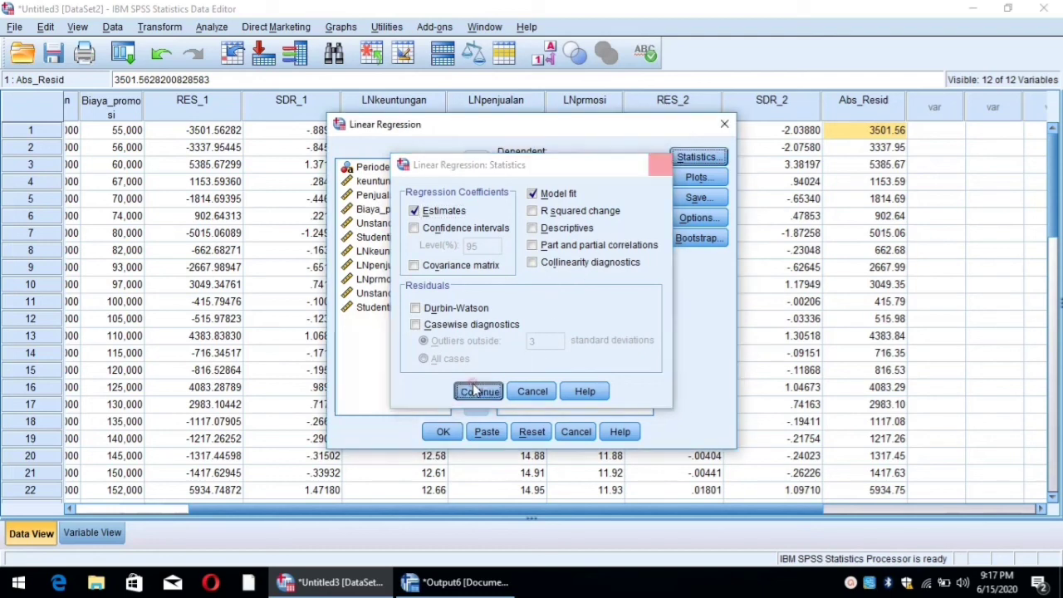
left_click(454, 436)
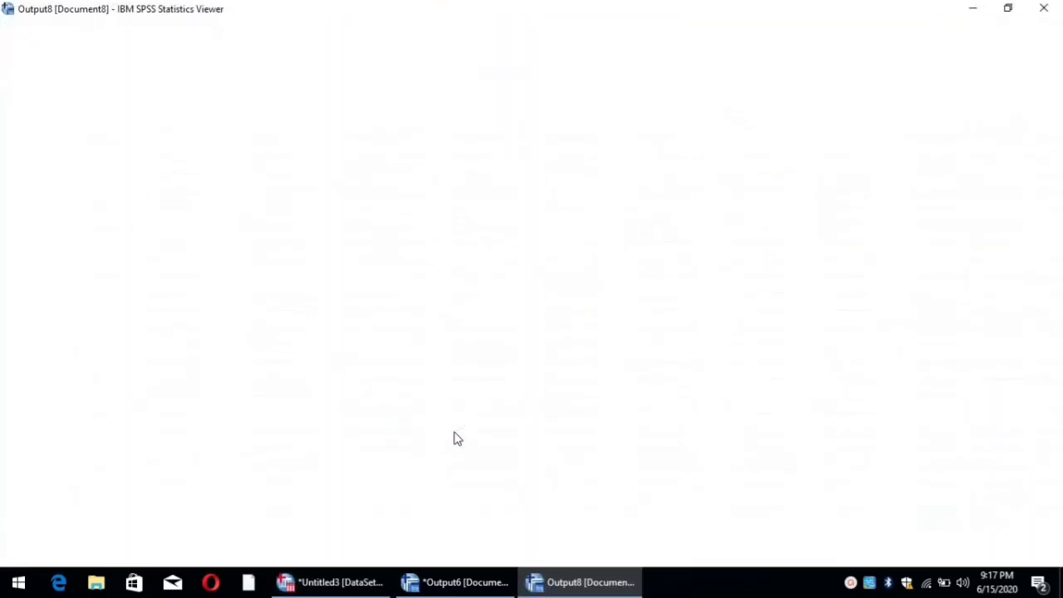